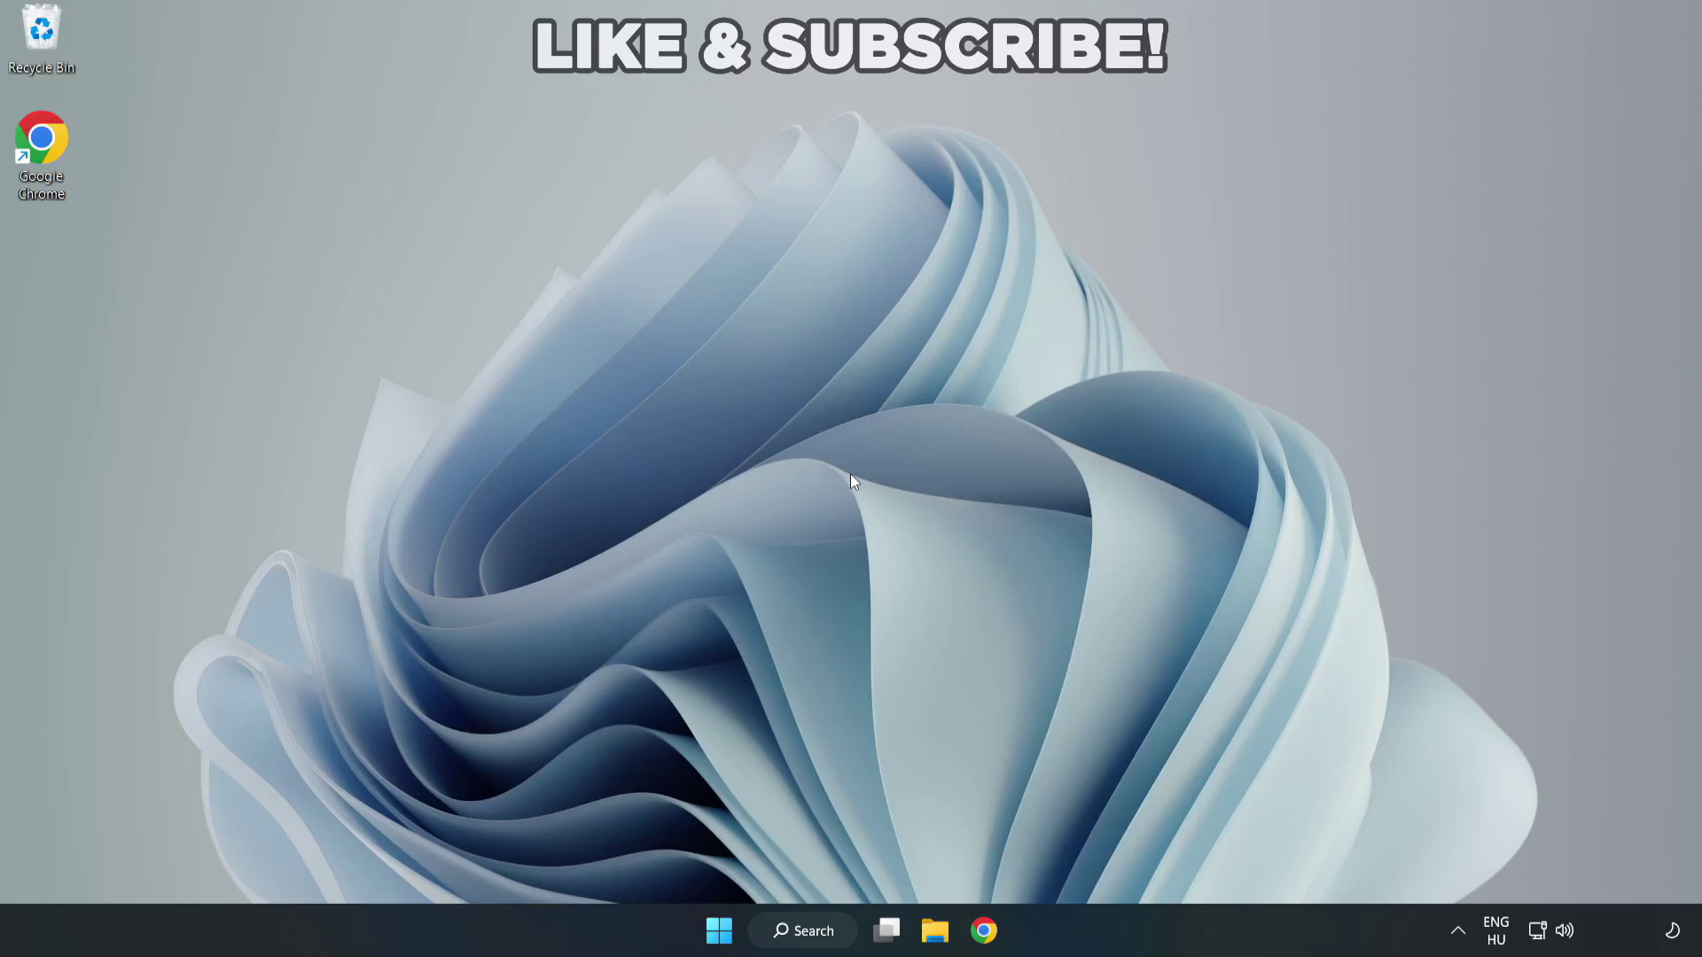
Step: Launch Device Manager from Windows search and centre its window
left_click(807, 932)
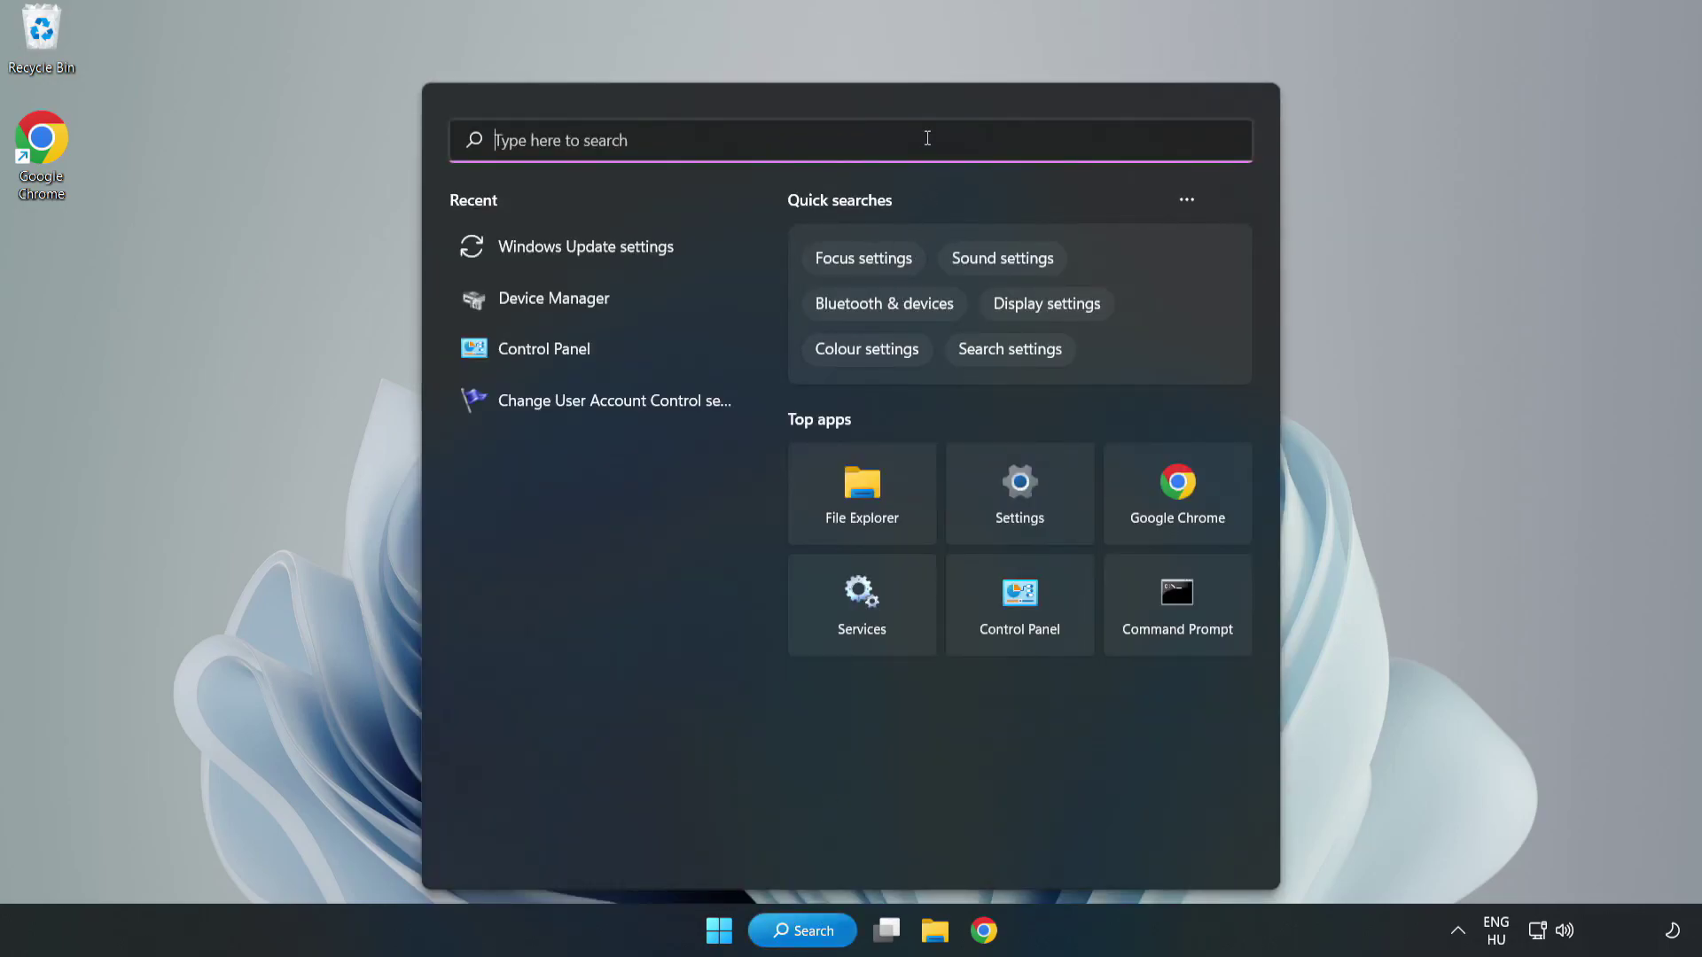
type("device ")
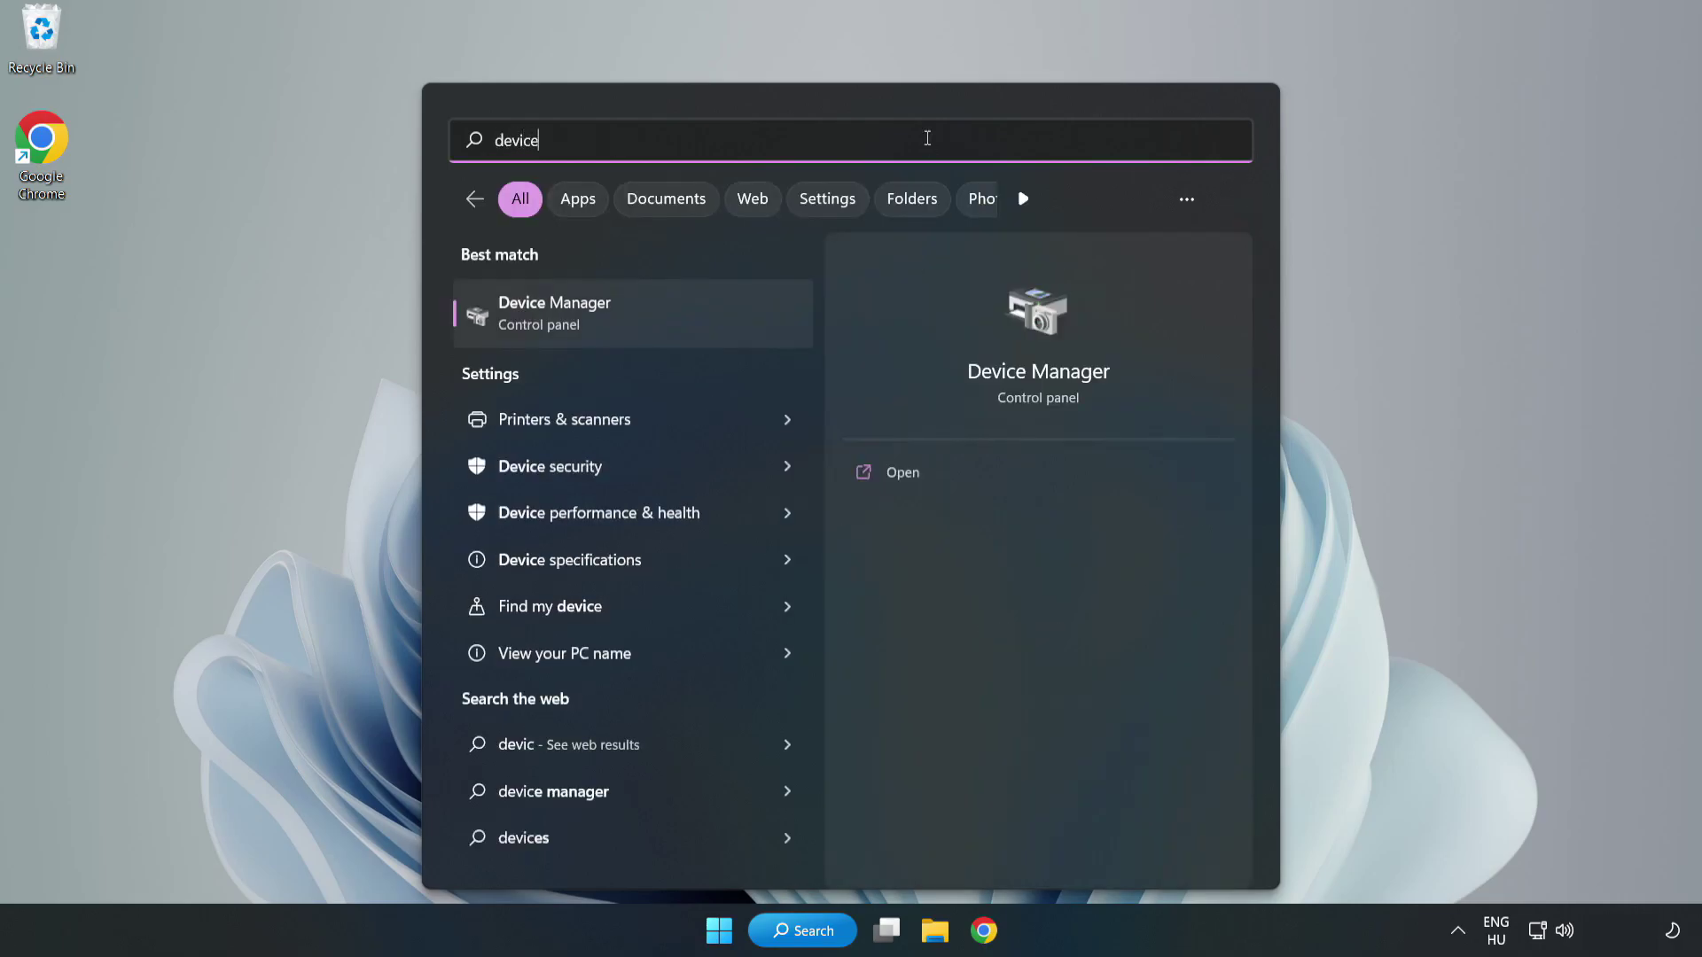
type("manager")
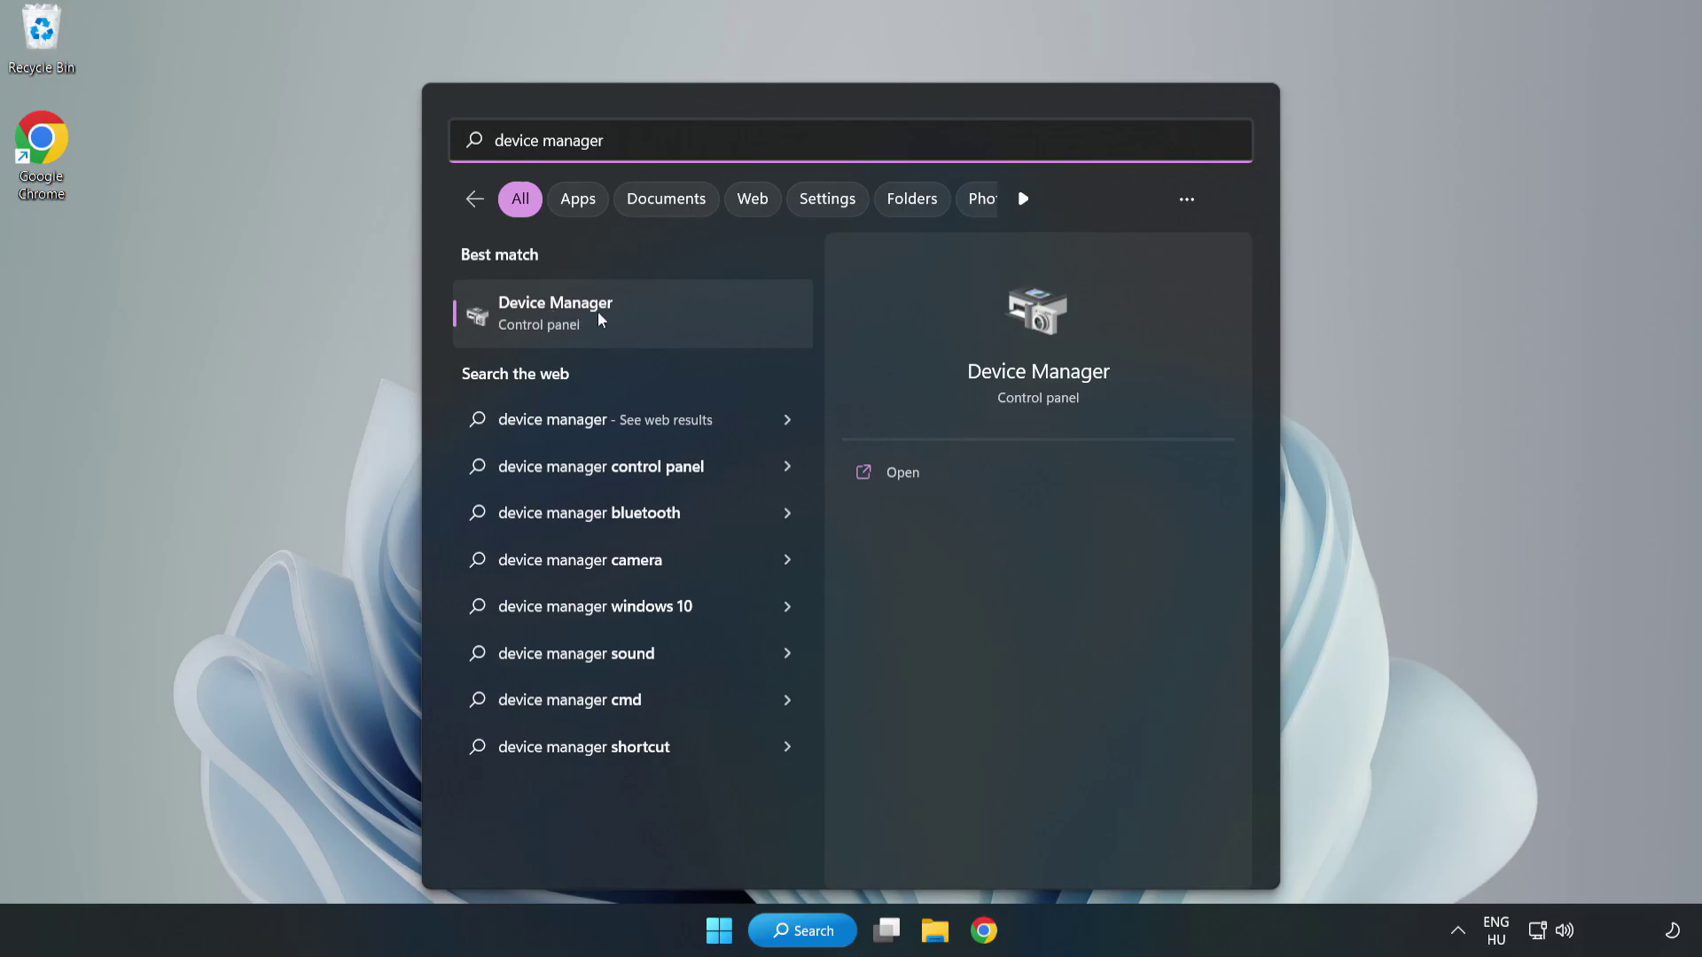
left_click(631, 321)
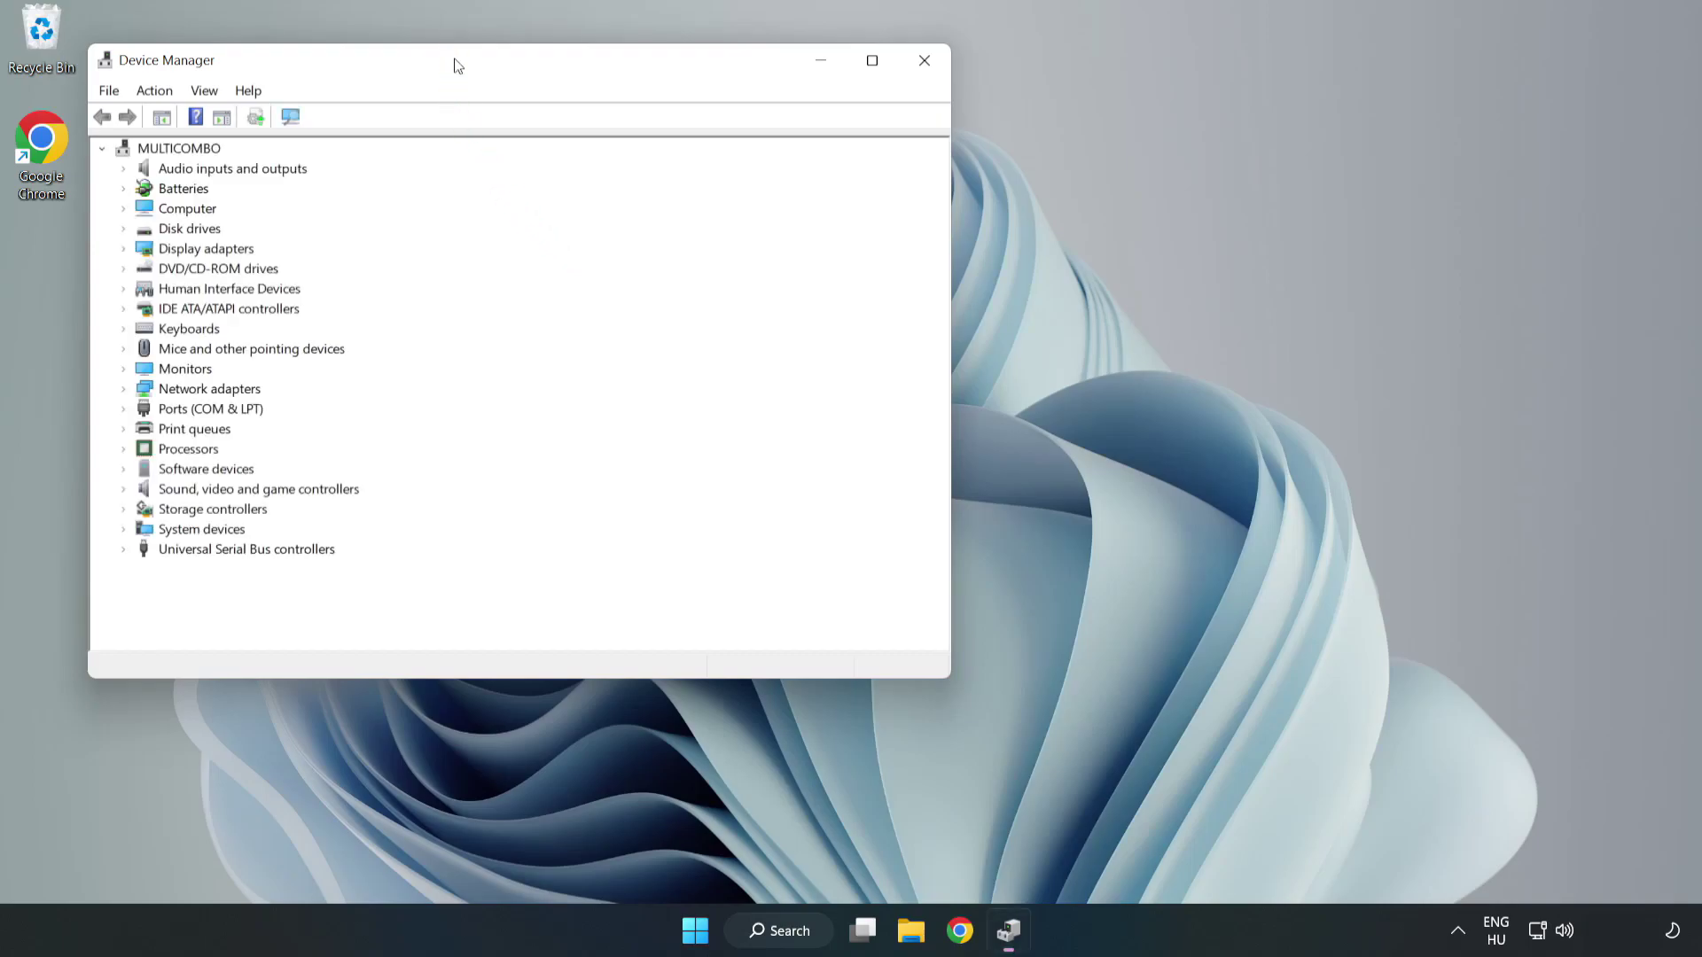
left_click_drag(452, 61, 758, 154)
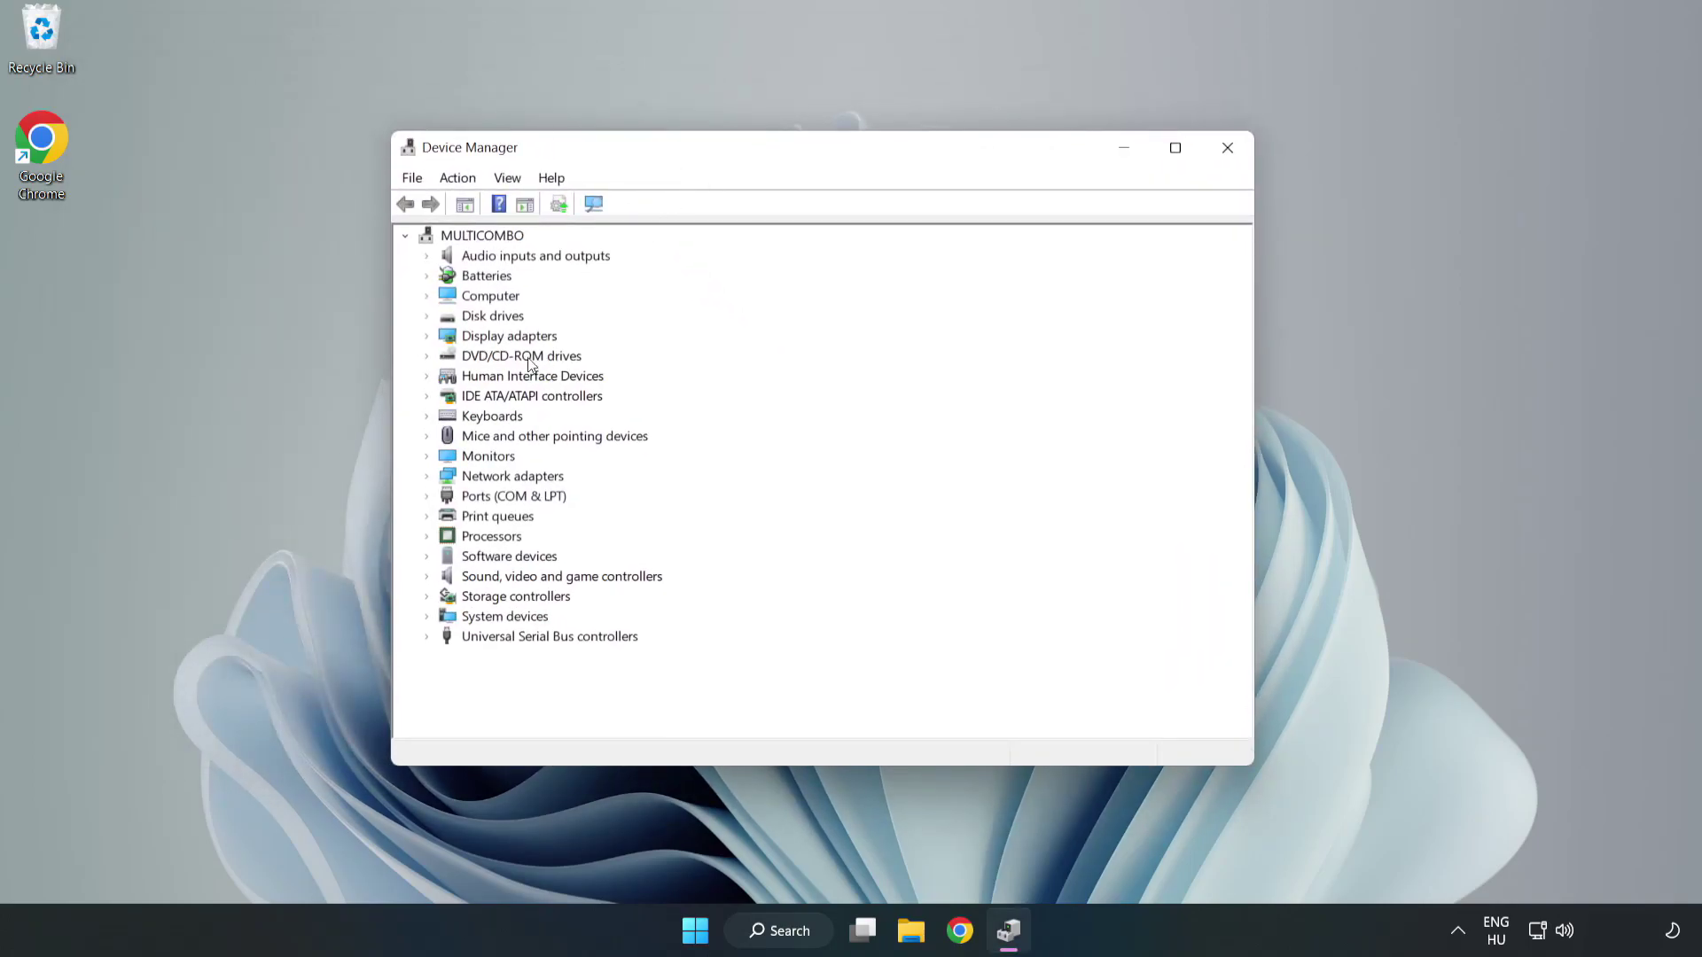
Step: Start the driver update for the VMware SVGA 3D adapter under Display adapters
left_click(510, 336)
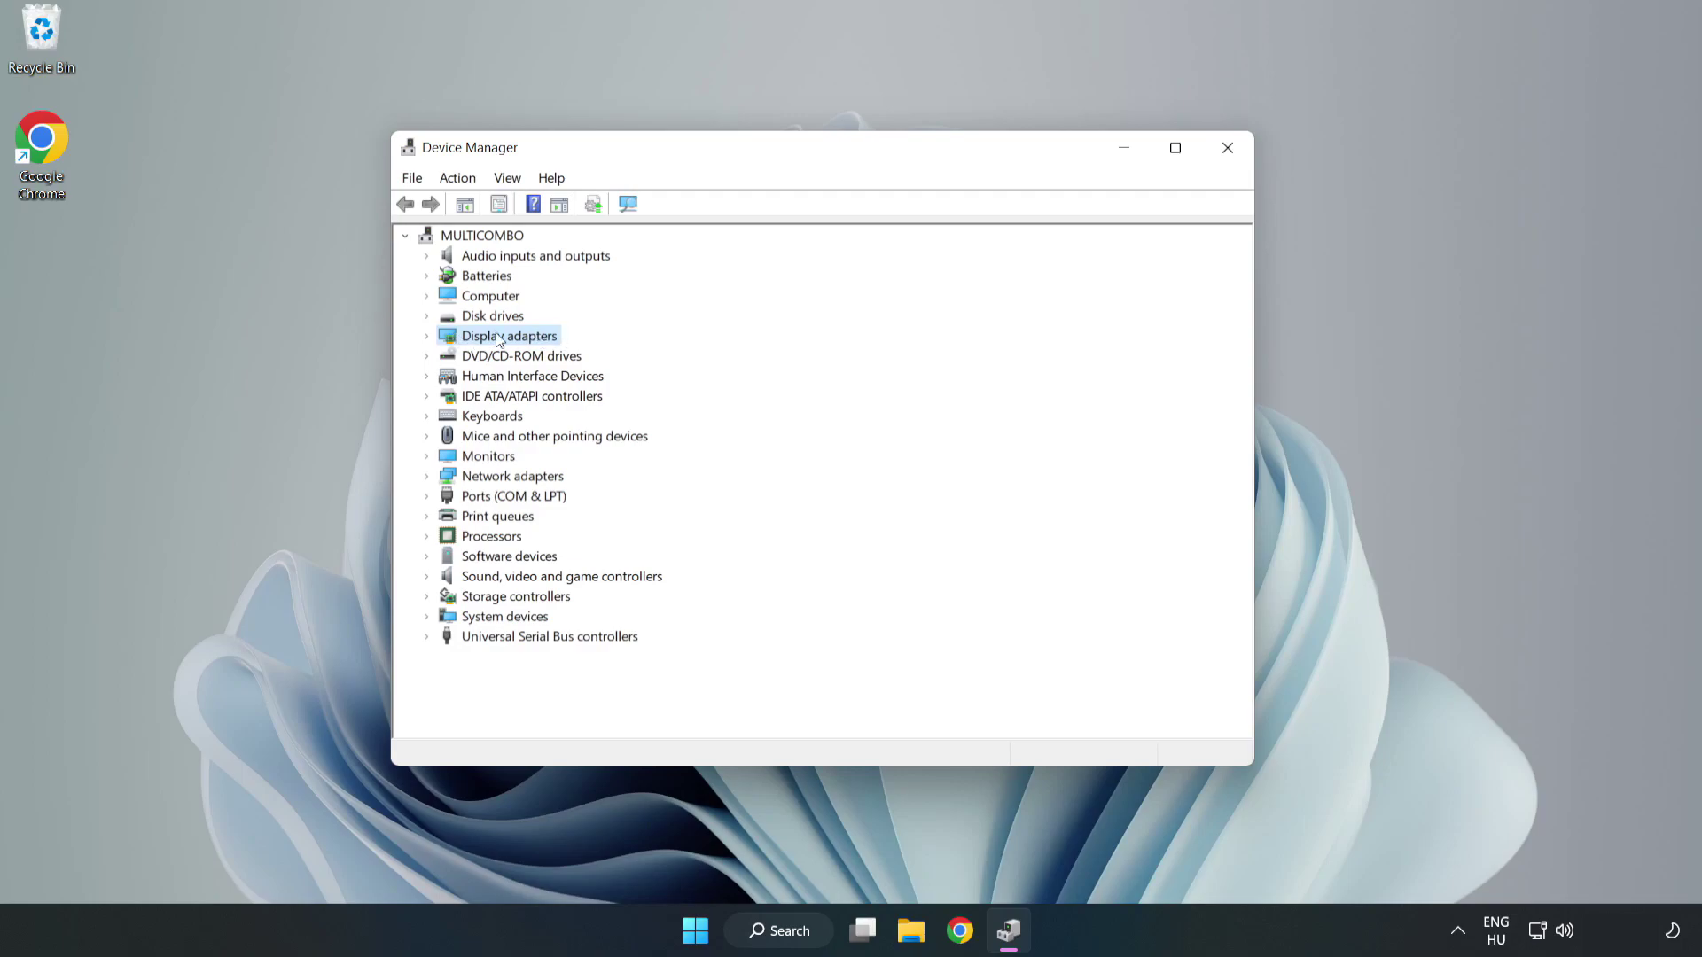
left_click(427, 336)
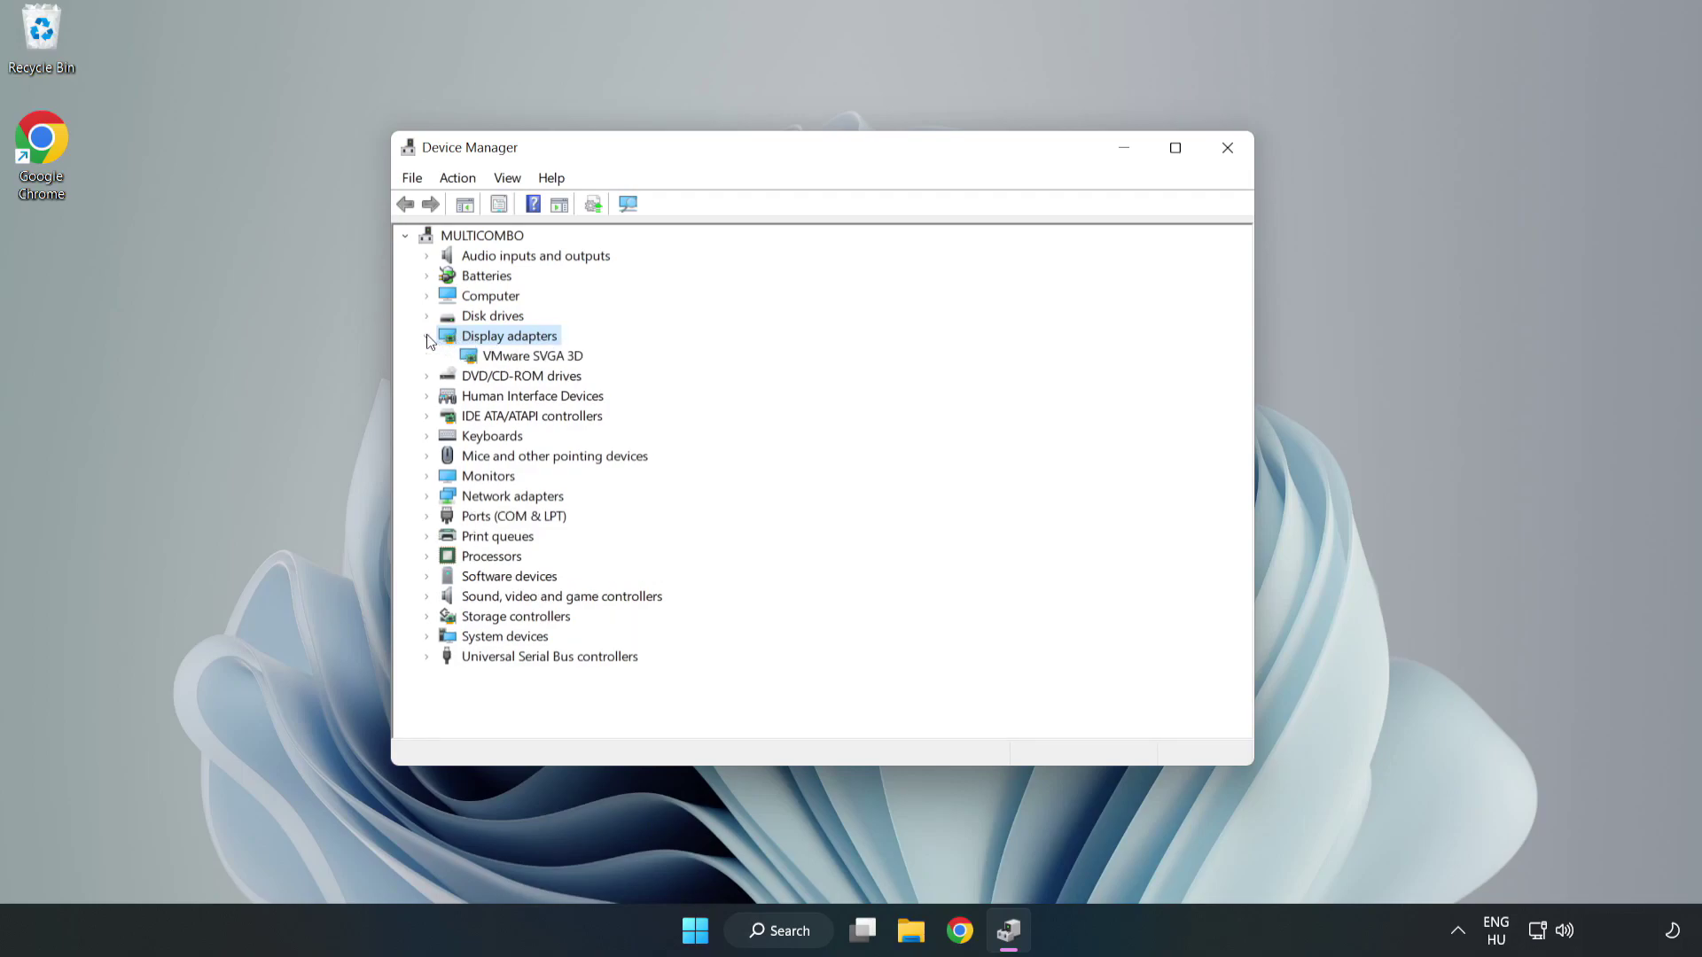
left_click(475, 362)
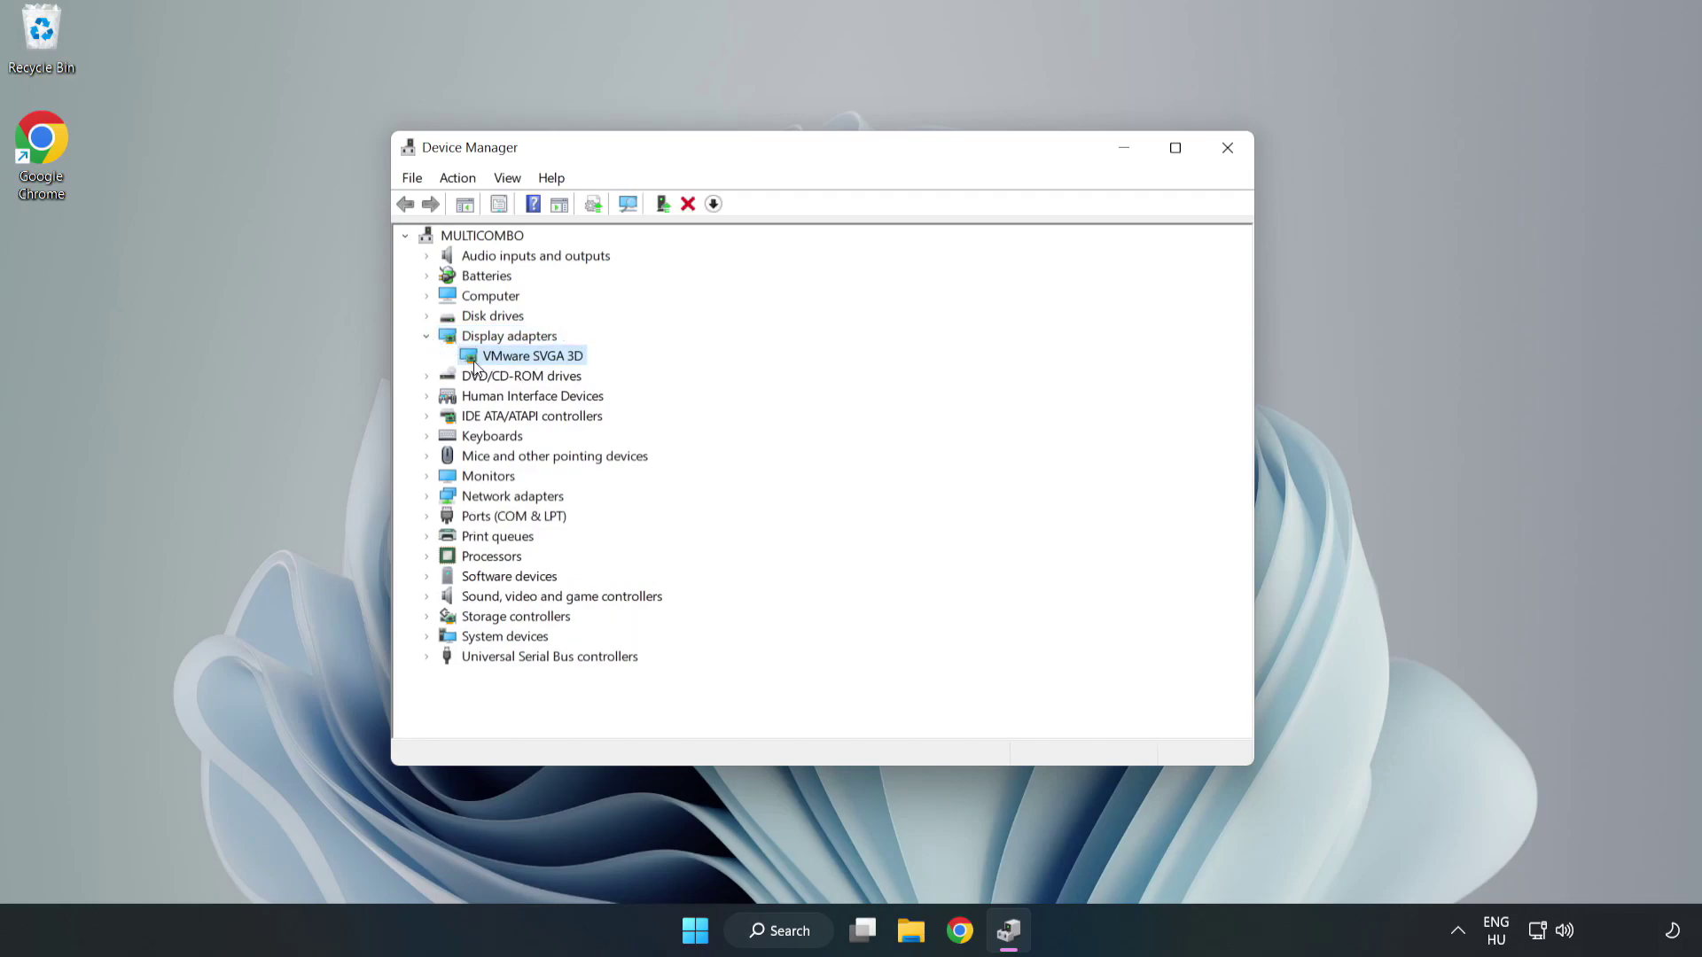
right_click(529, 363)
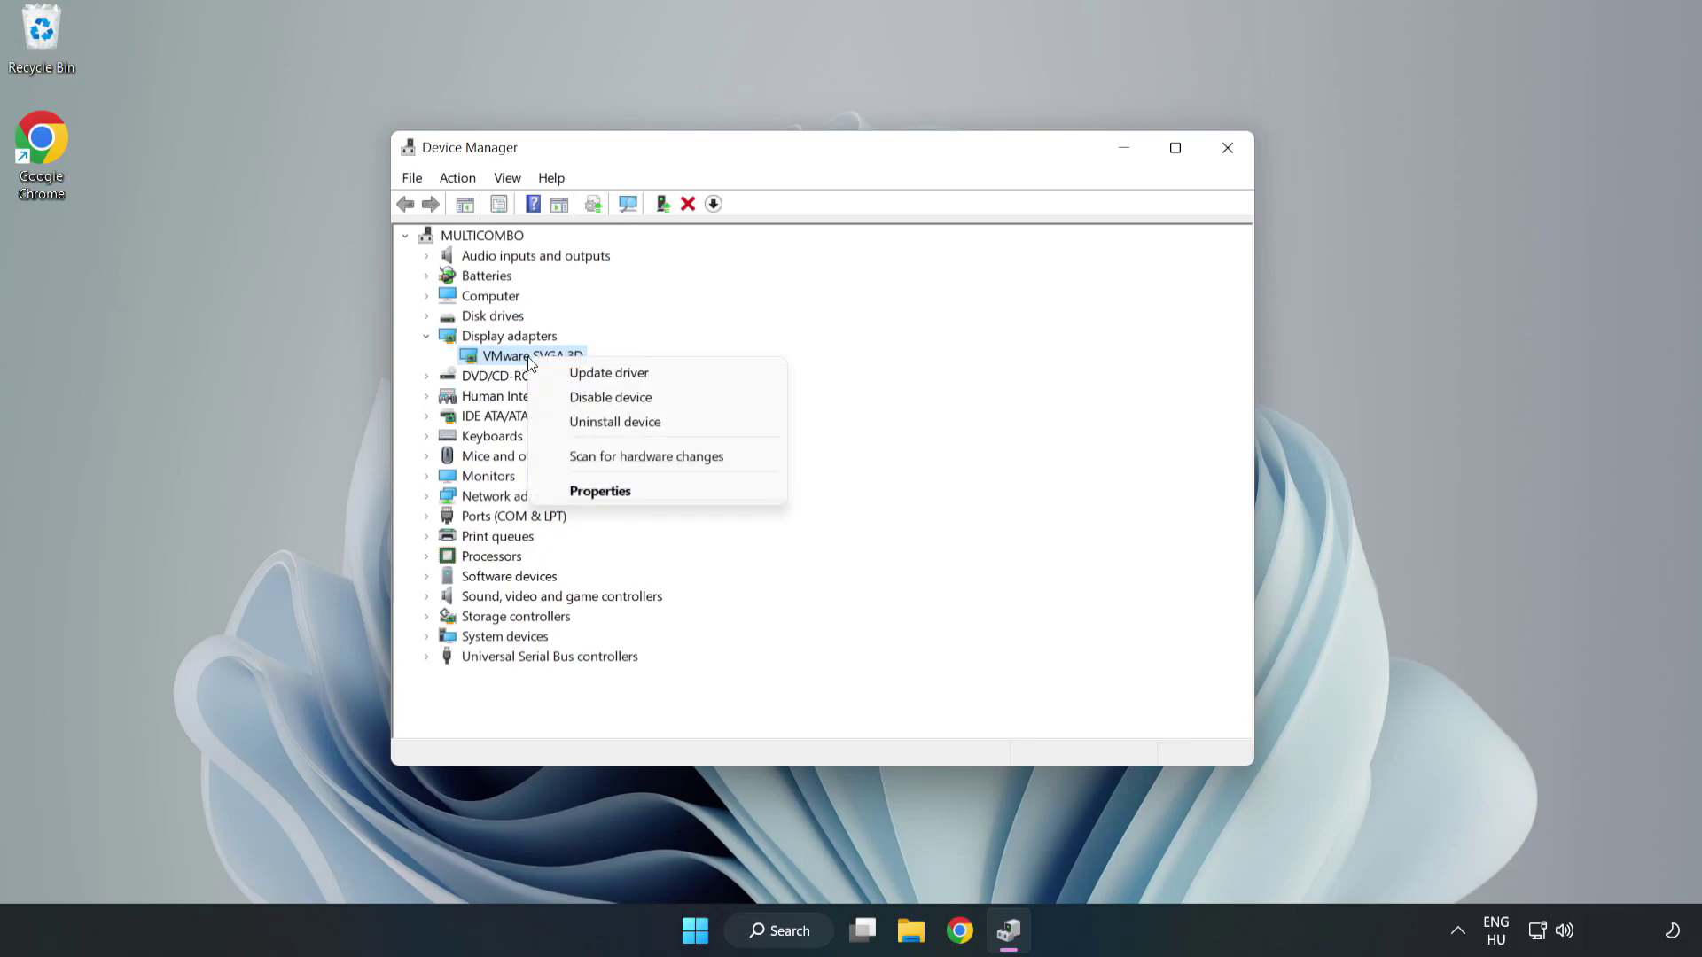
left_click(661, 382)
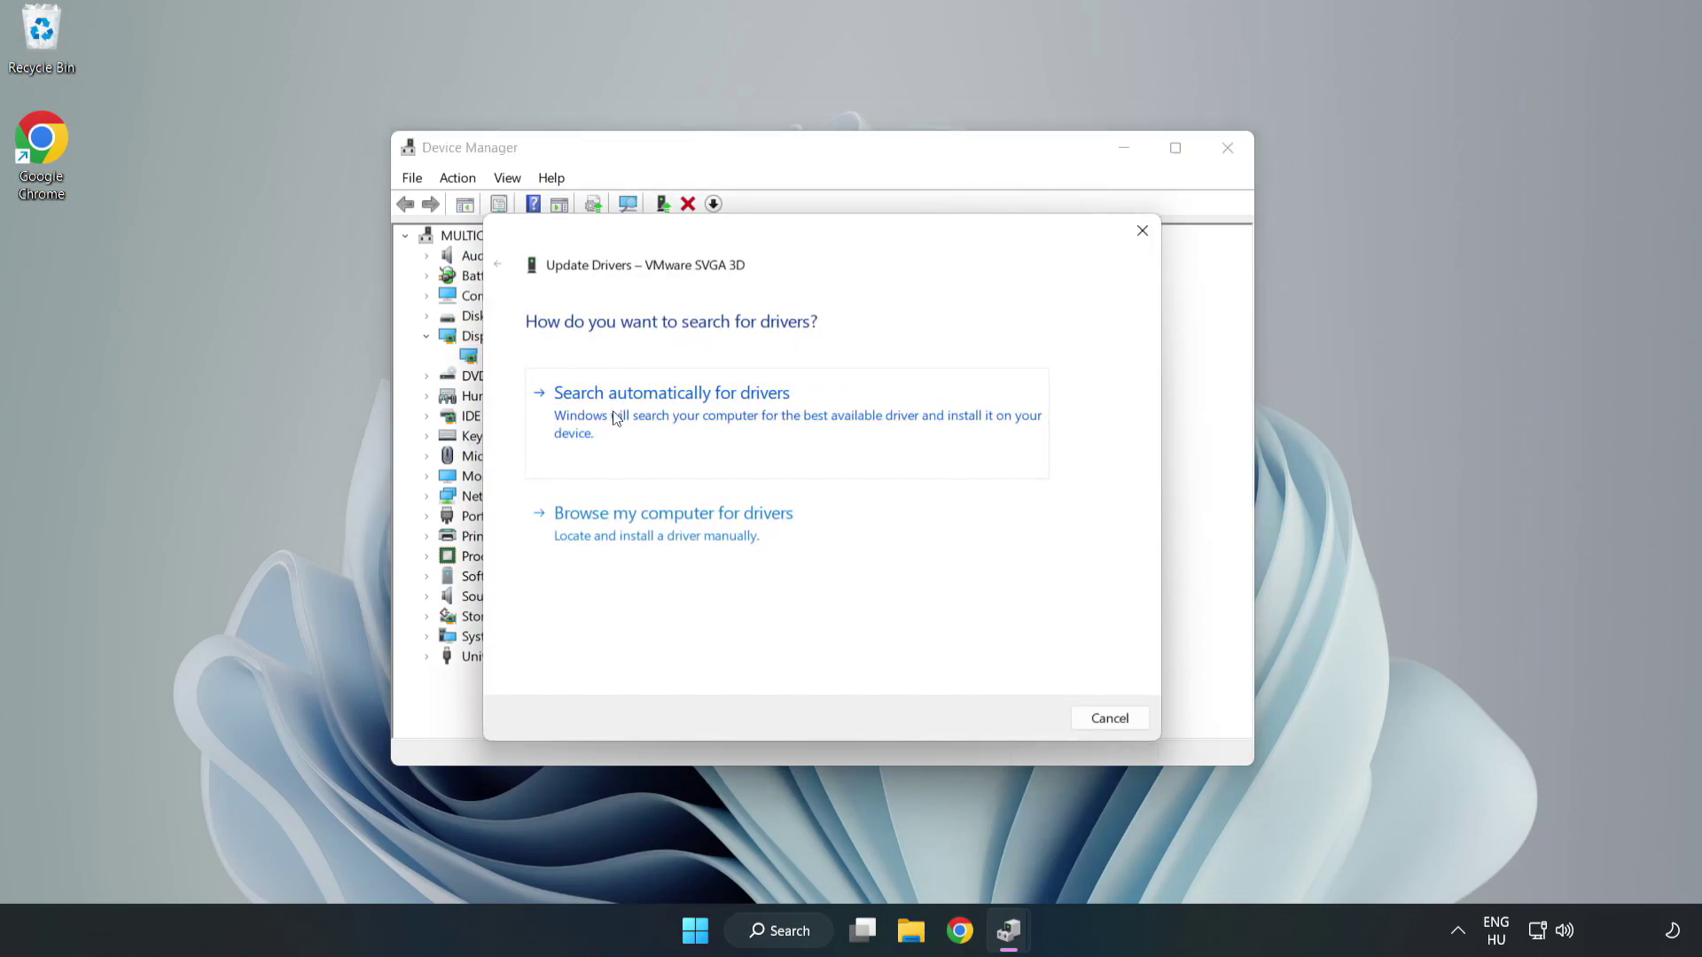
Step: Search automatically for a VMware SVGA 3D driver, then close Device Manager
left_click(676, 415)
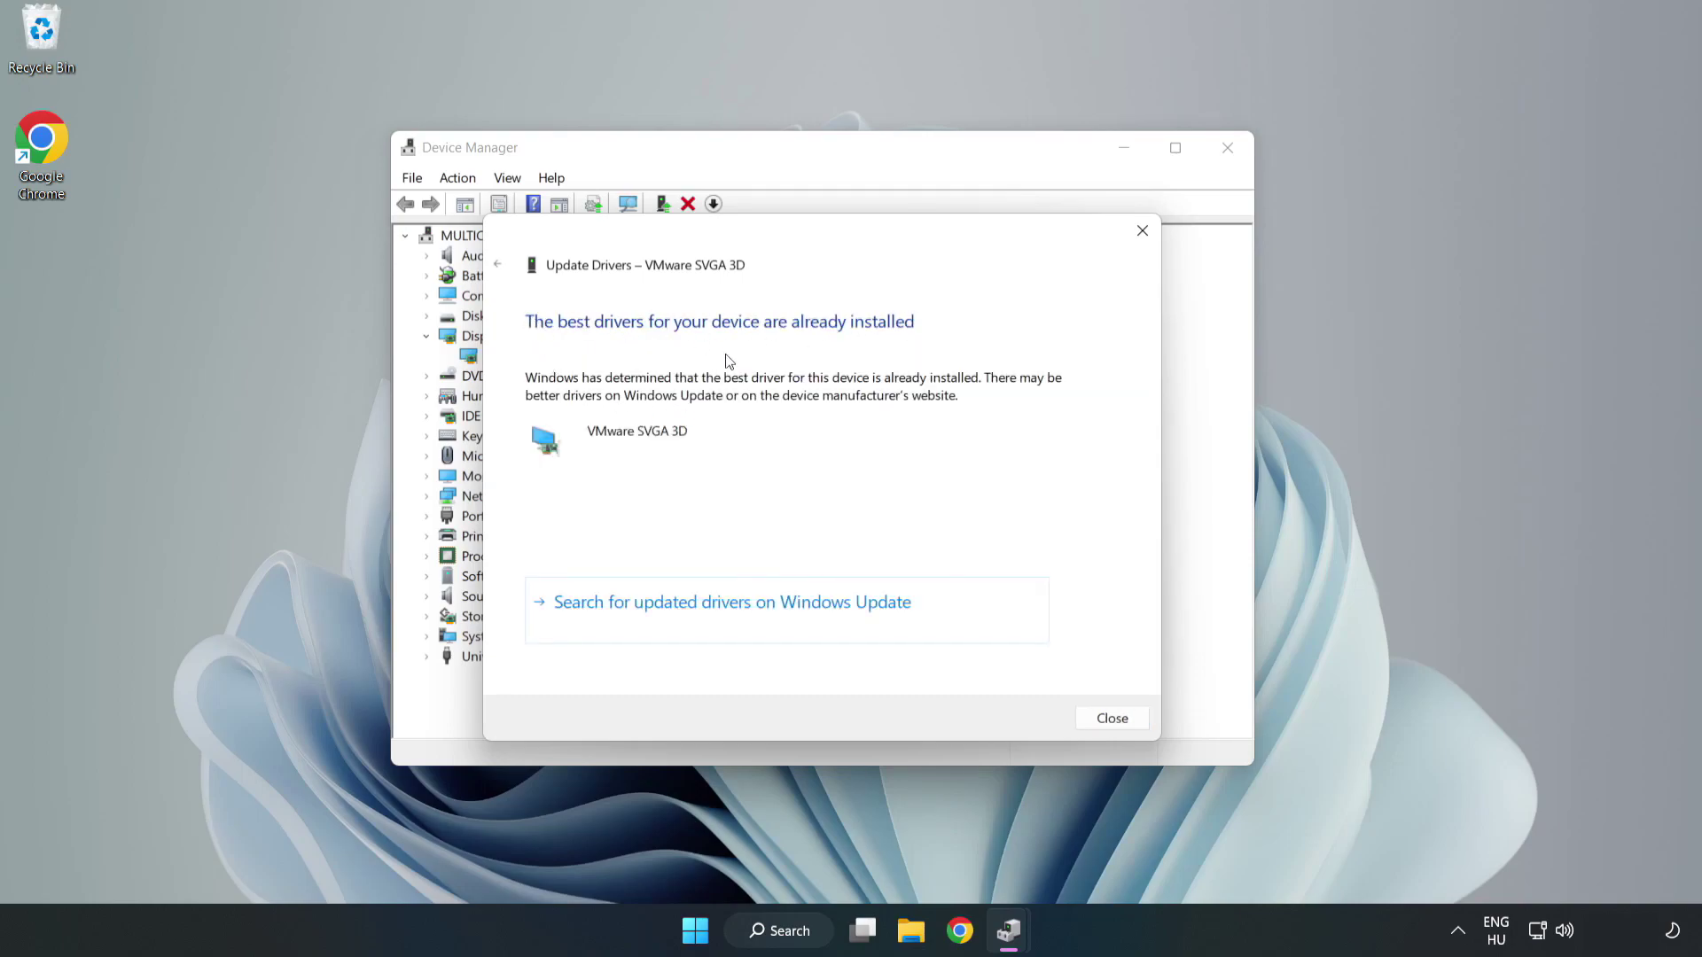
left_click(1113, 720)
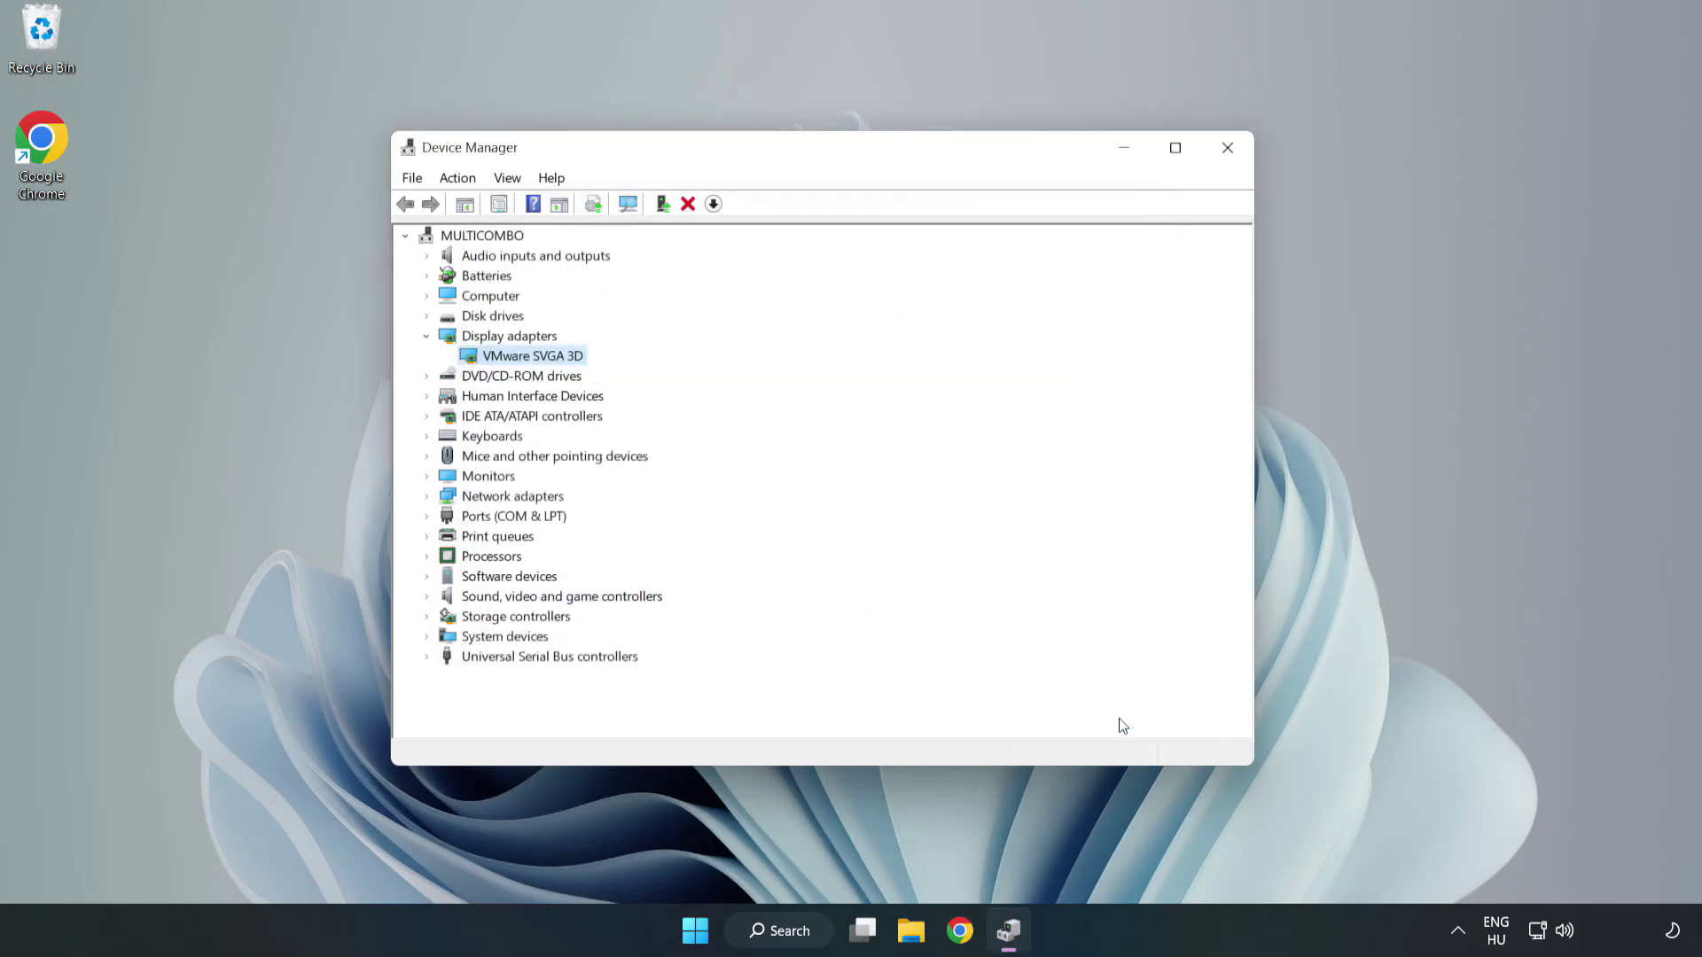
left_click(1228, 149)
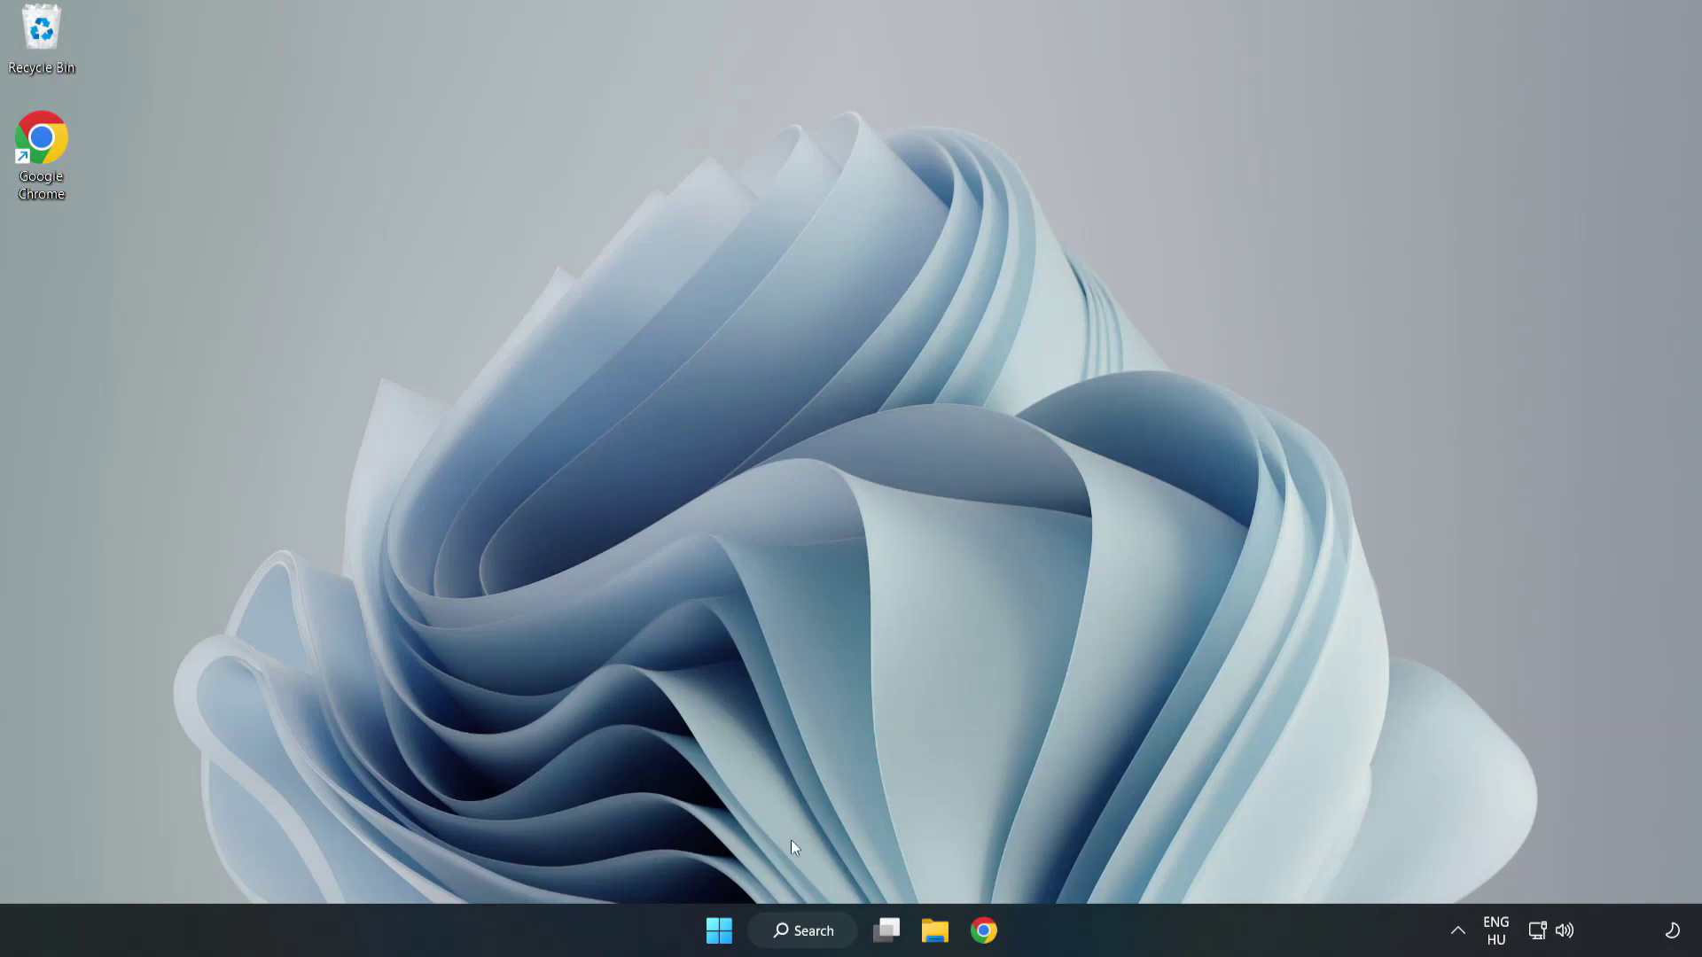
Step: Run Check for updates in maximized Windows Update settings, then close Settings
left_click(808, 942)
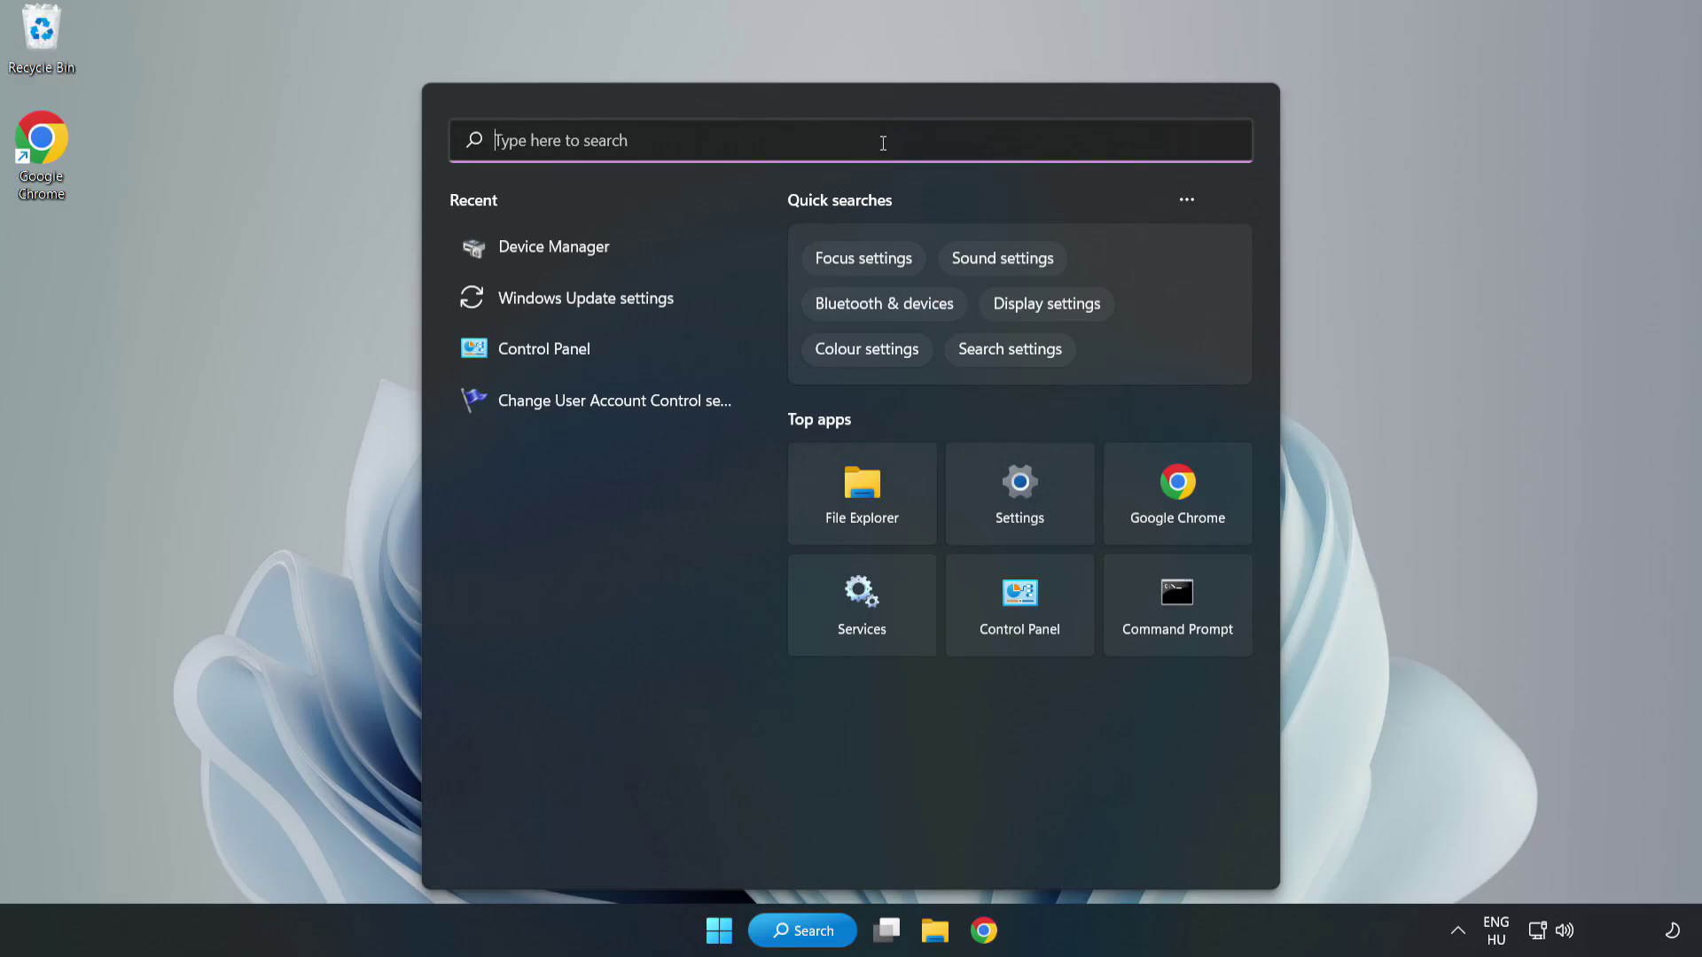
type("updates")
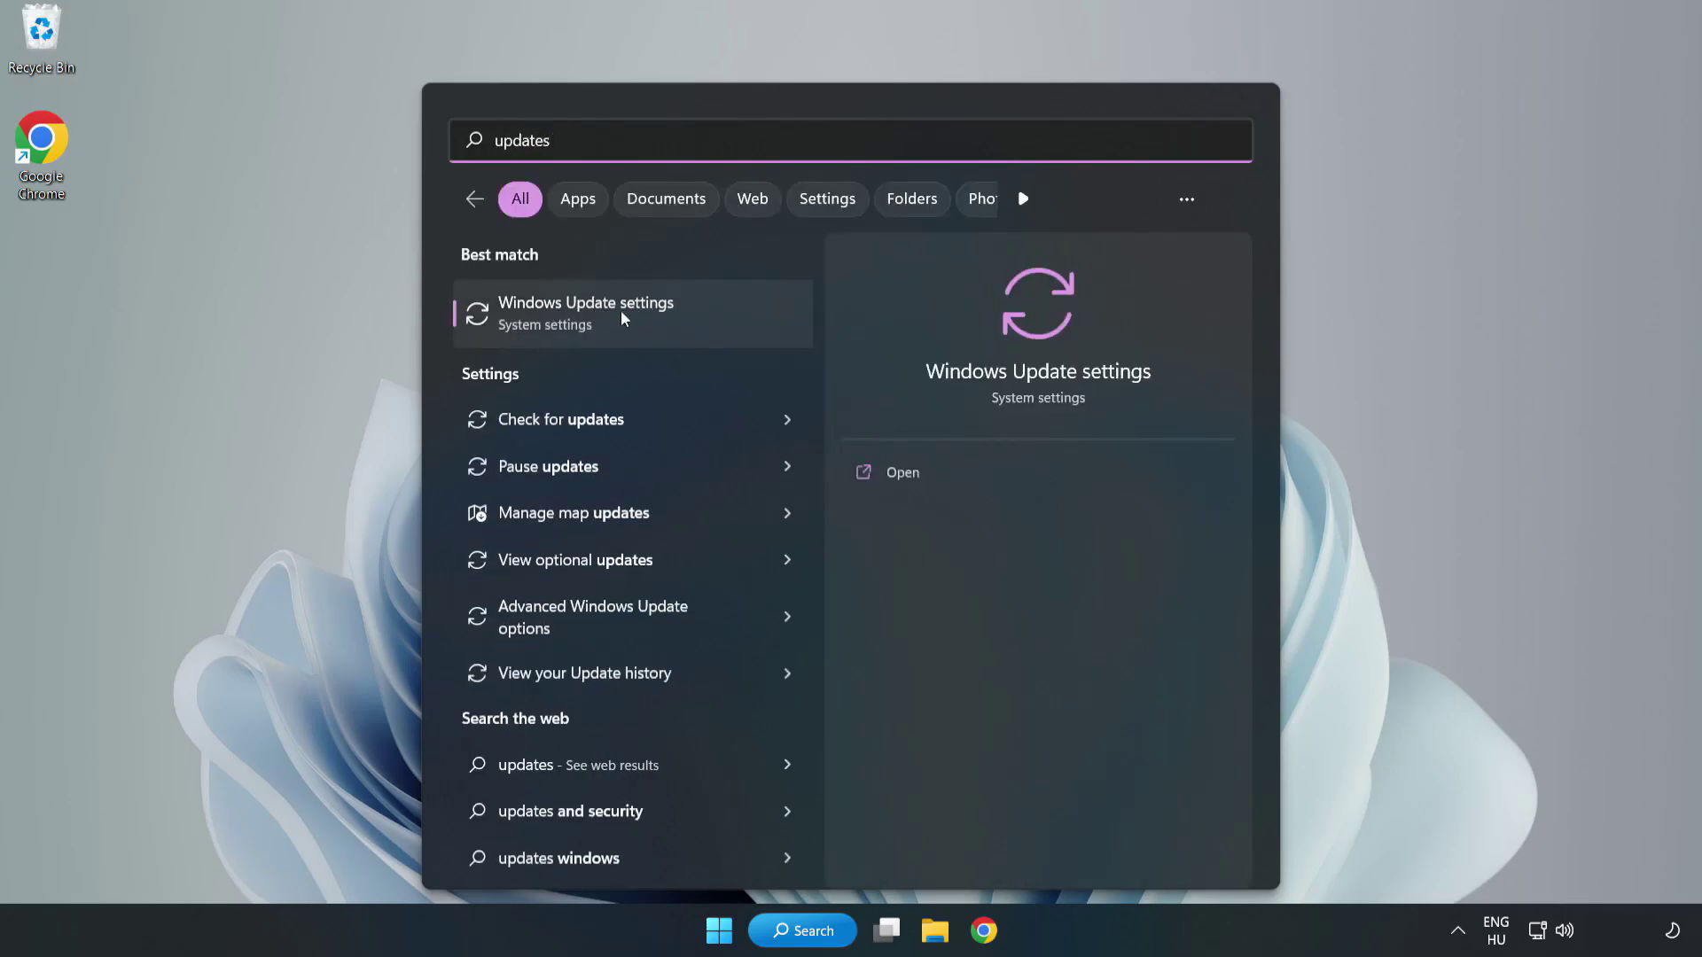
left_click(605, 315)
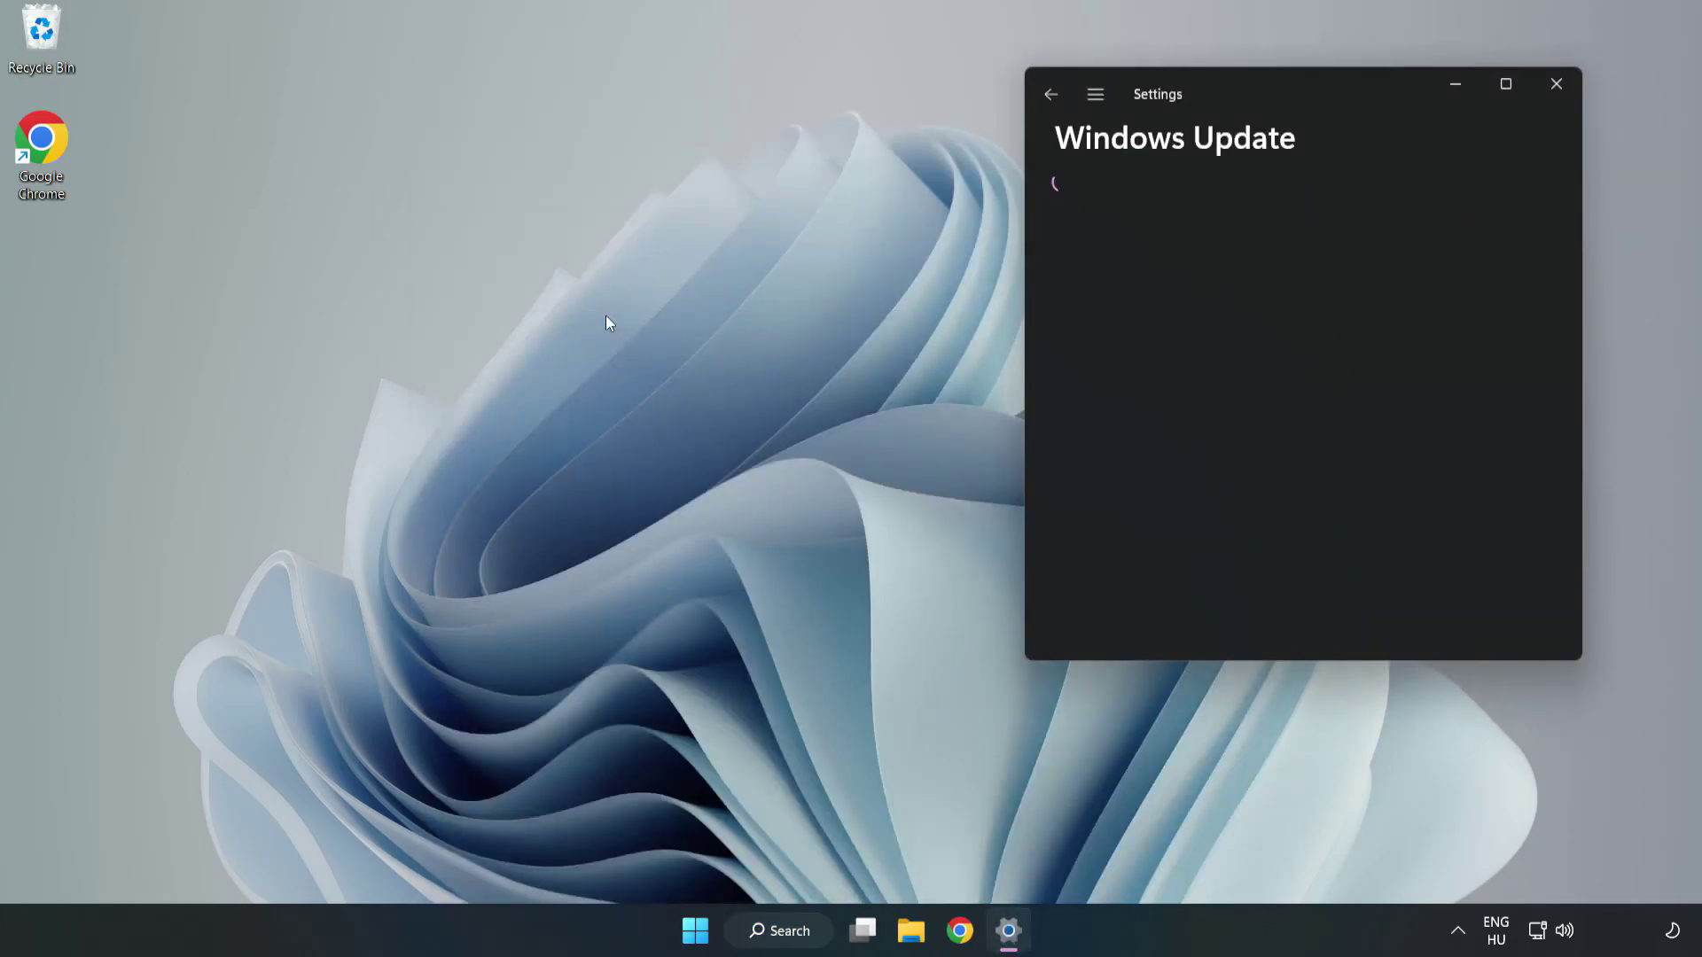
left_click(1506, 83)
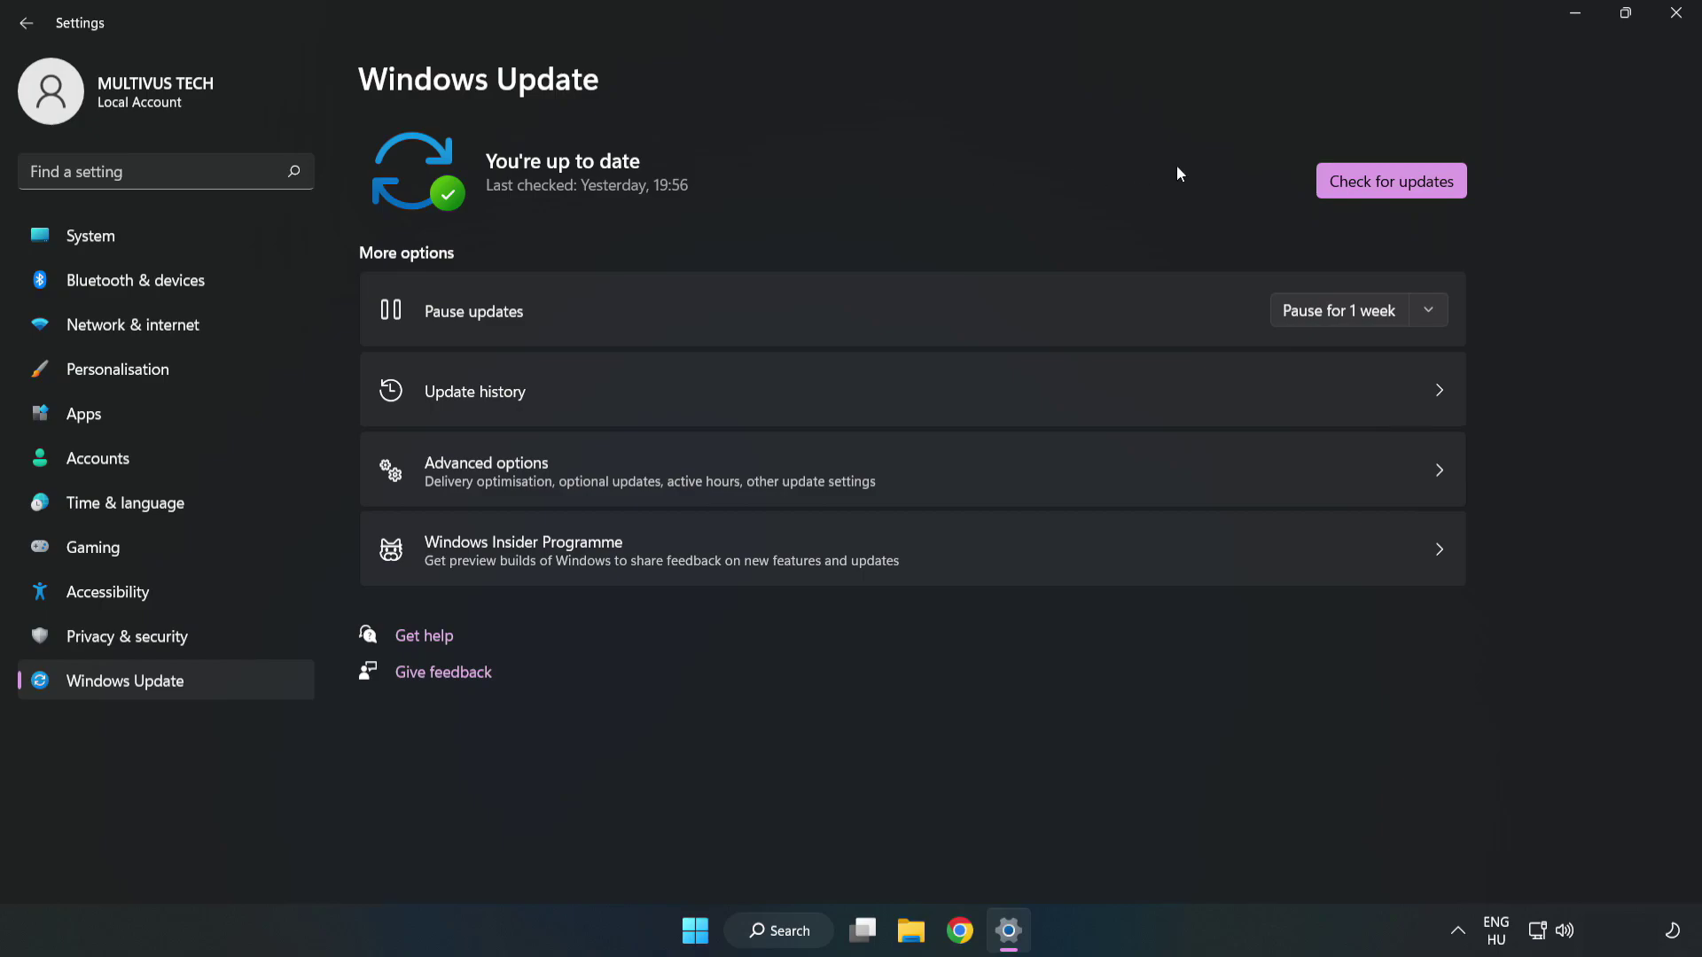
left_click(1397, 185)
left_click(1675, 13)
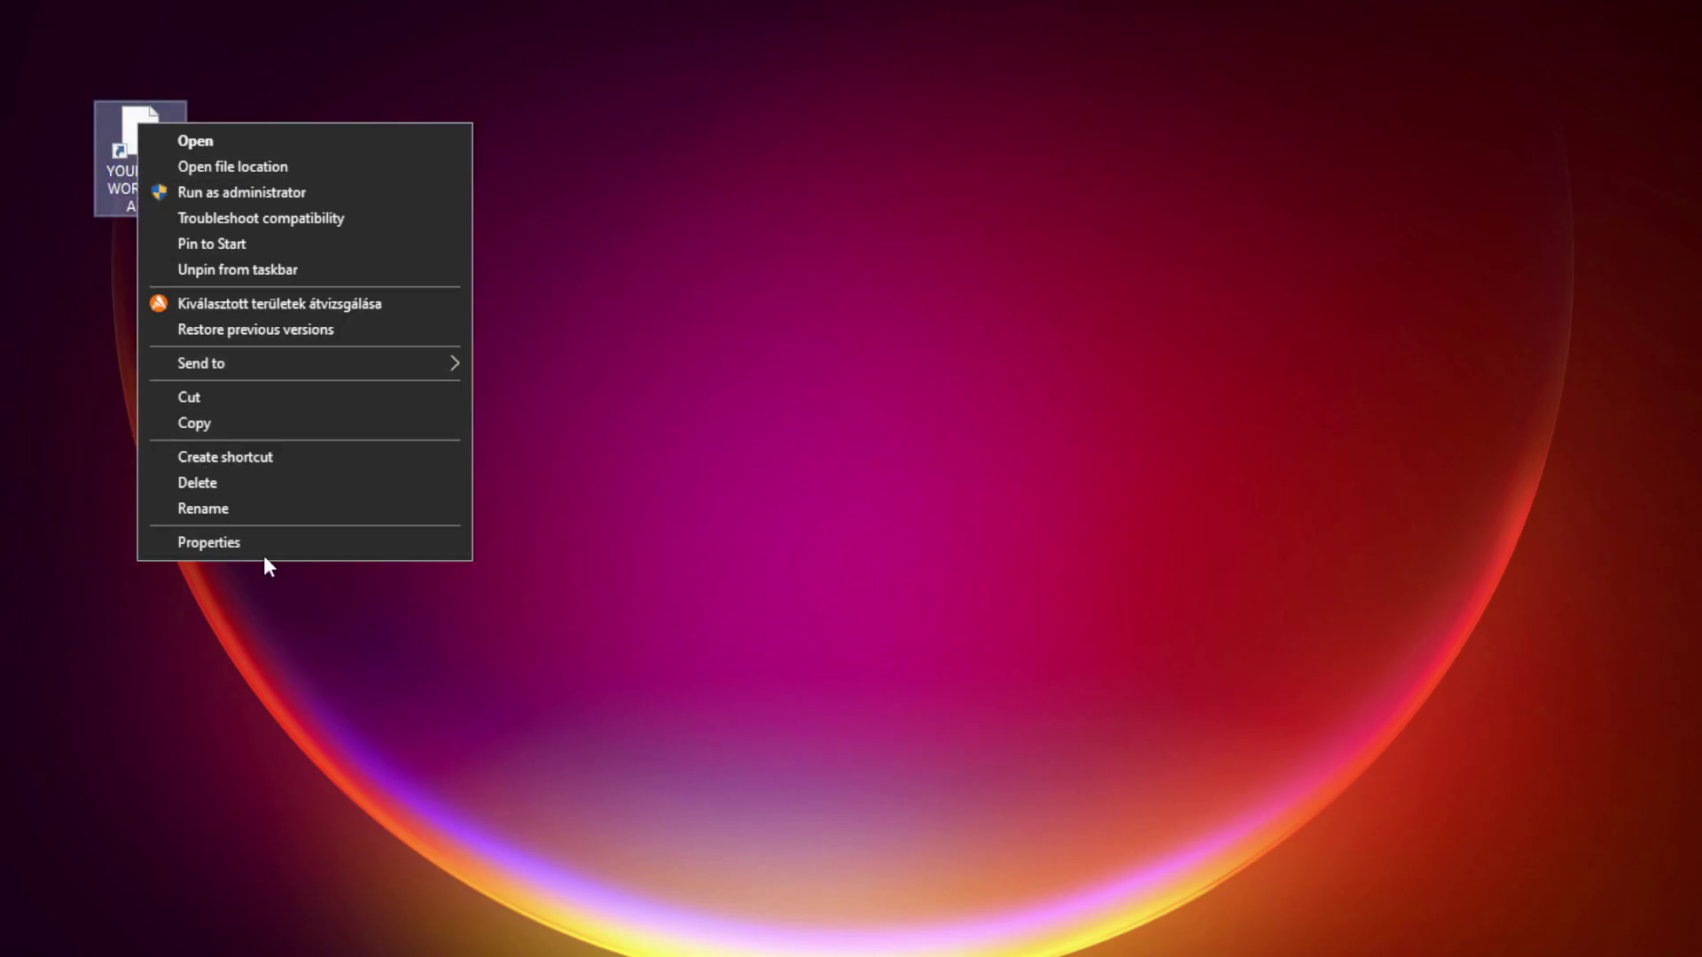
Step: Show the Compatibility tab of the app shortcut's Properties
left_click(341, 543)
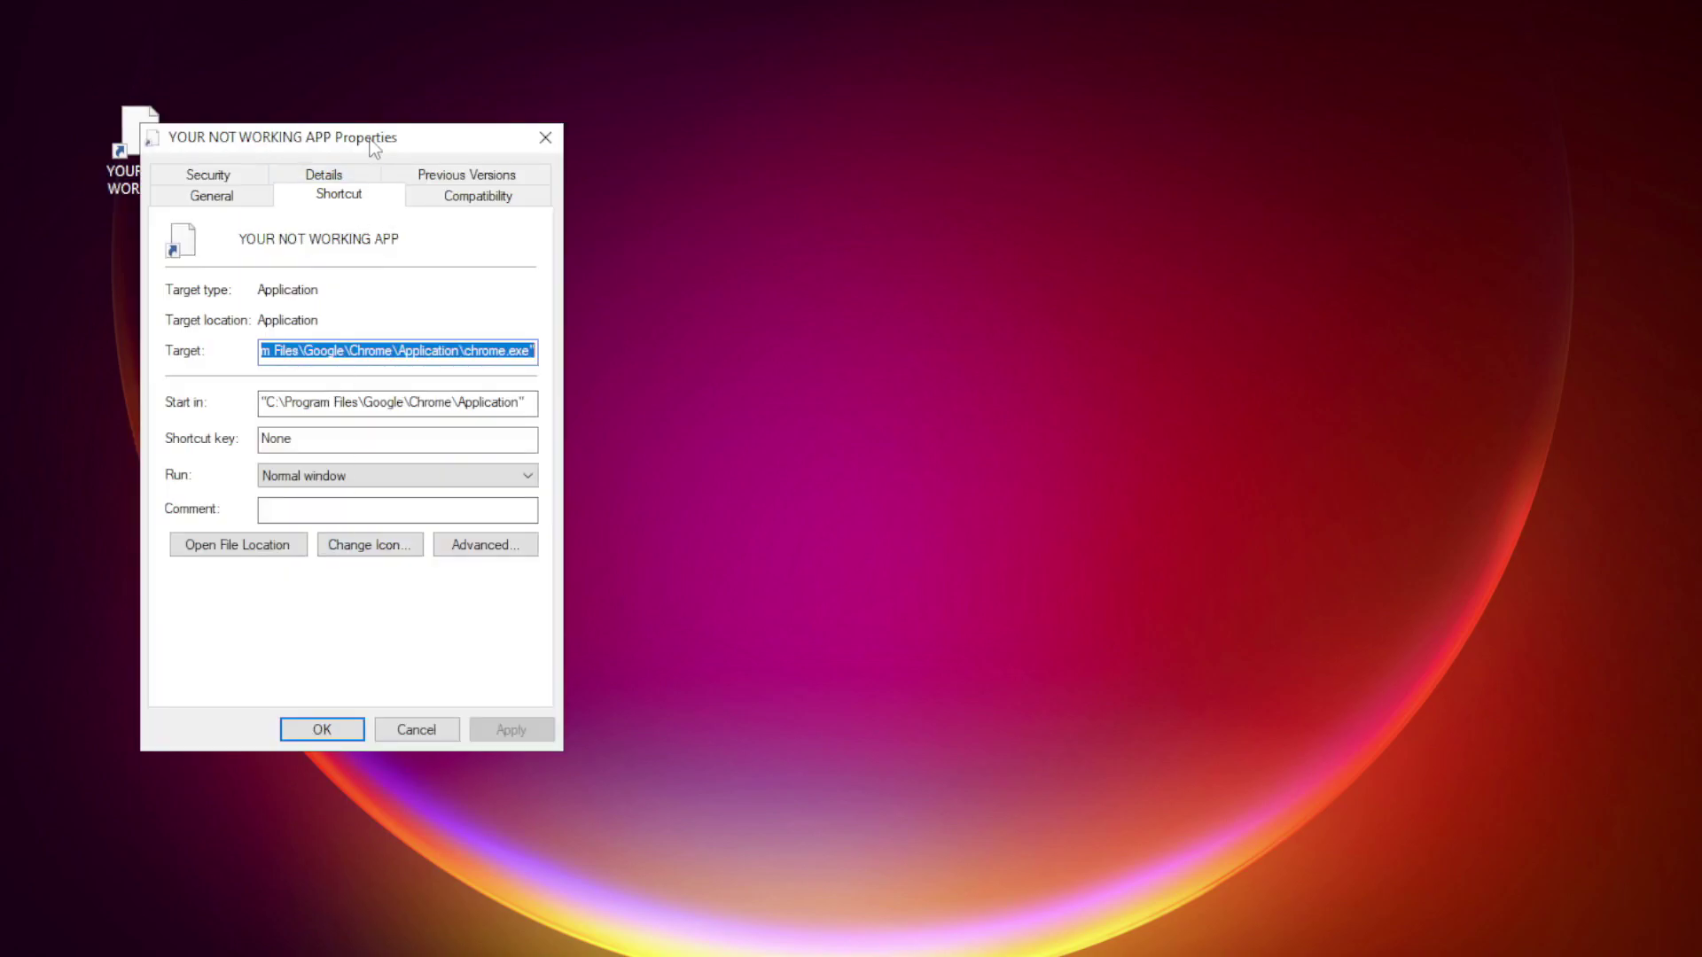
mouse_move(378, 143)
left_mouse_down()
mouse_move(791, 125)
mouse_move(859, 188)
left_mouse_up()
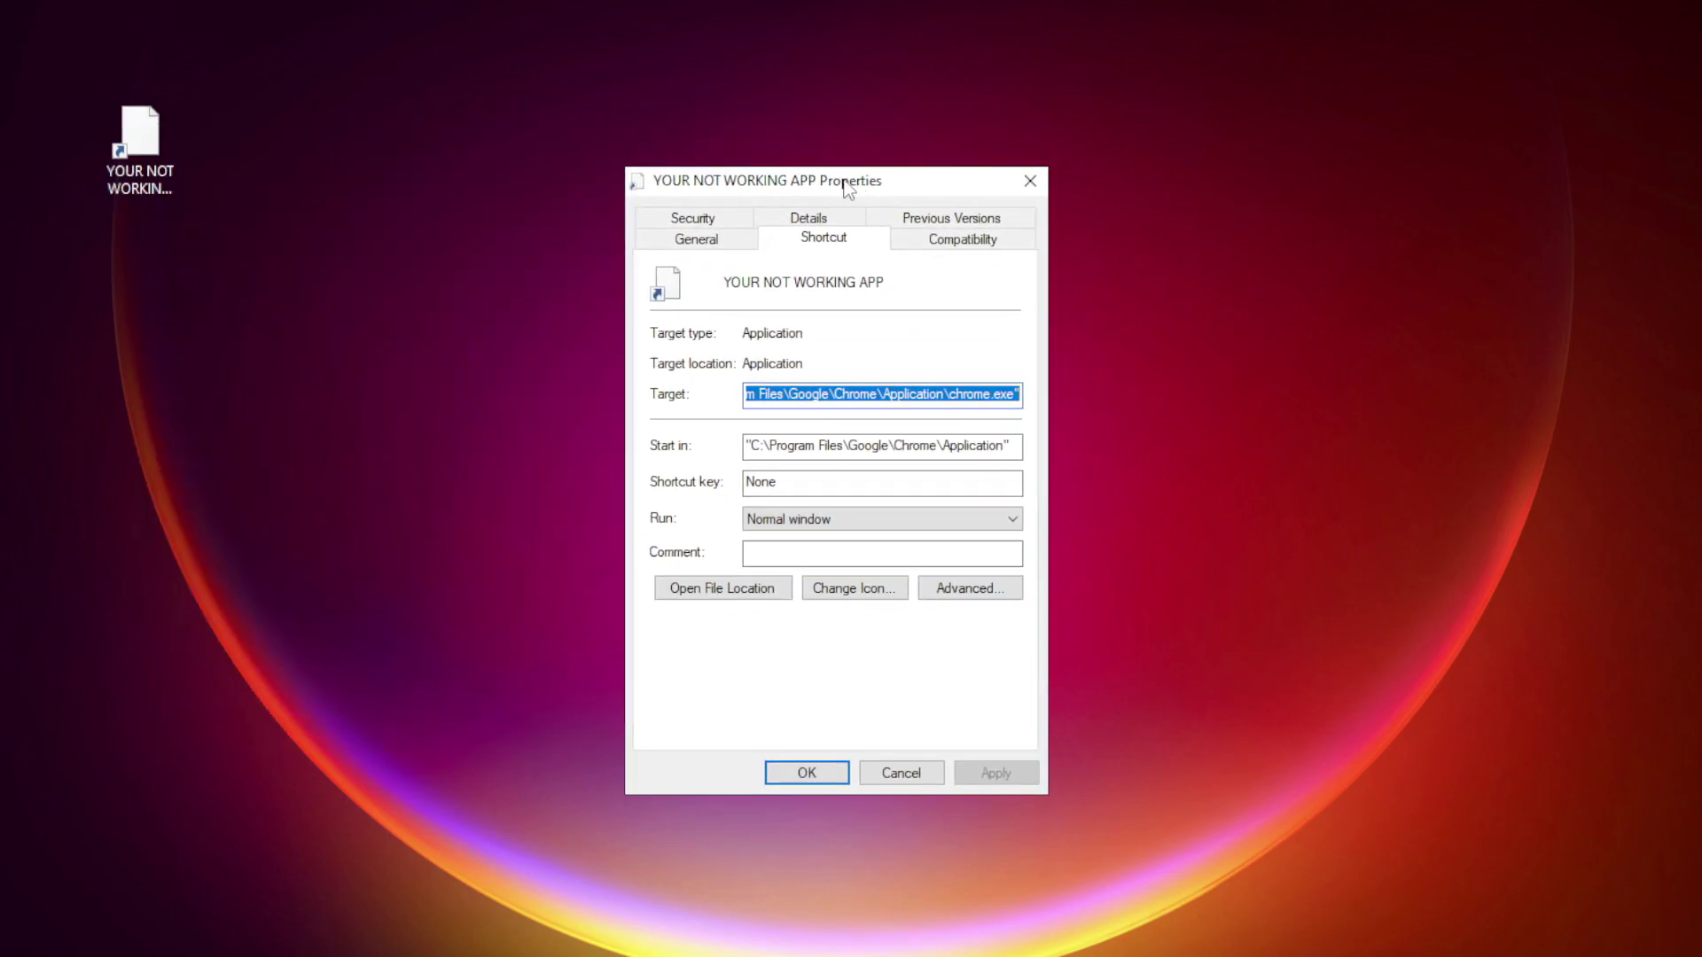
left_click(997, 253)
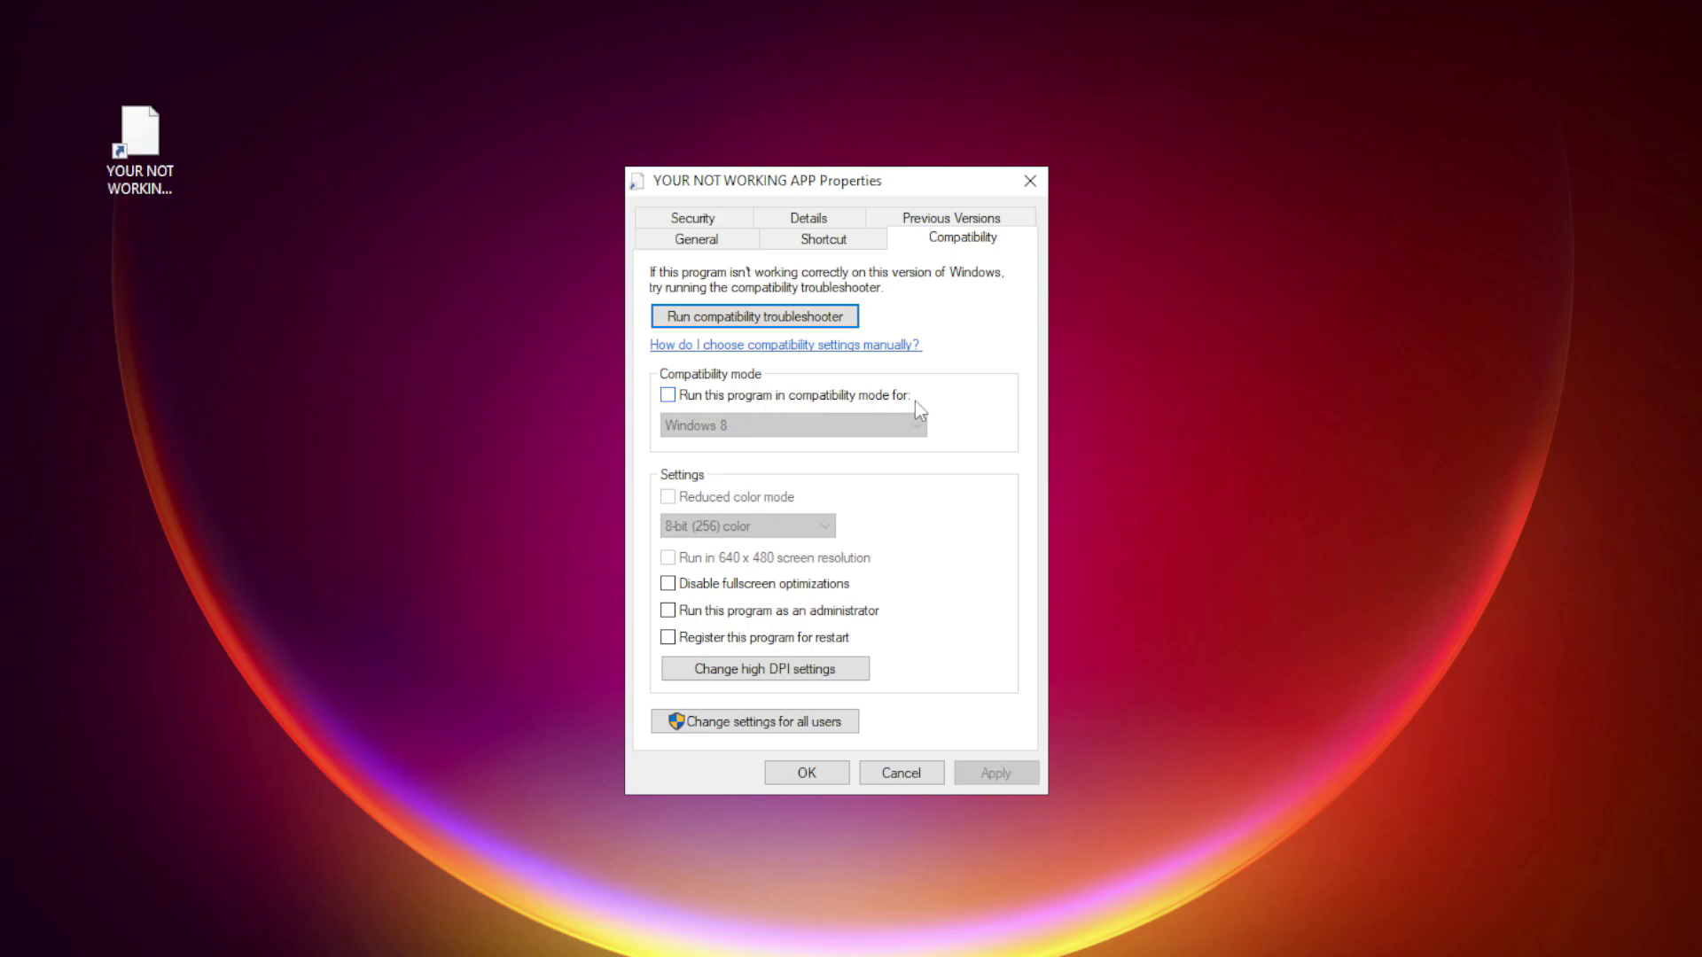
Step: Apply Windows 8 compatibility mode and run-as-administrator, then confirm with OK
left_click(694, 396)
left_click(760, 425)
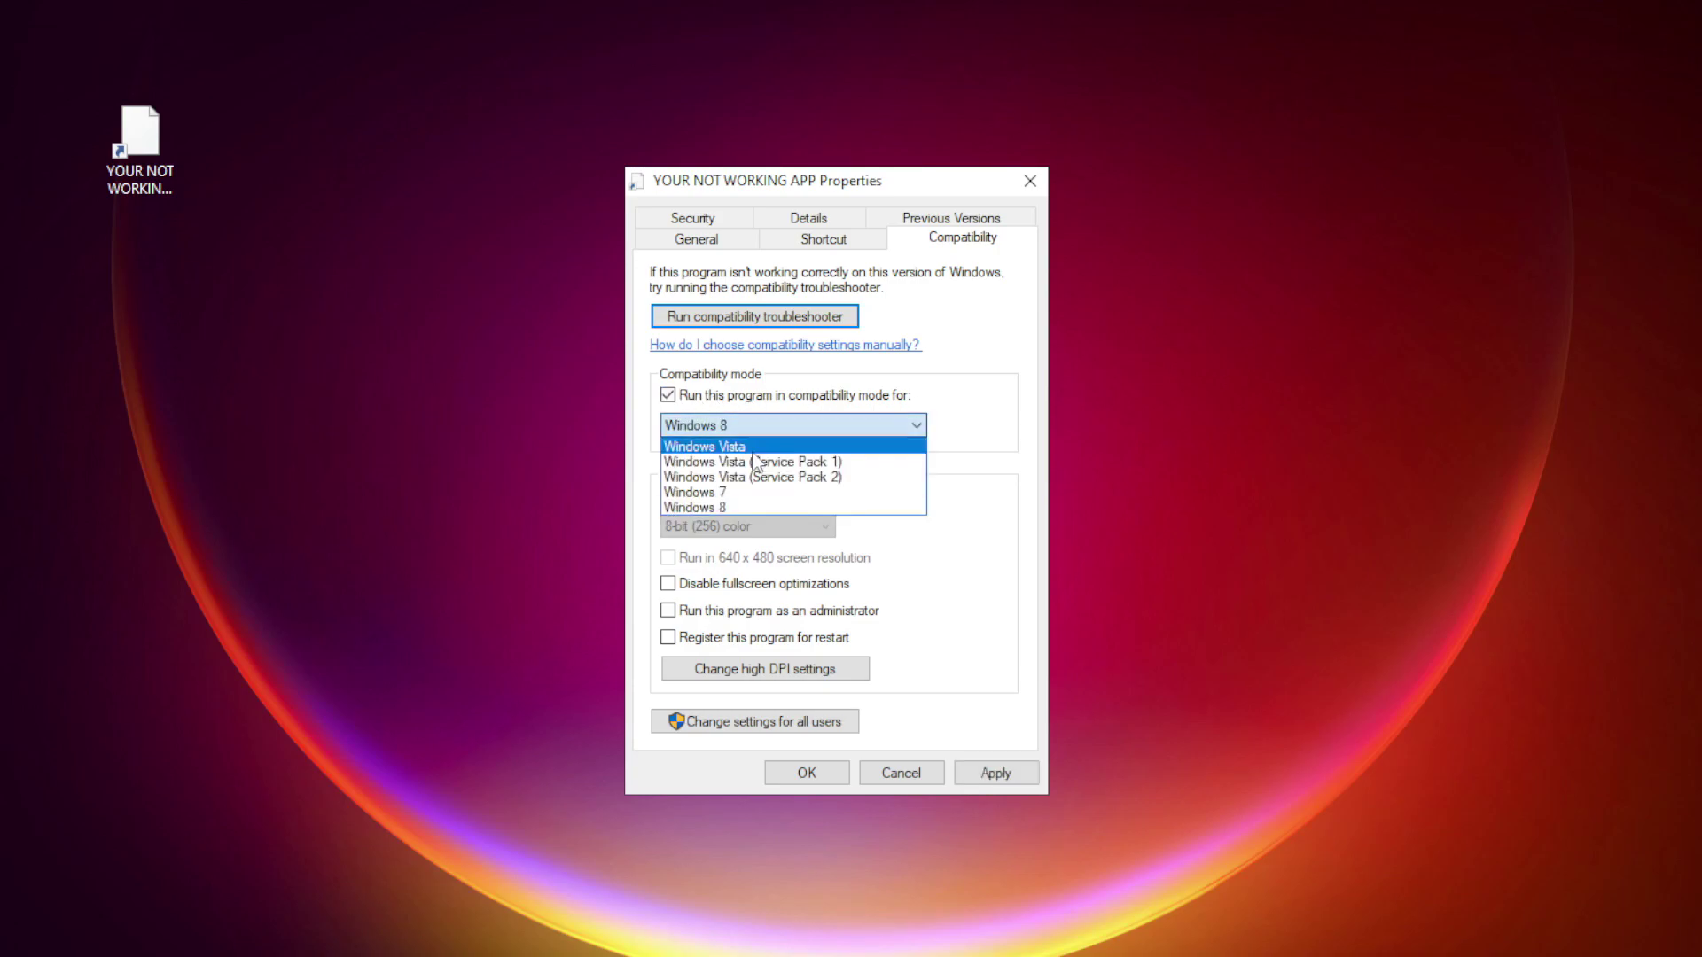
left_click(744, 504)
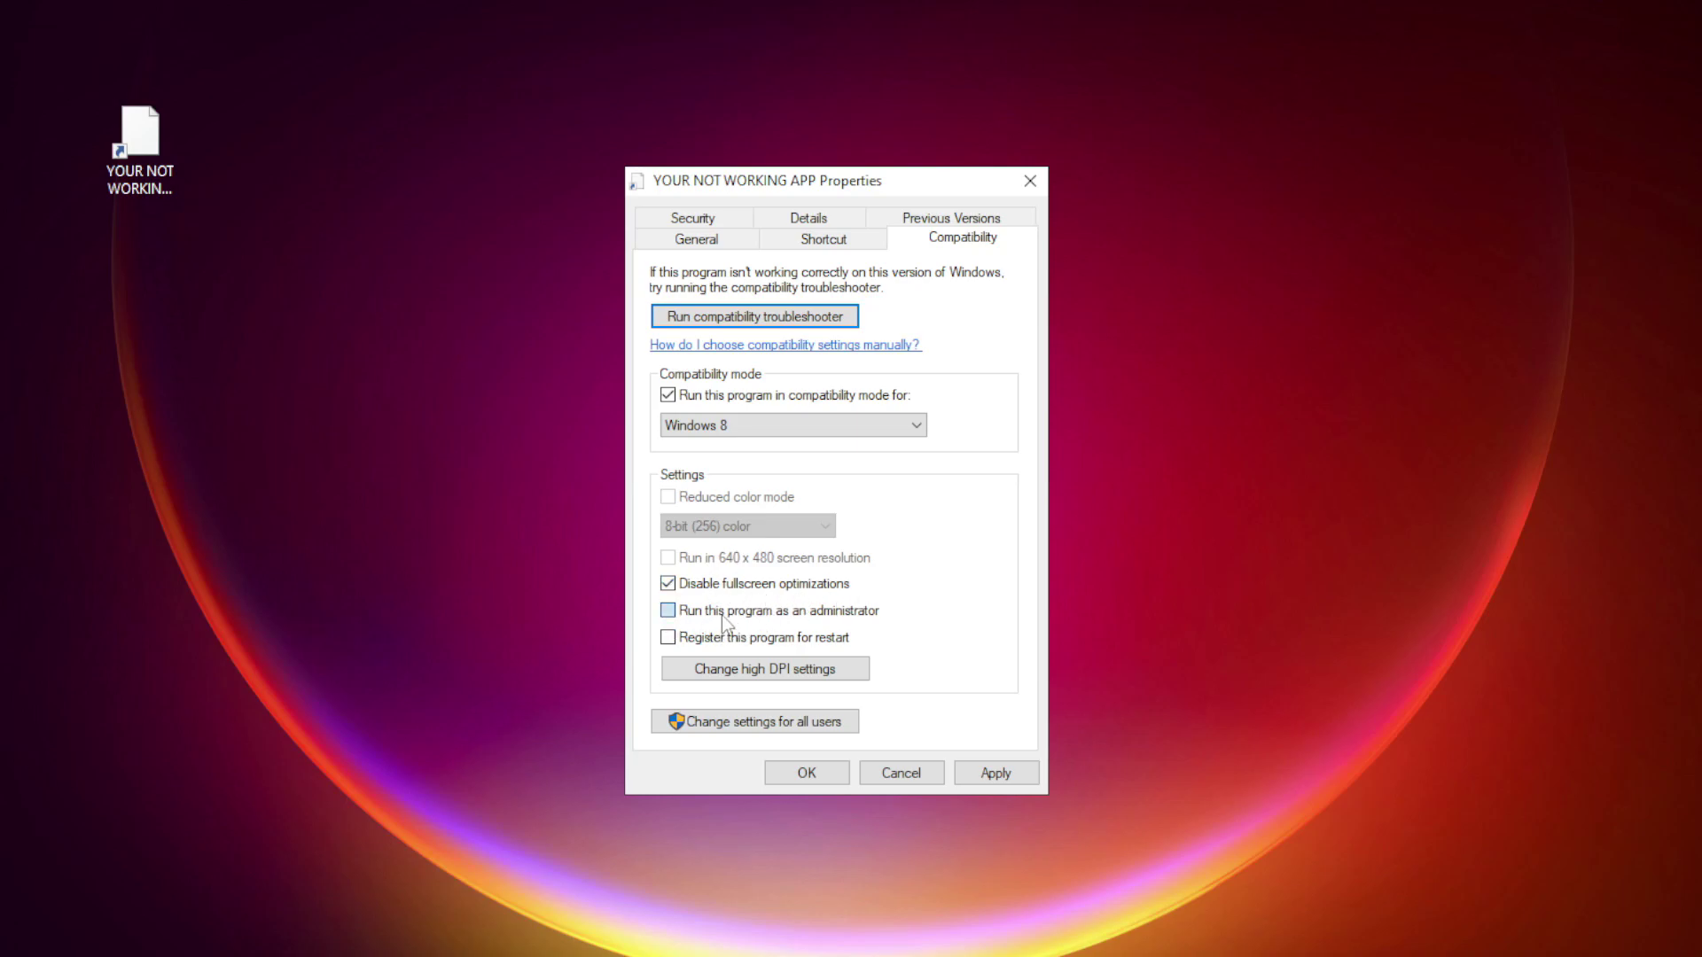
left_click(689, 610)
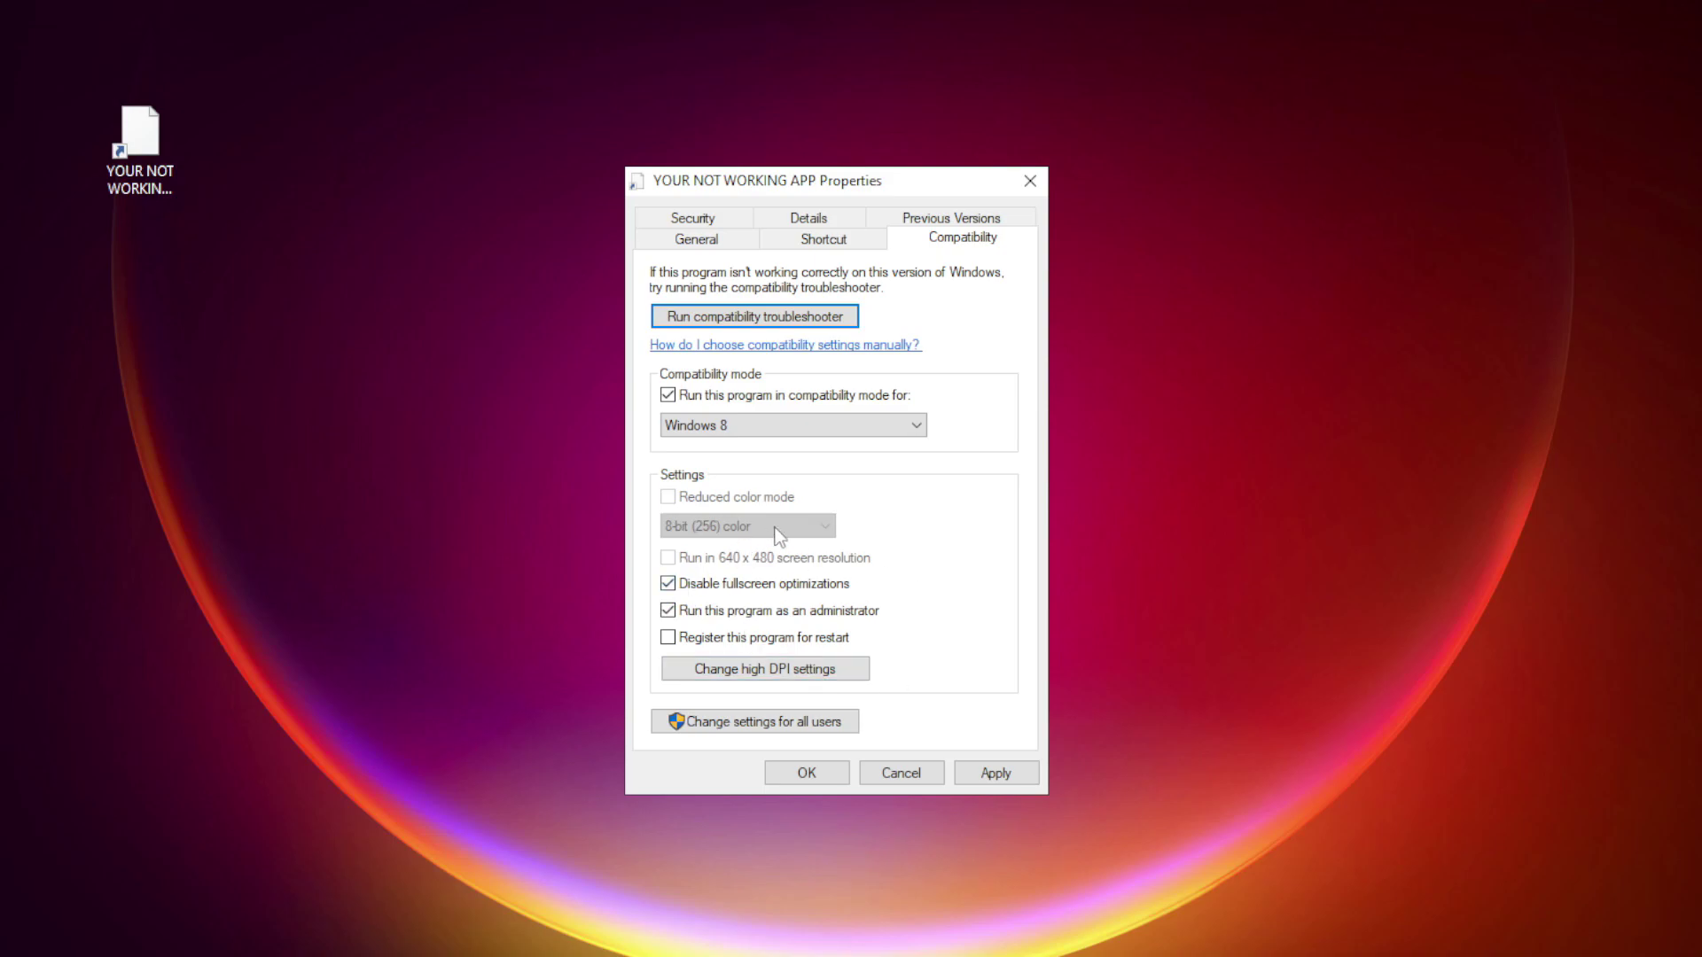
left_click(1008, 781)
left_click(806, 773)
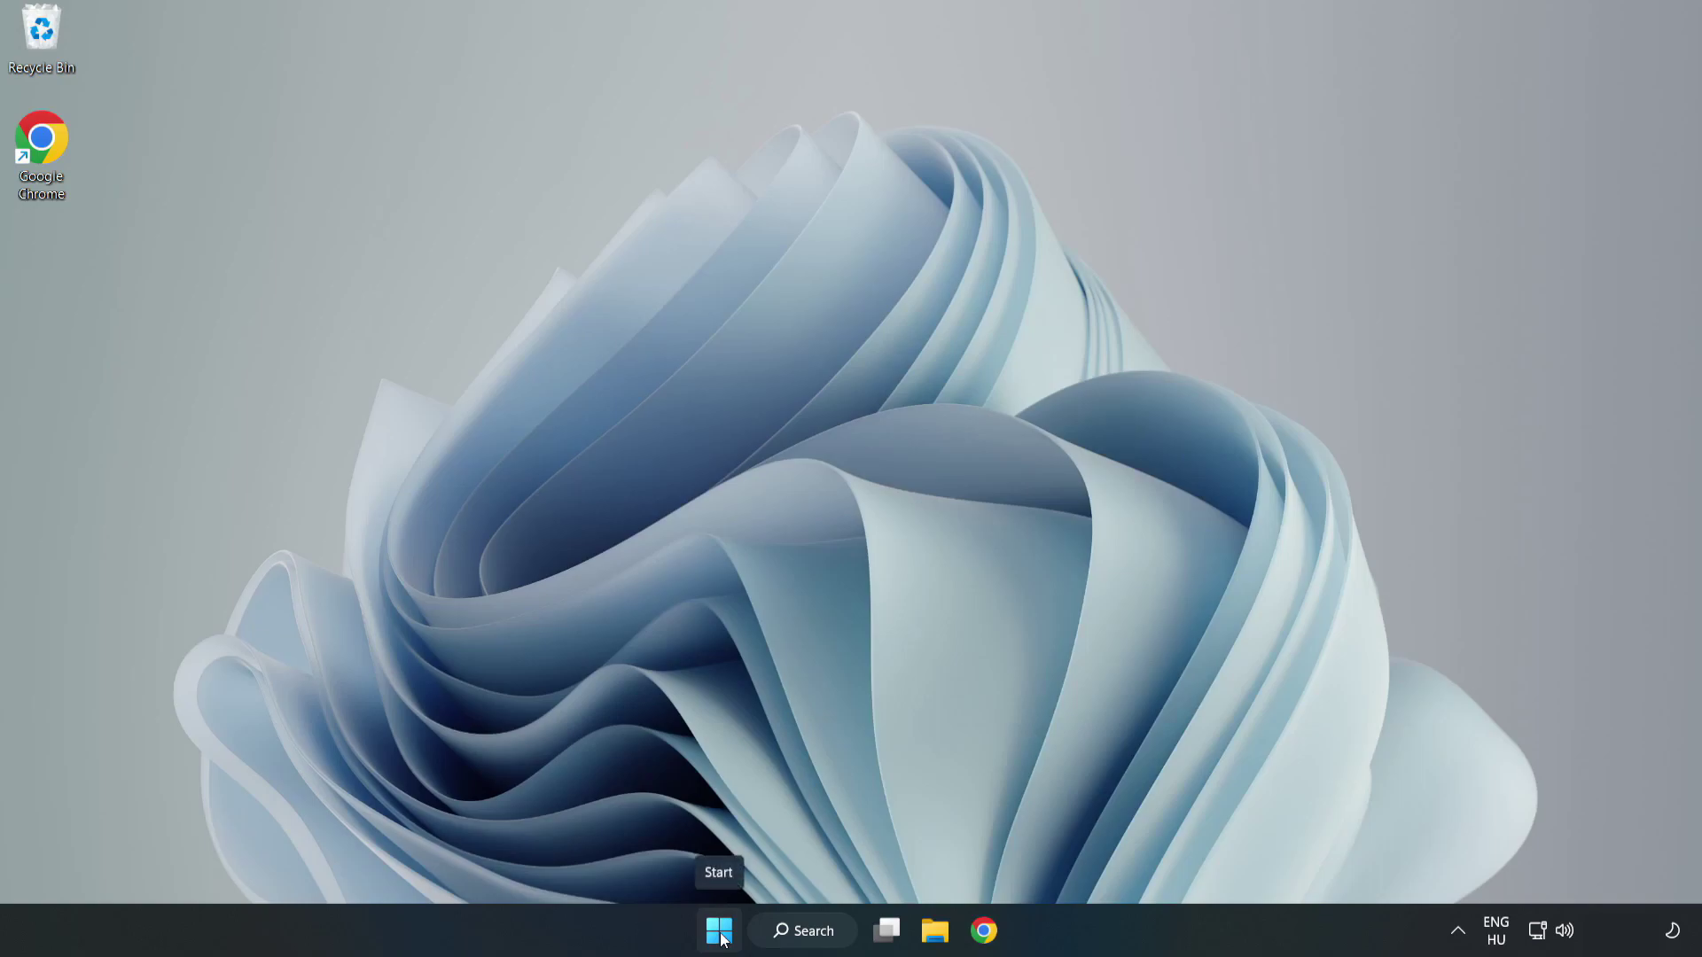
Step: Bring up Task Manager's Startup apps list from the Start menu
right_click(718, 930)
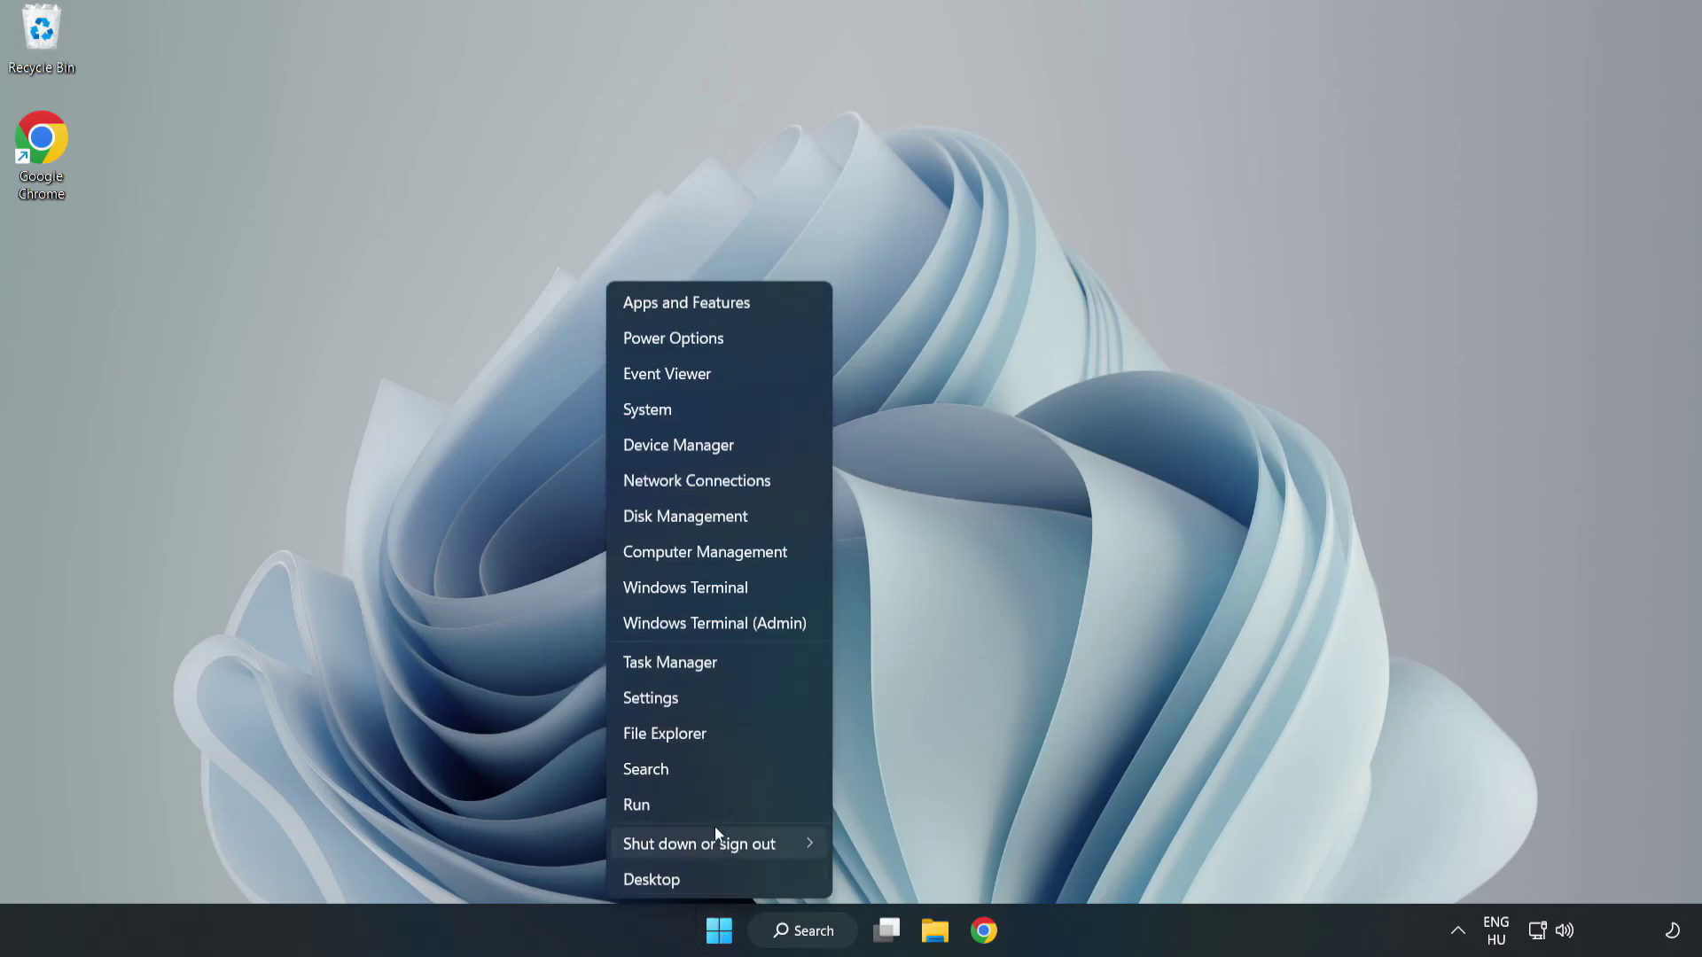
left_click(715, 661)
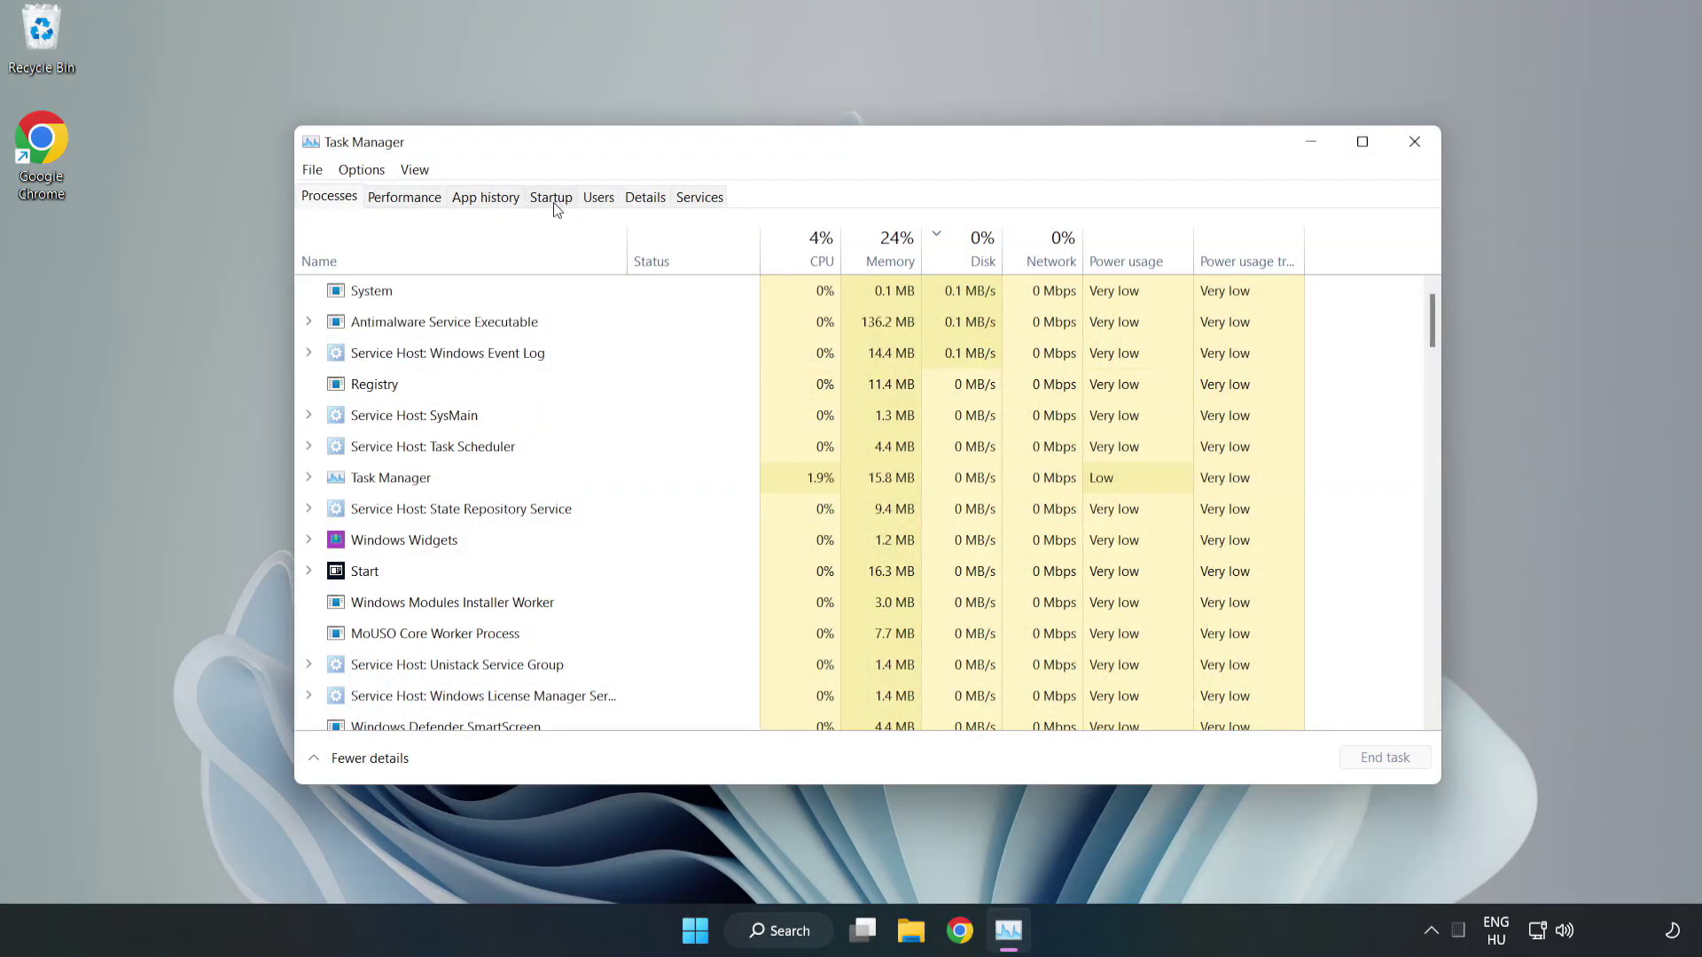
left_click(553, 202)
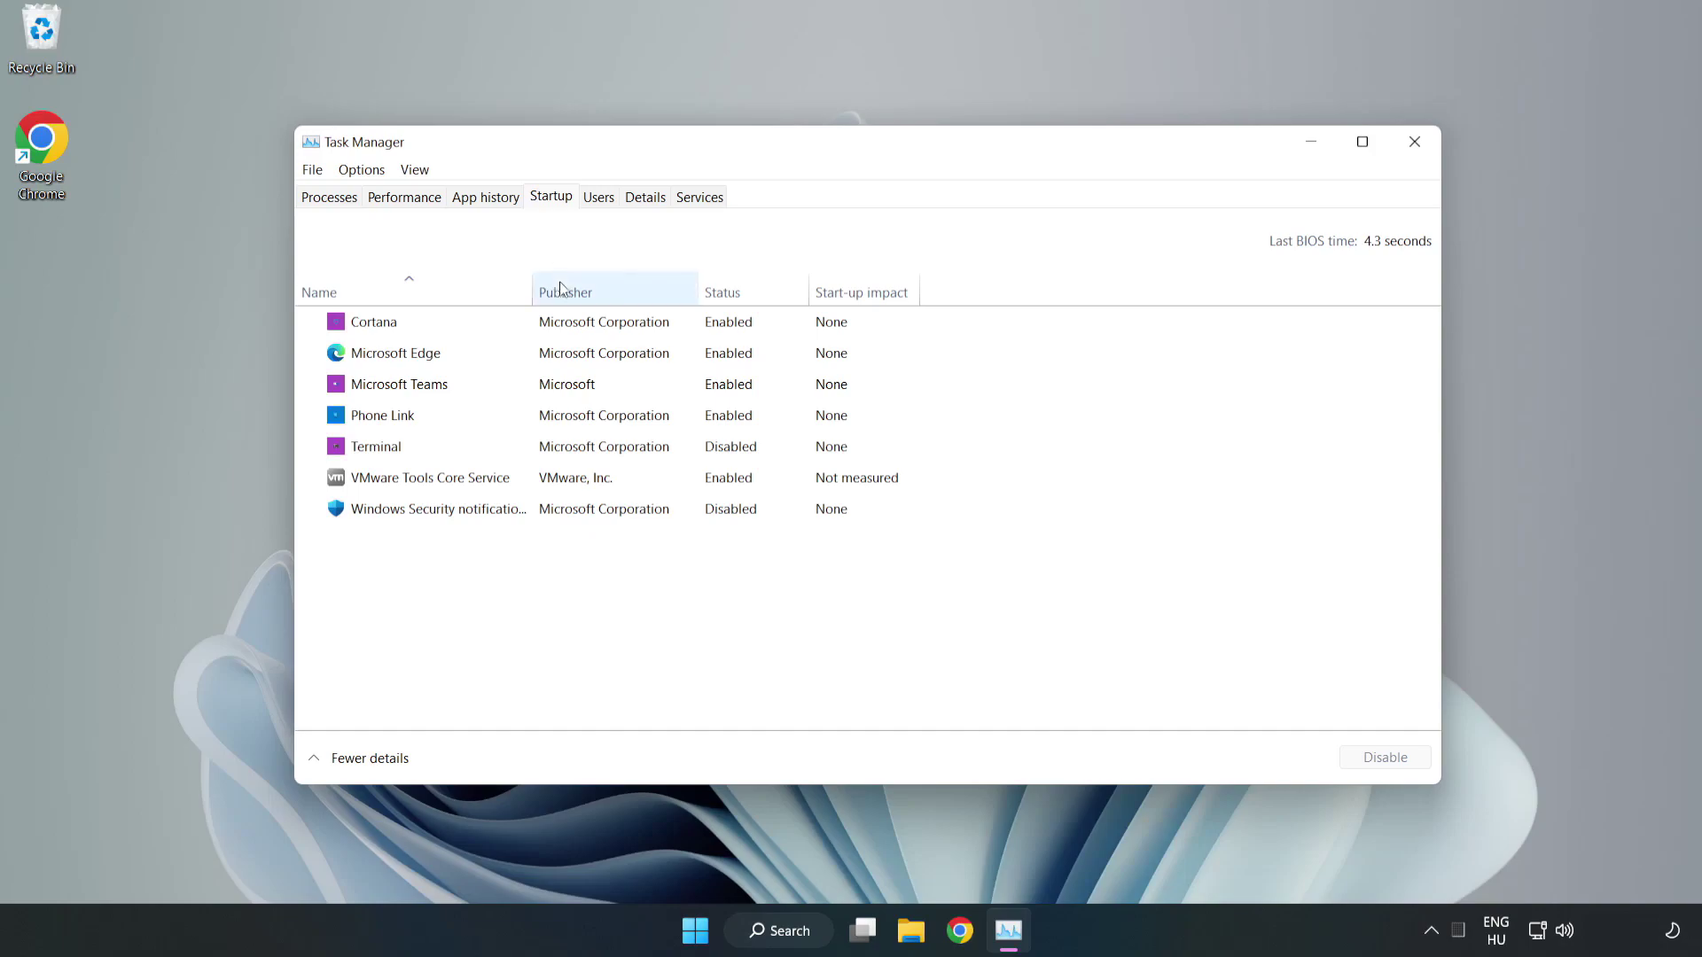
Step: Disable Cortana, Microsoft Edge, Microsoft Teams and Phone Link at startup, then close Task Manager
left_click(592, 334)
left_click(1384, 757)
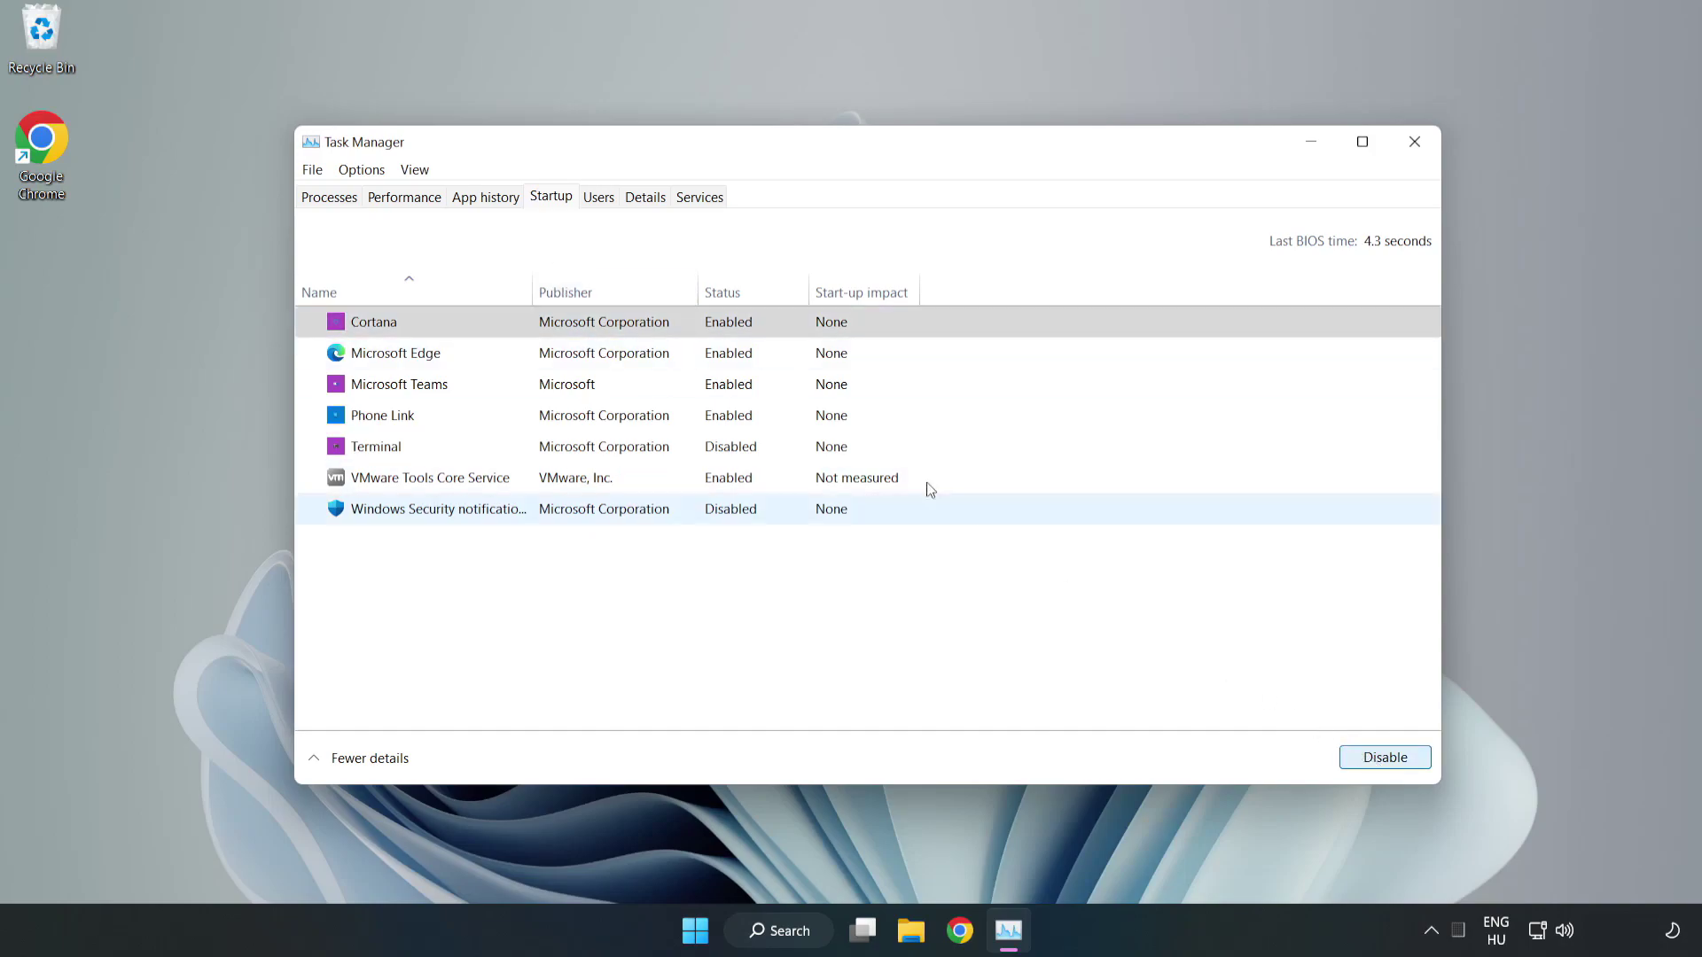
left_click(740, 353)
left_click(1384, 759)
left_click(582, 386)
left_click(1384, 757)
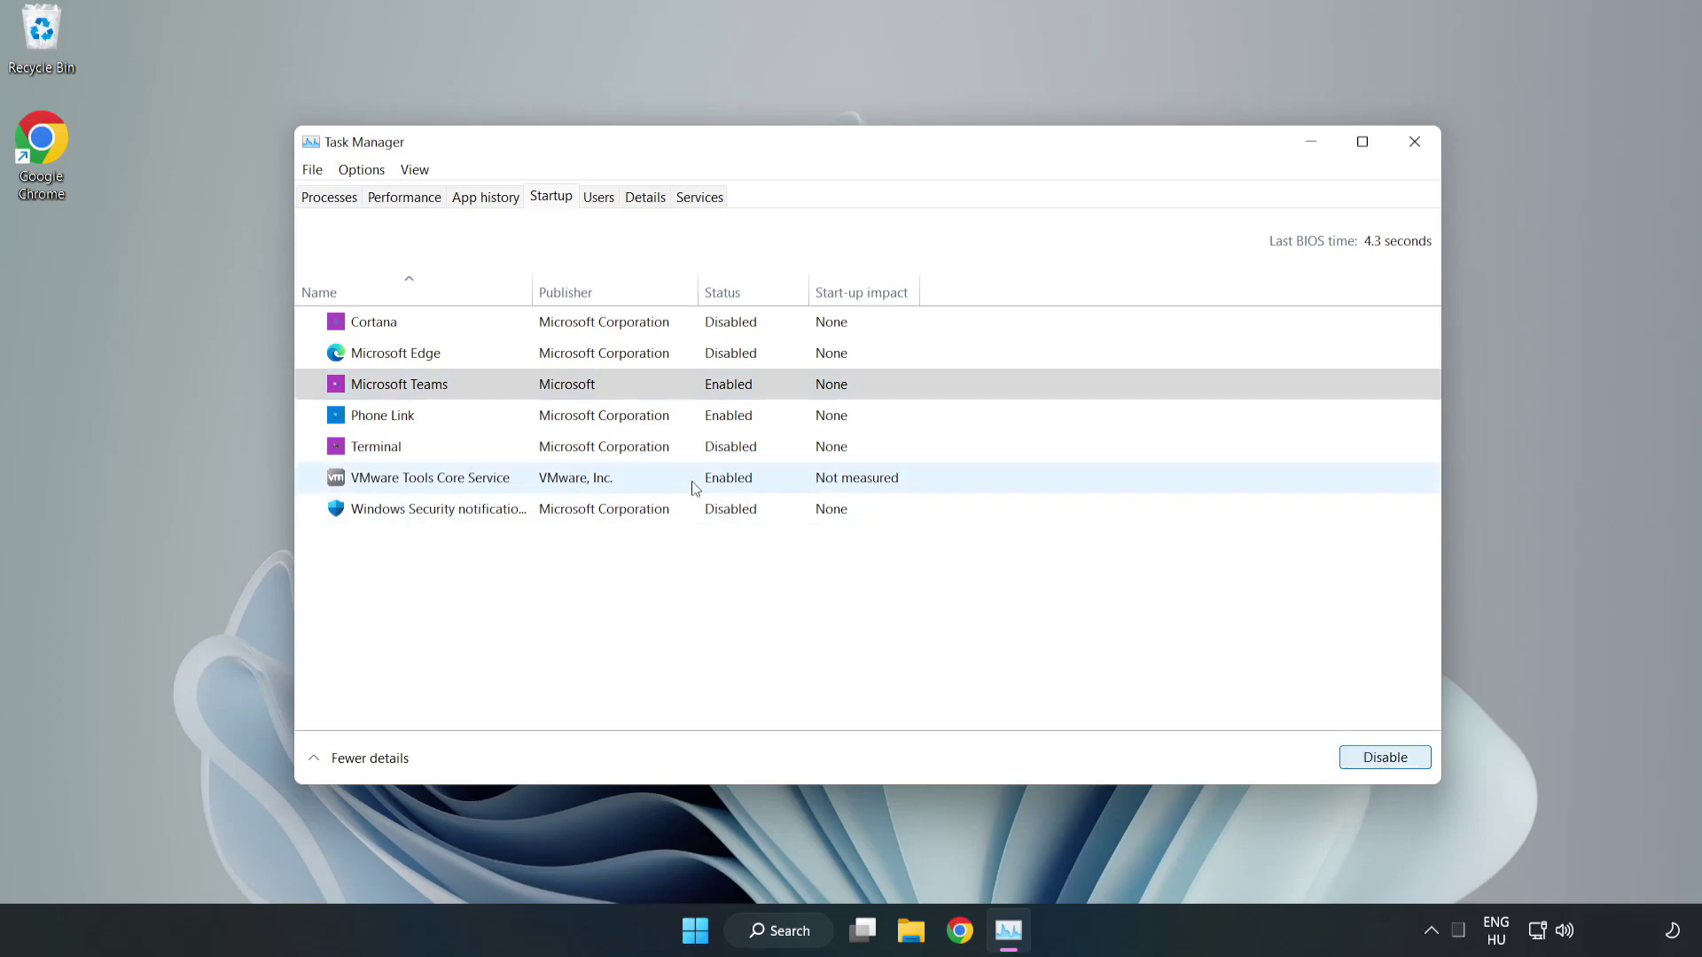
left_click(572, 415)
left_click(1417, 767)
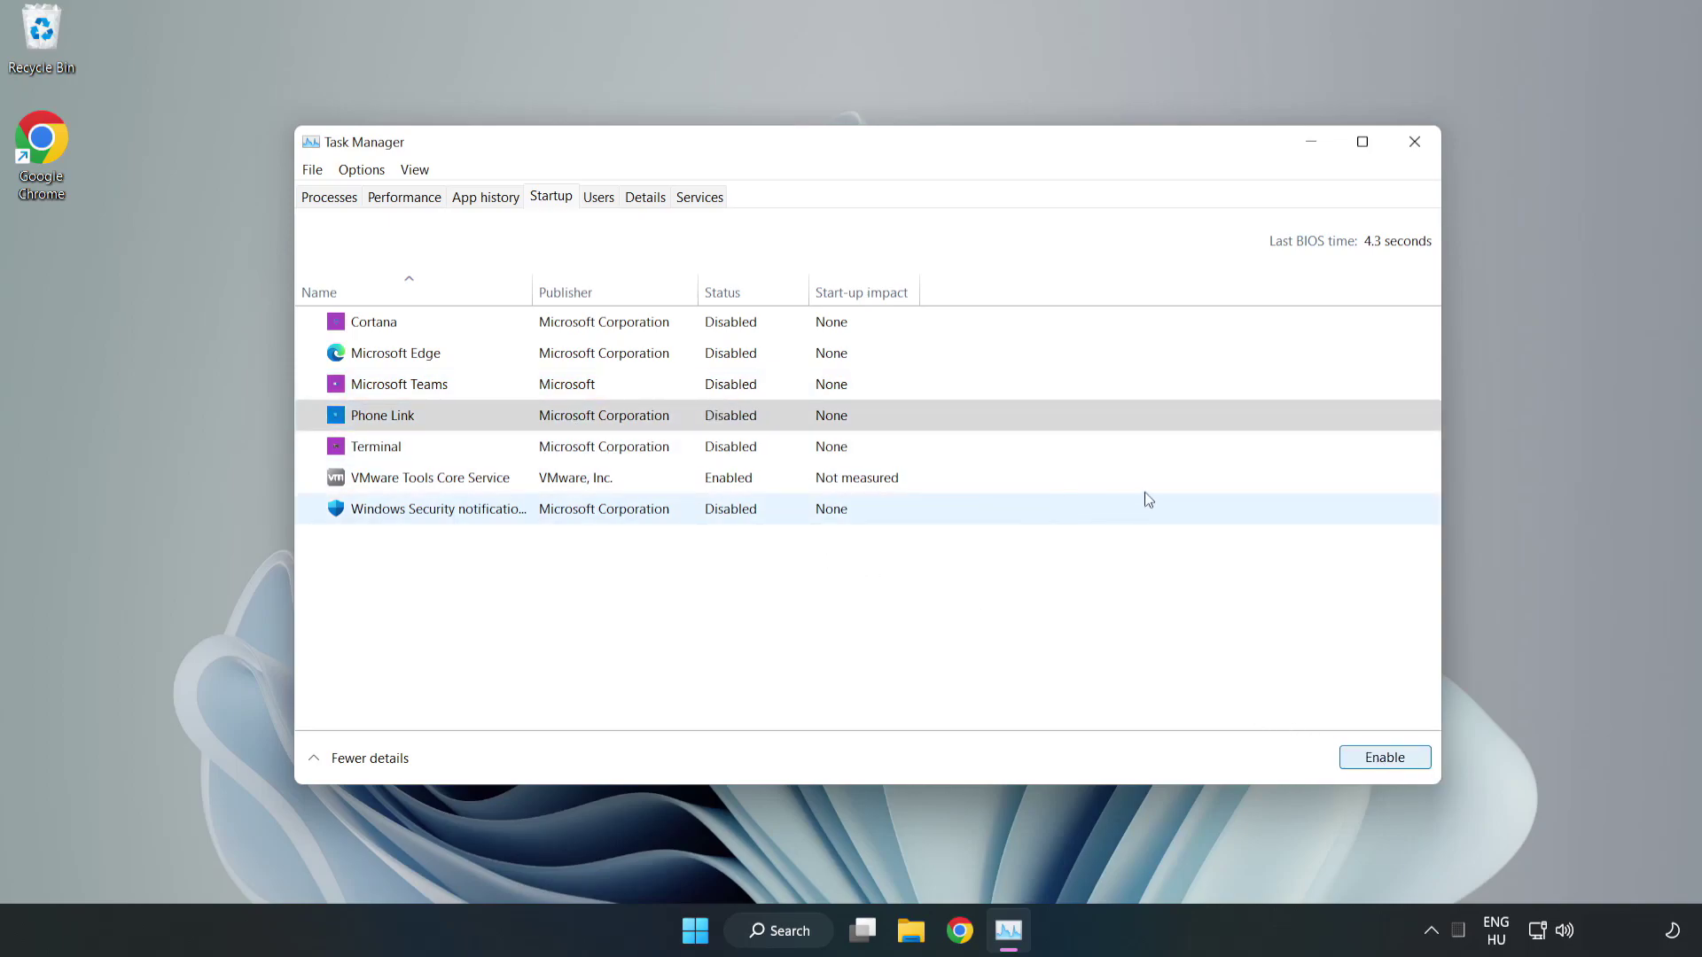
left_click(1416, 147)
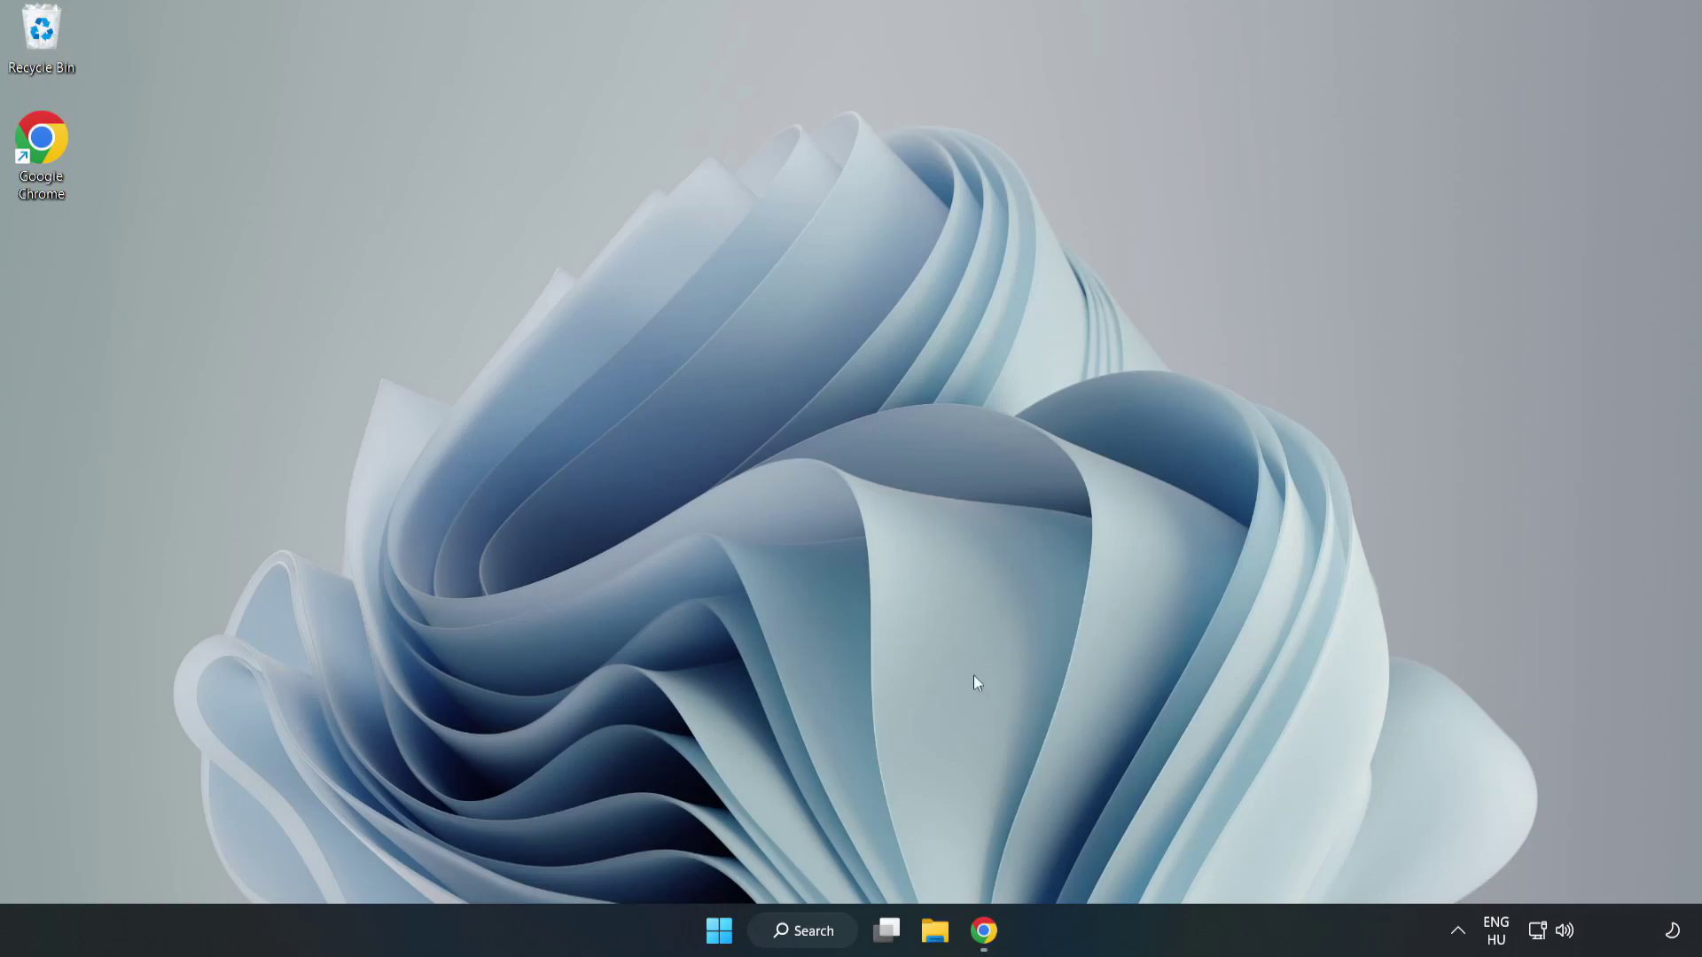
Step: Download dxwebsetup.exe, the DirectX End-User Runtime Web Installer, from Chrome
left_click(982, 931)
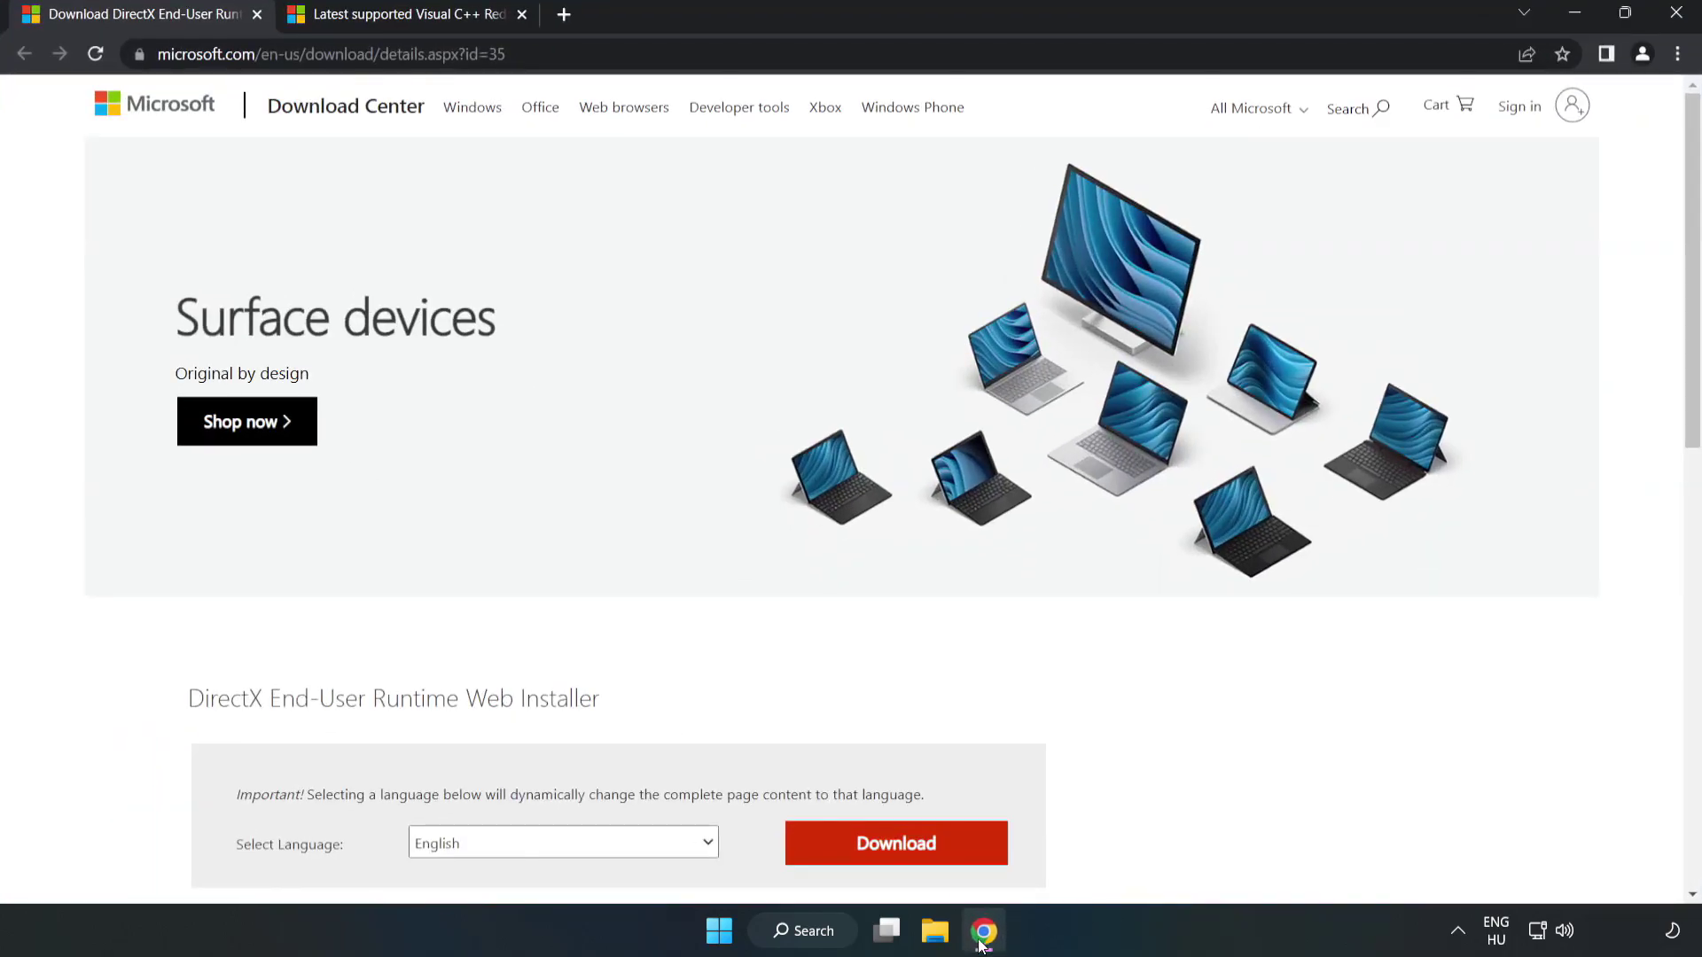
left_click(531, 56)
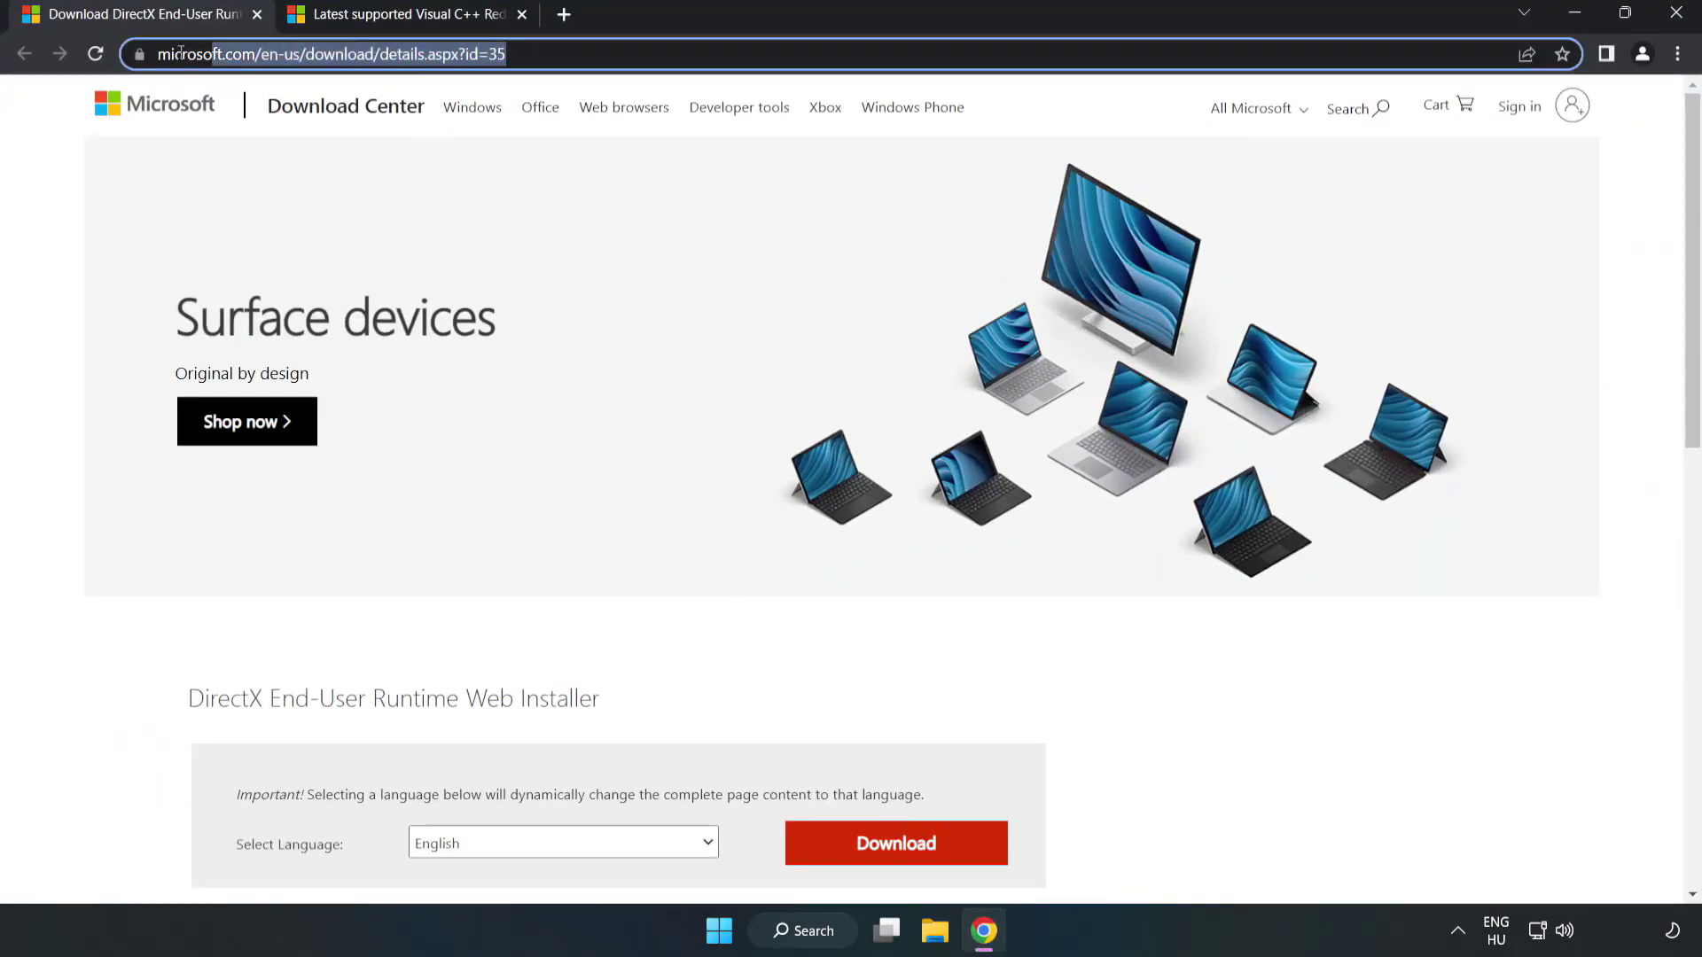
left_click(69, 203)
scroll(860, 587, "down", 3)
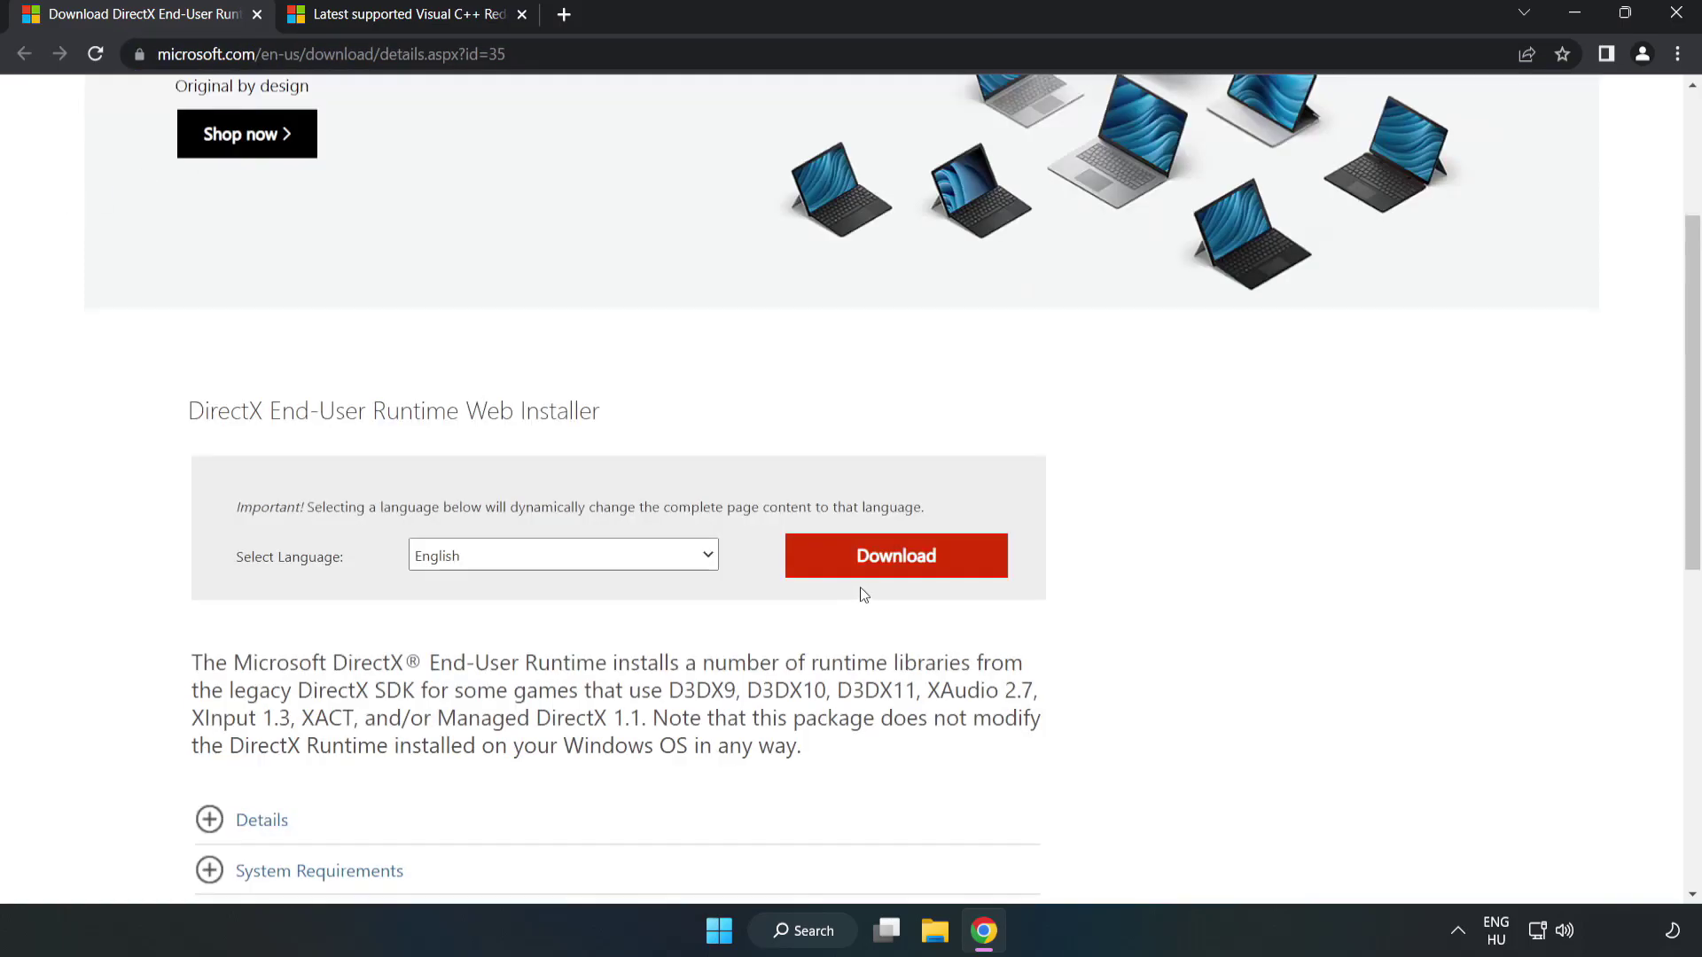
left_click(903, 569)
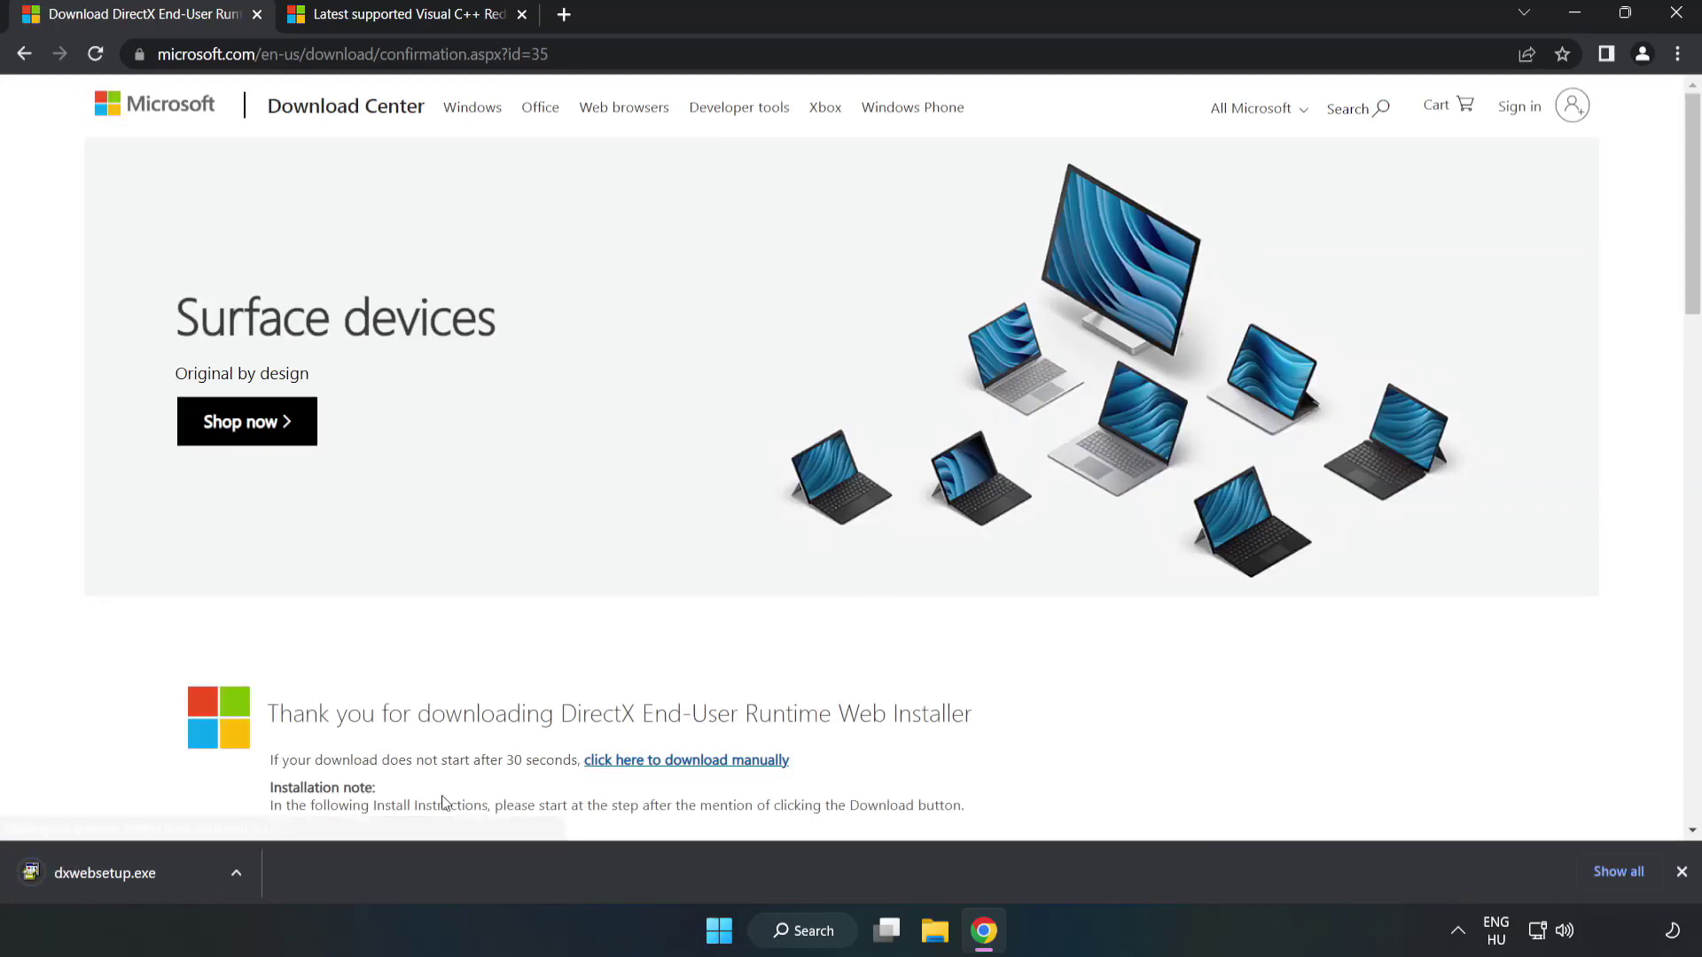
Step: Run dxwebsetup.exe, accepting the license and skipping the Bing Bar, through to Finish
left_click(126, 873)
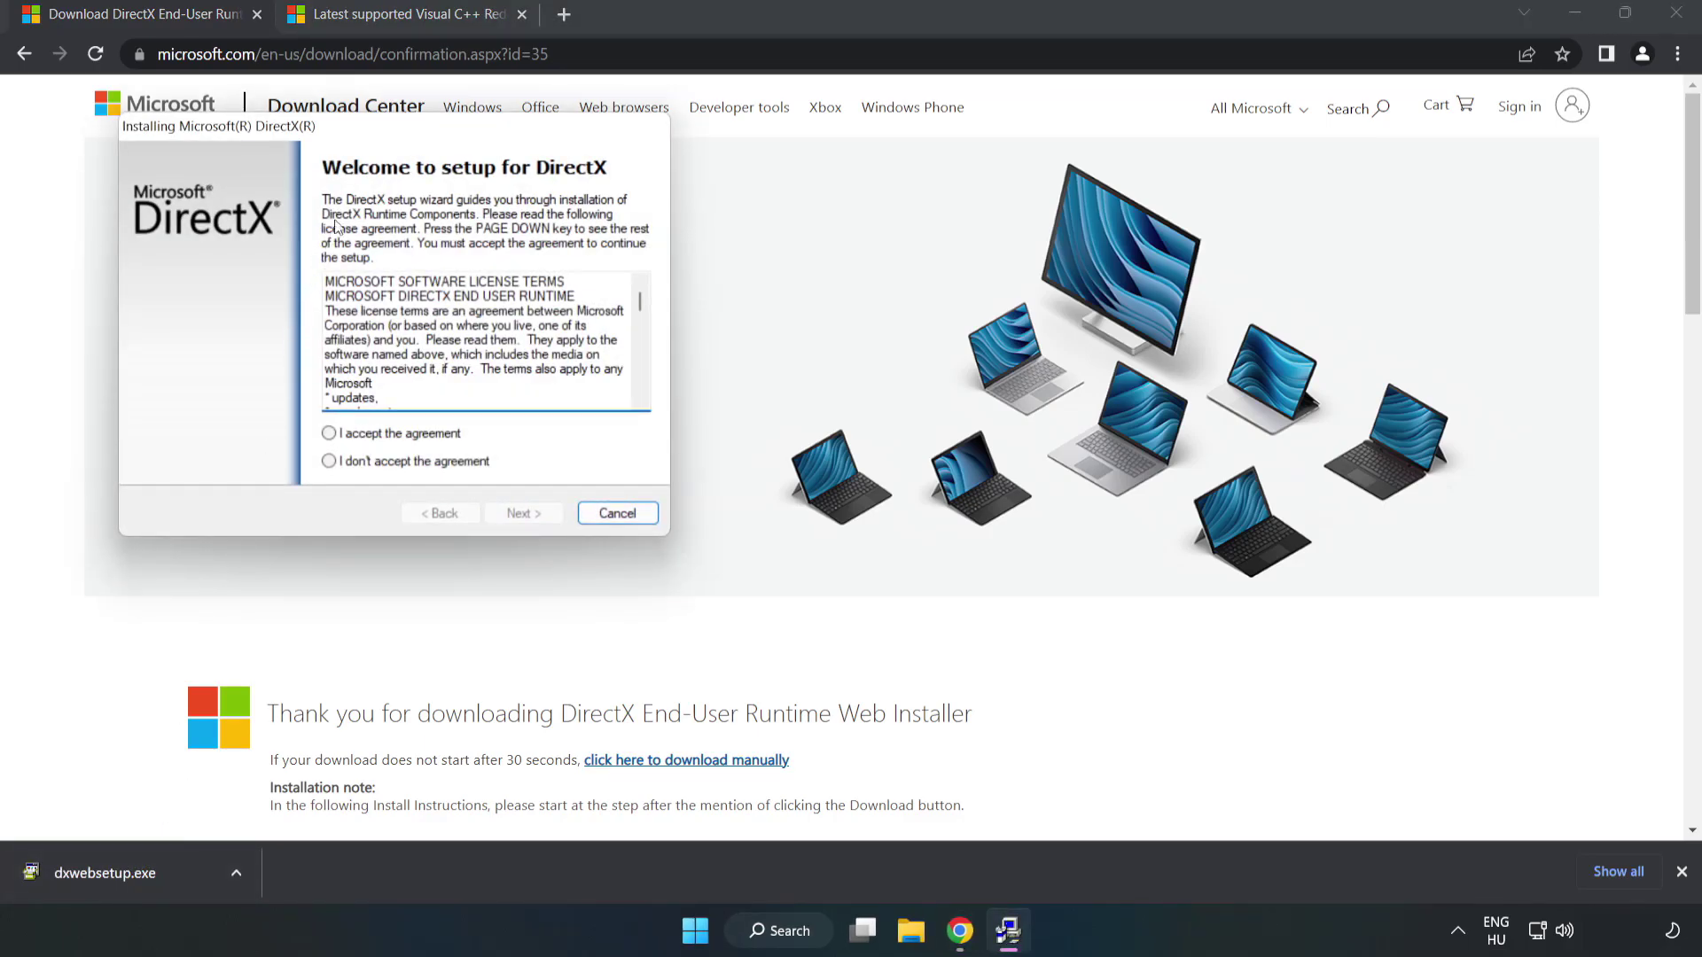
left_click_drag(386, 138, 827, 286)
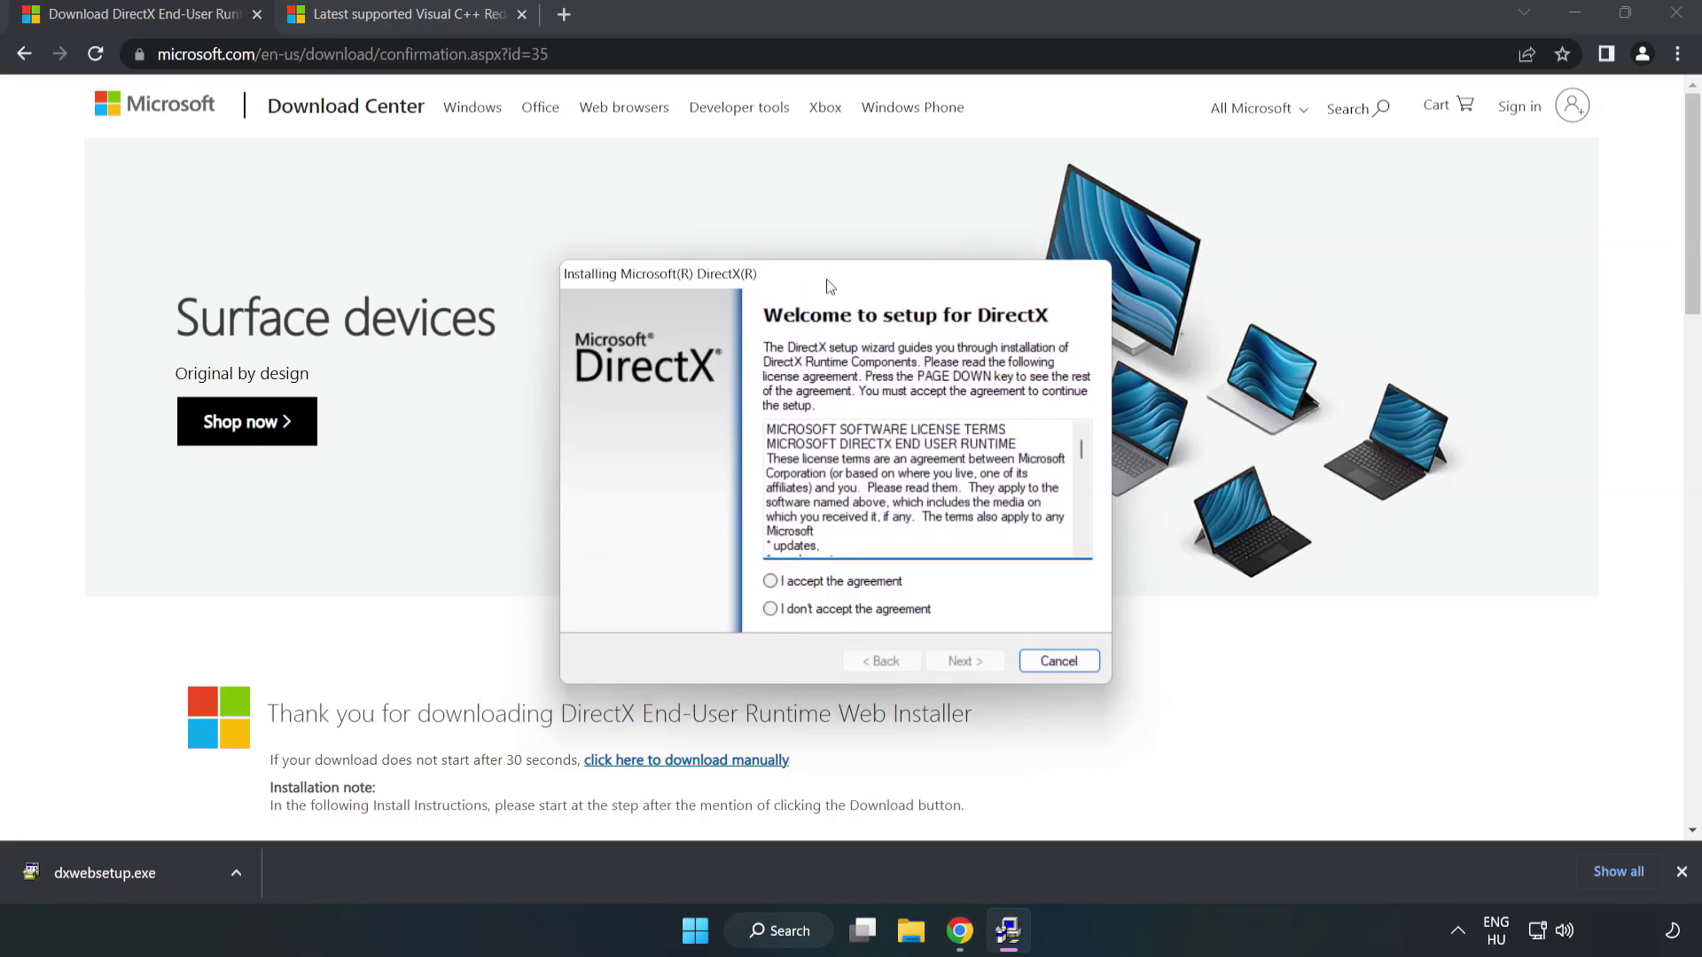
left_click_drag(1081, 449, 1065, 560)
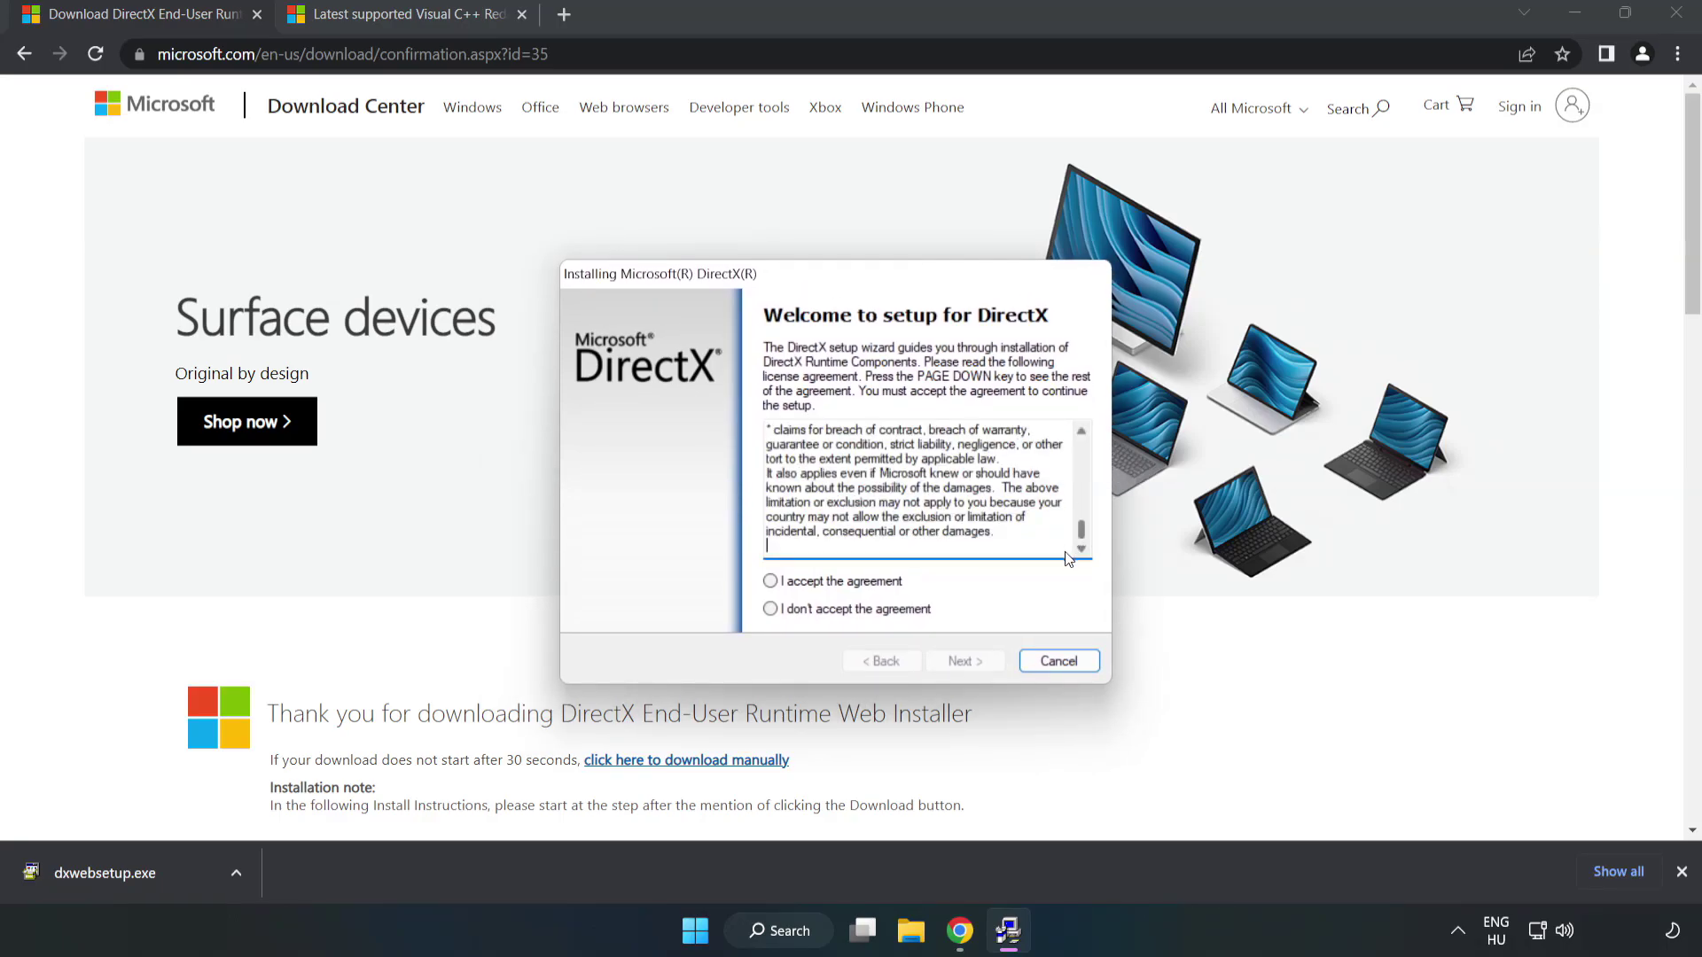
left_click(786, 590)
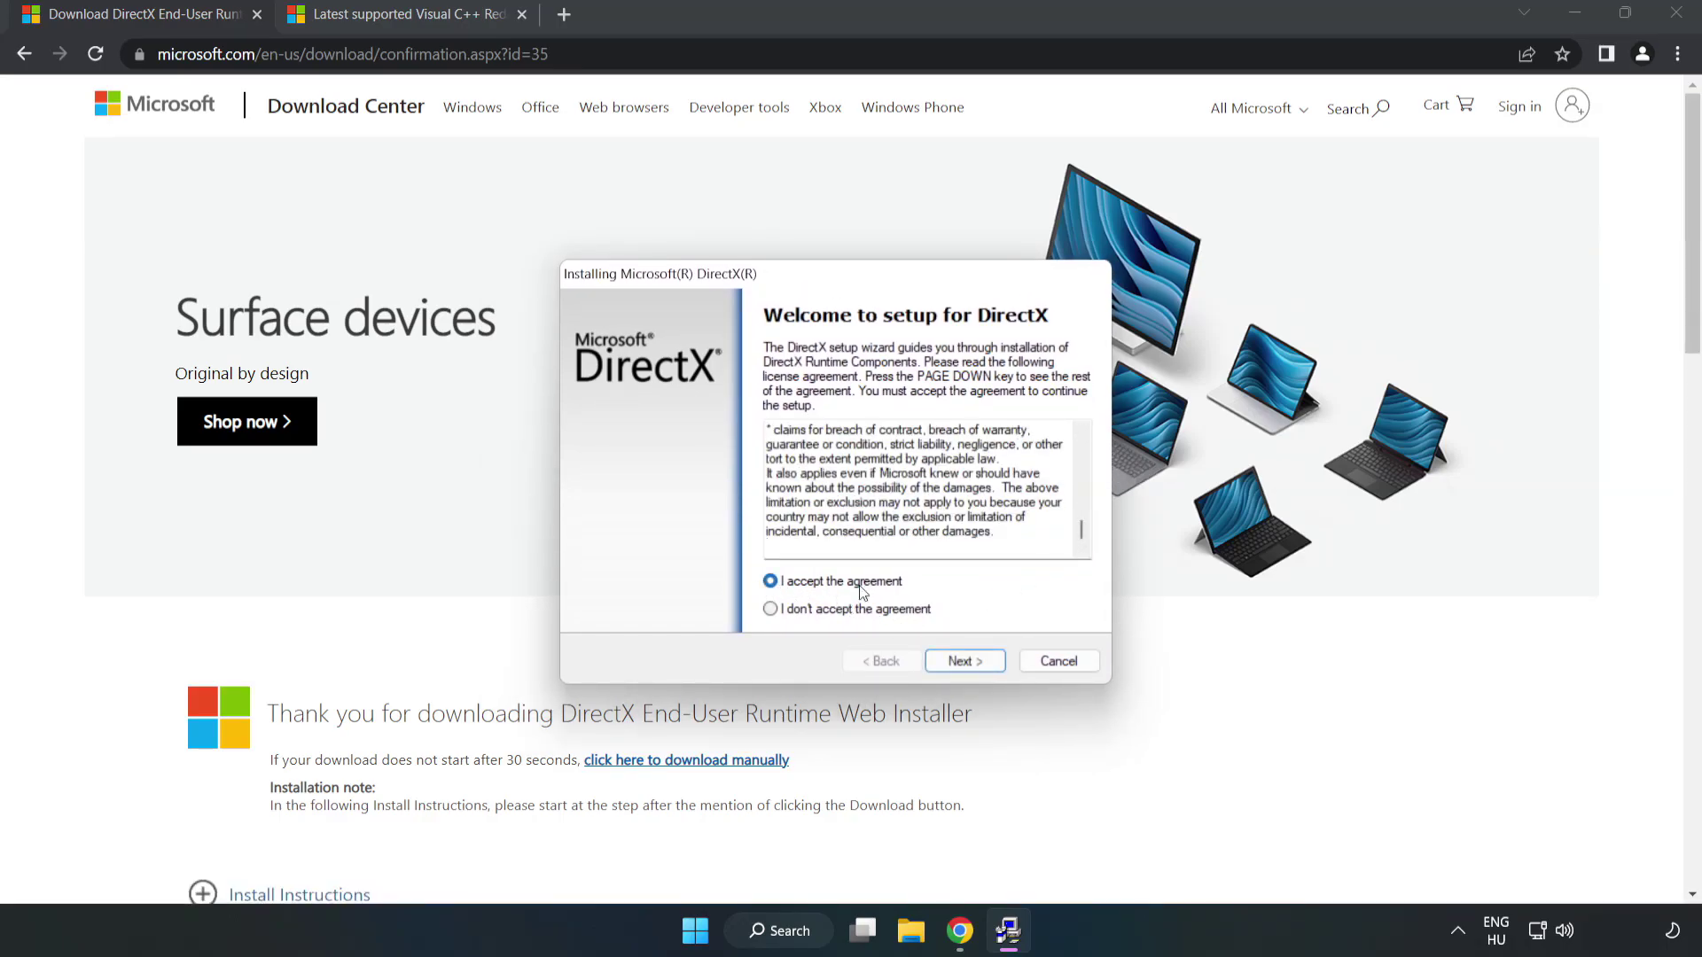
left_click(972, 667)
left_click(757, 505)
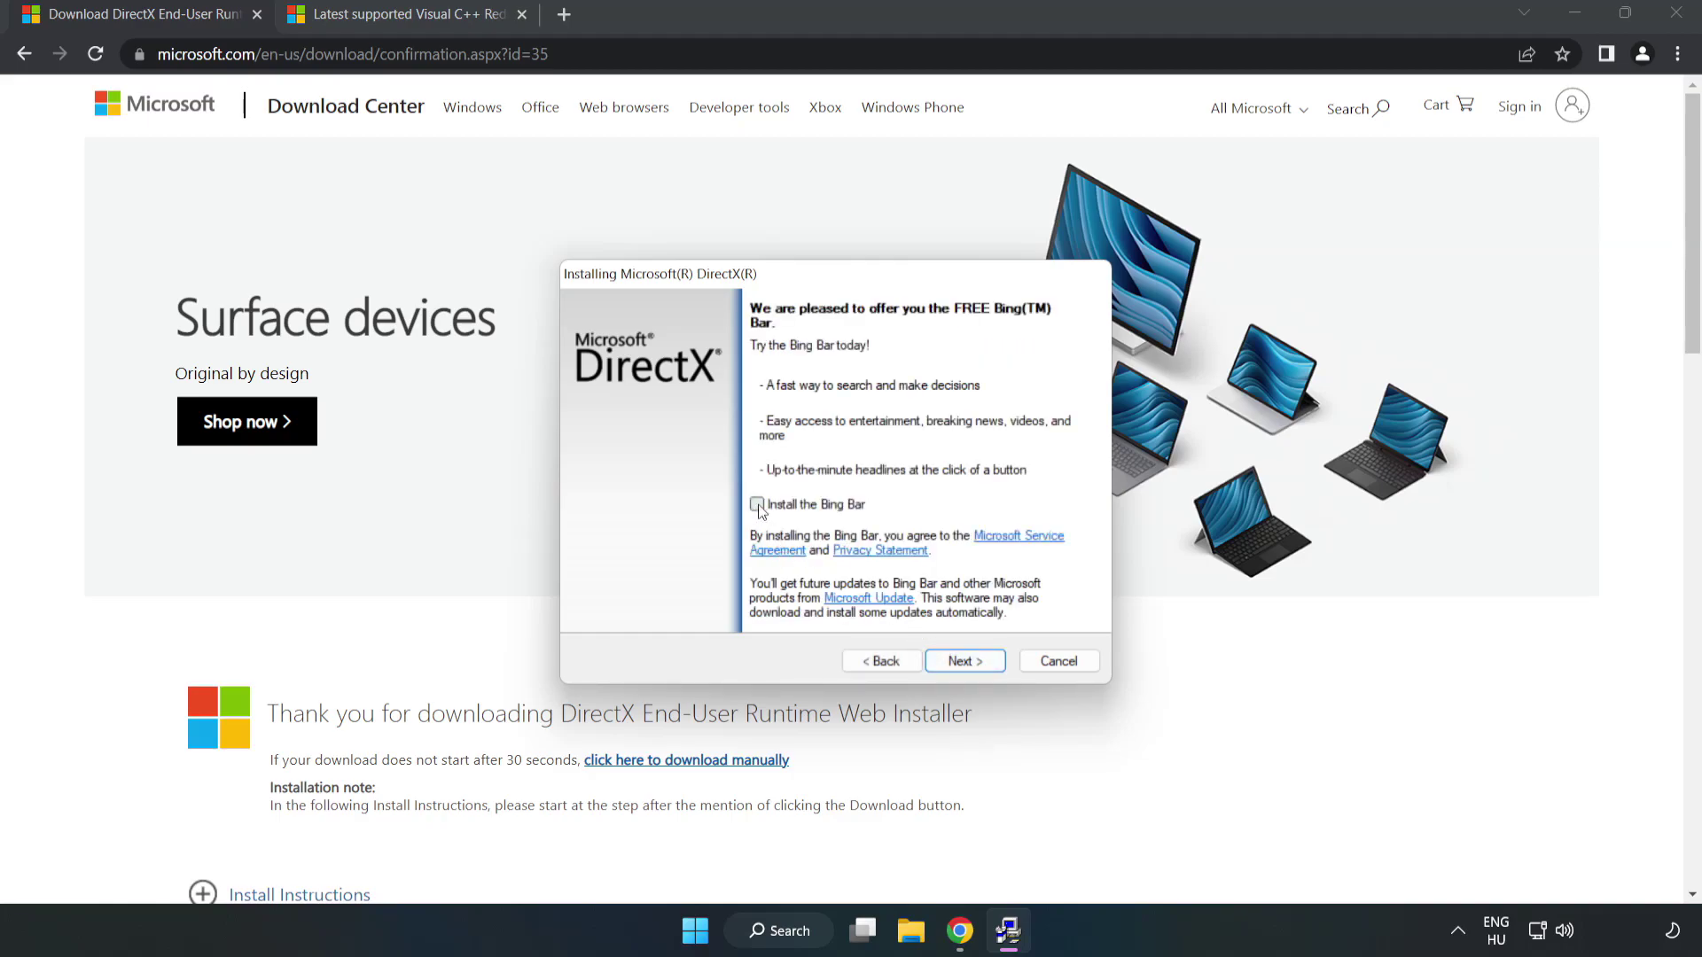
left_click(977, 662)
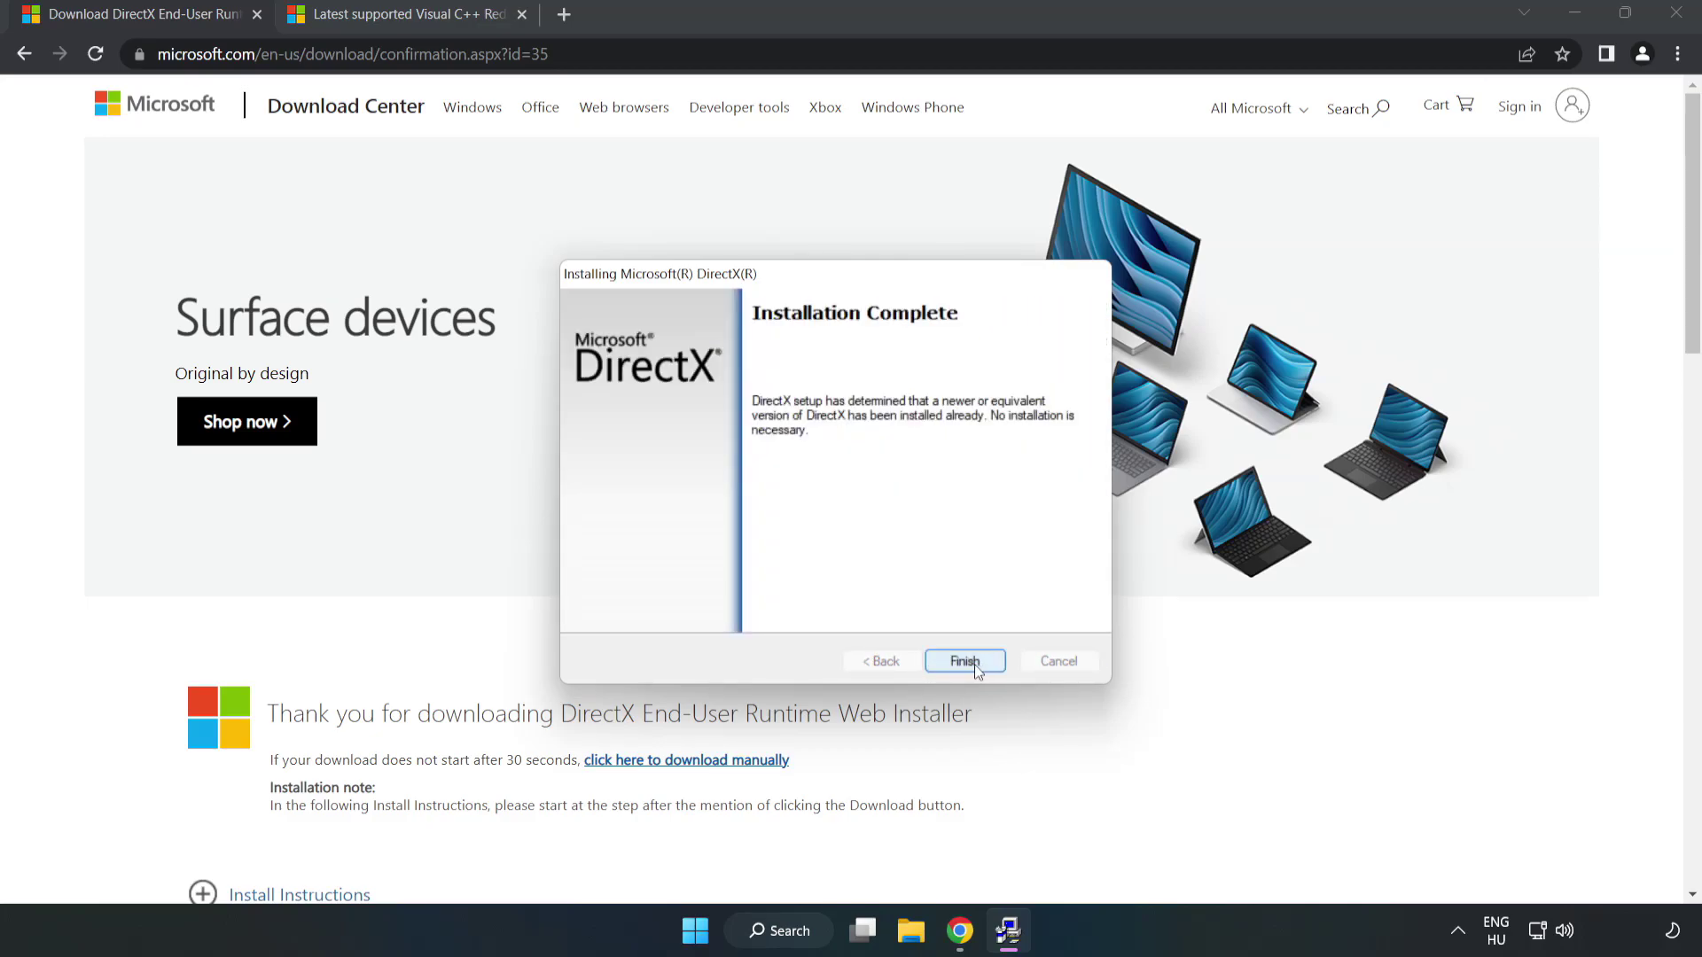
left_click(974, 665)
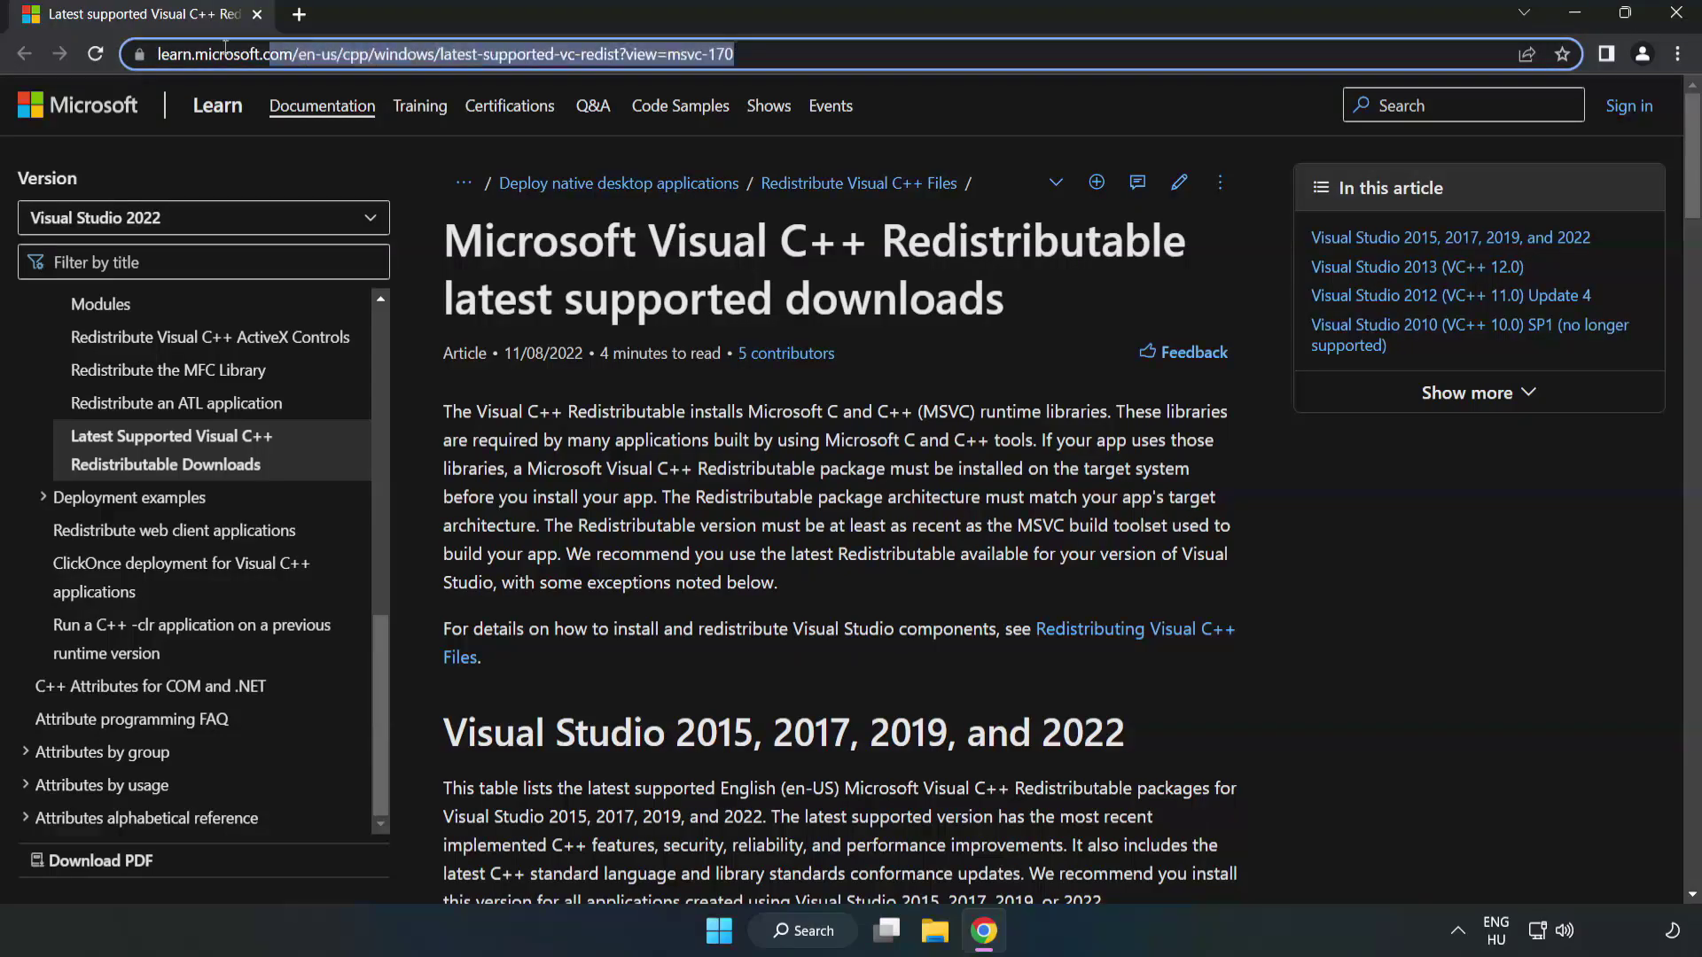
left_click(875, 55)
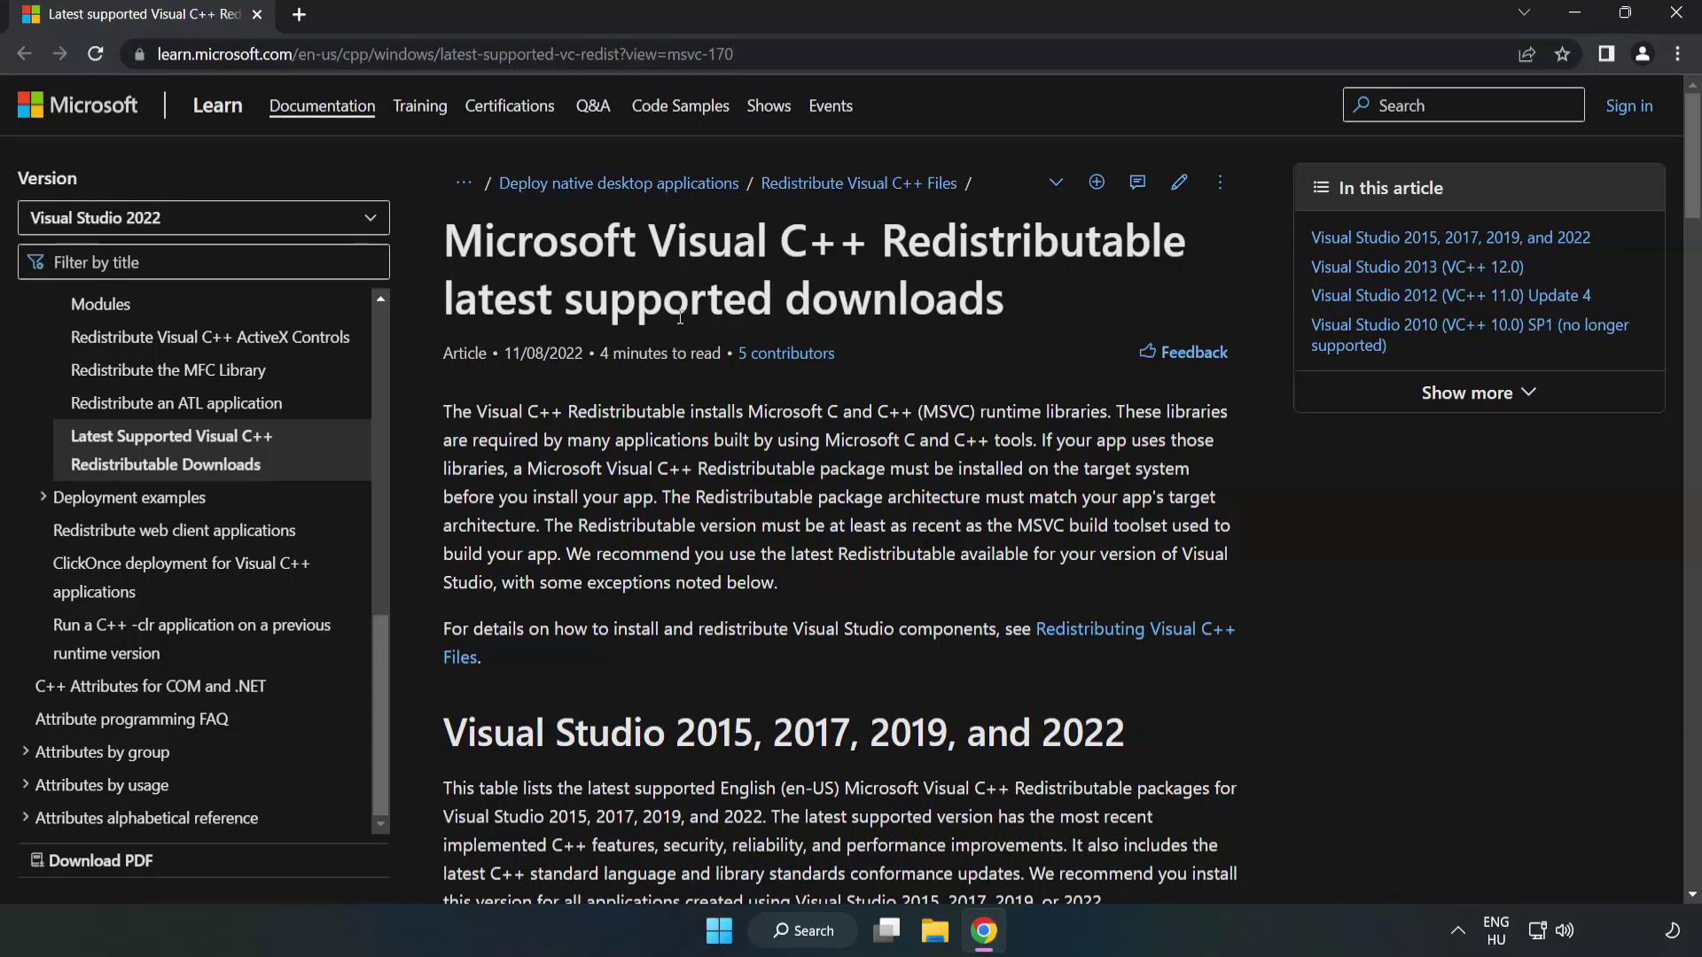
scroll(678, 317, "down", 3)
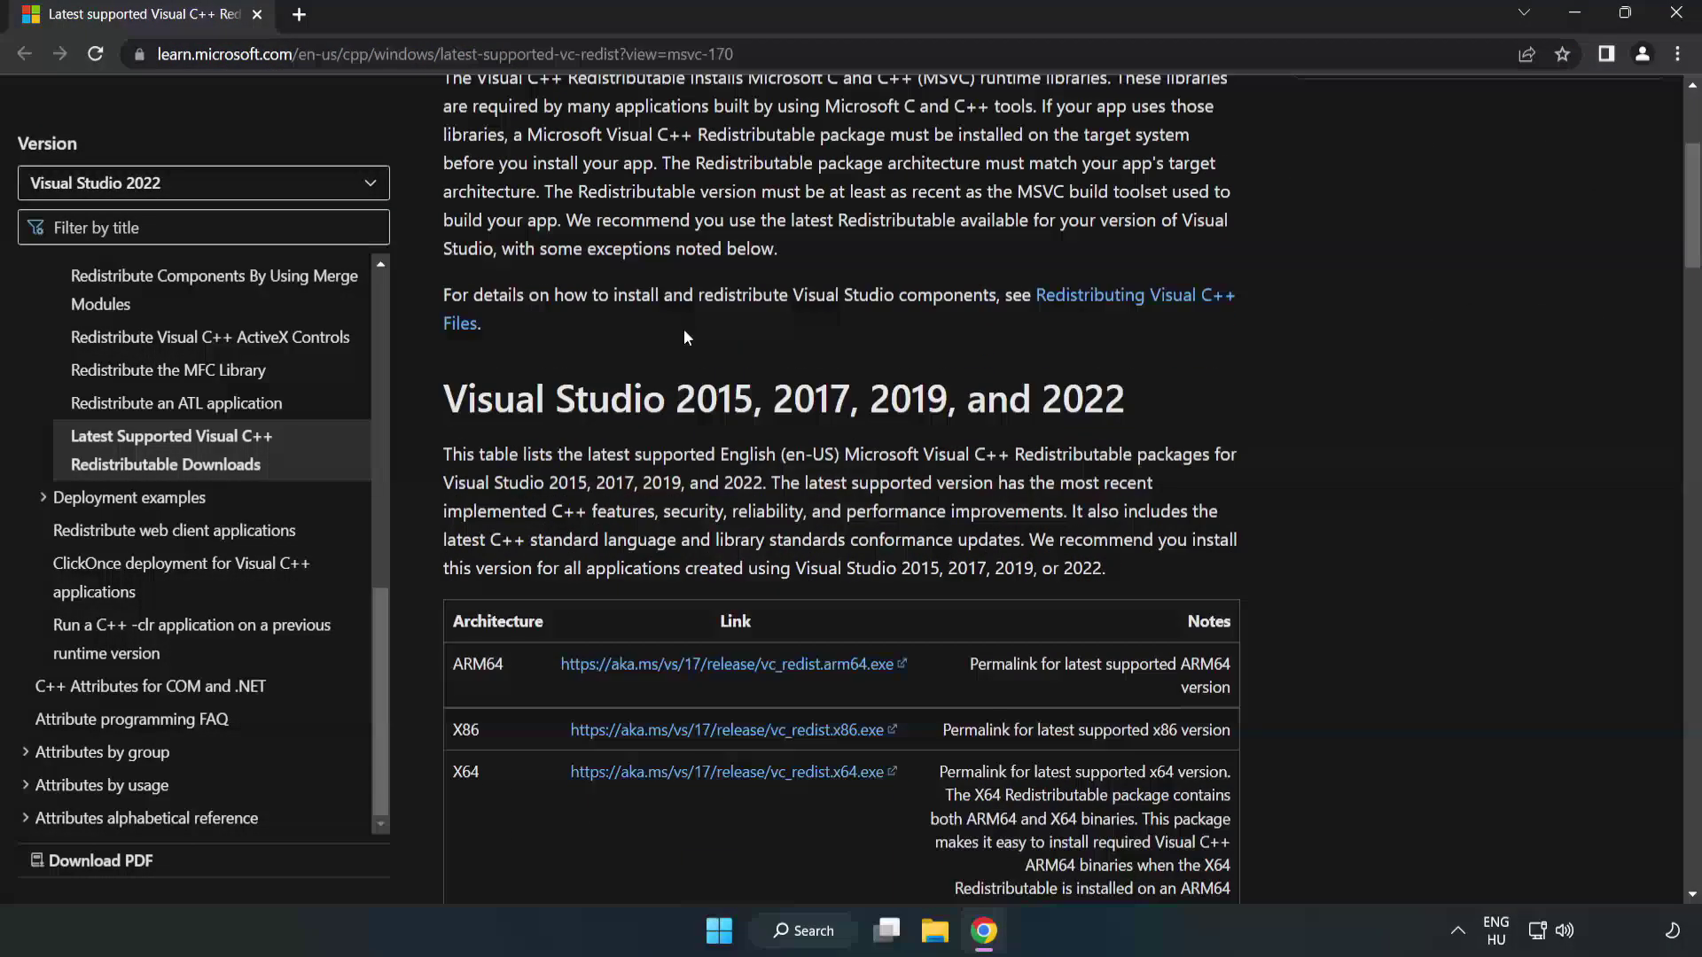
scroll(683, 336, "down", 3)
scroll(653, 349, "up", 1)
left_click_drag(441, 179, 1109, 193)
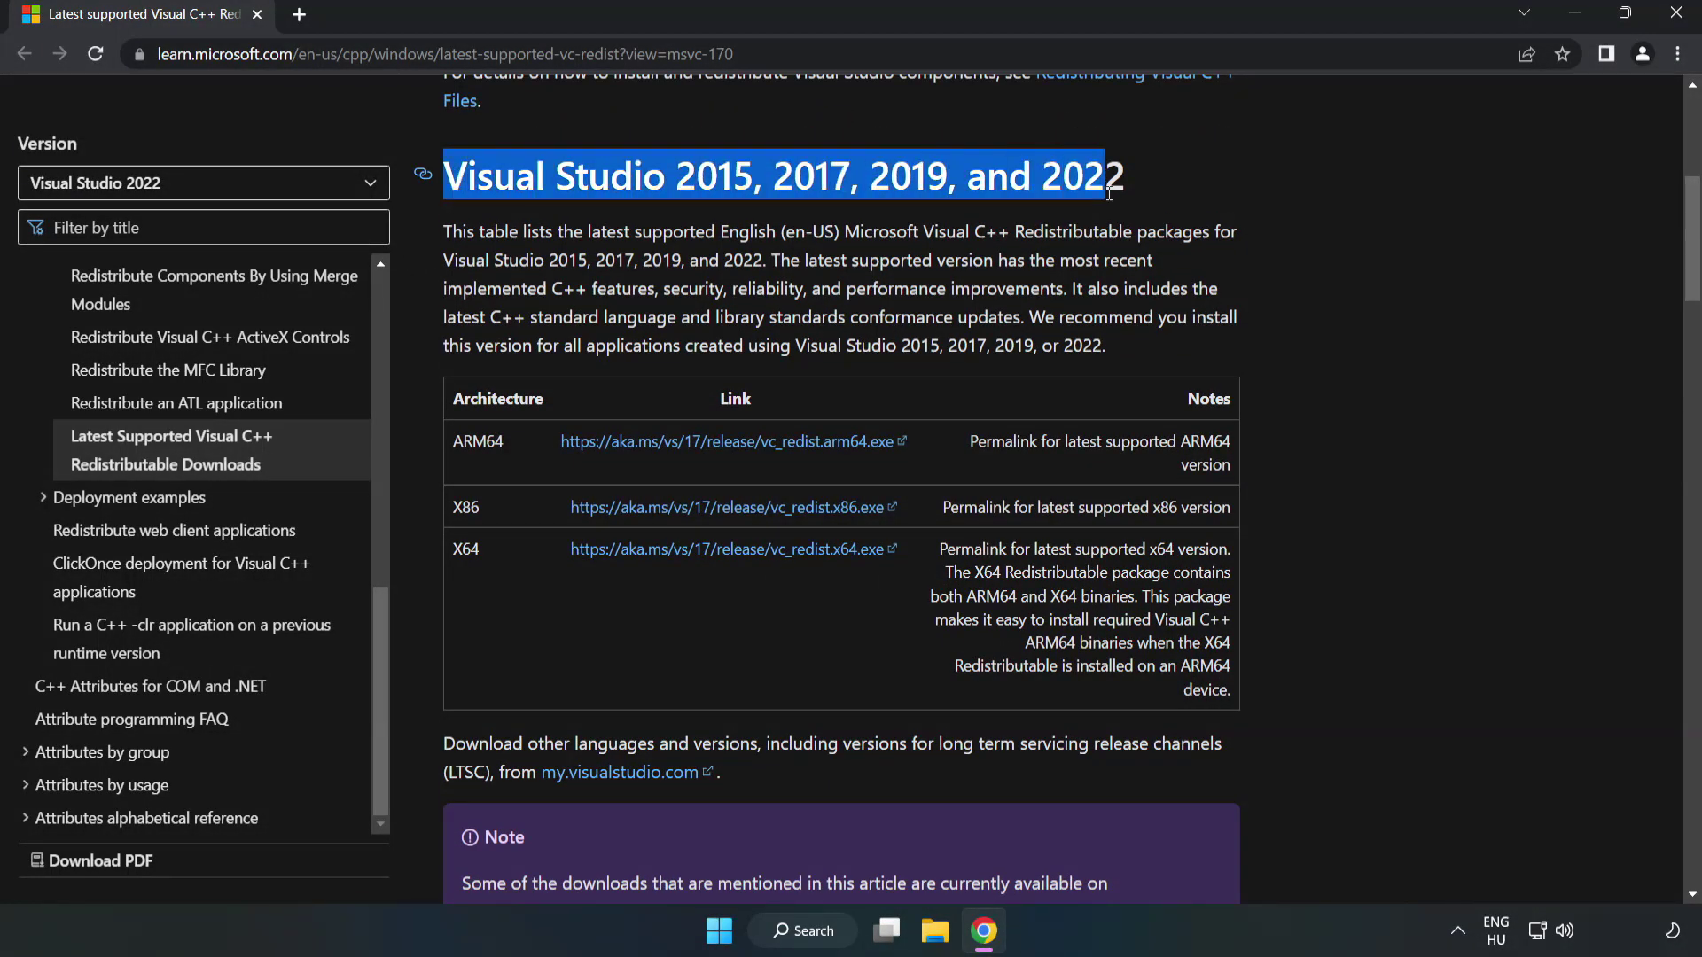
left_click(1030, 238)
left_click(685, 444)
left_click(718, 508)
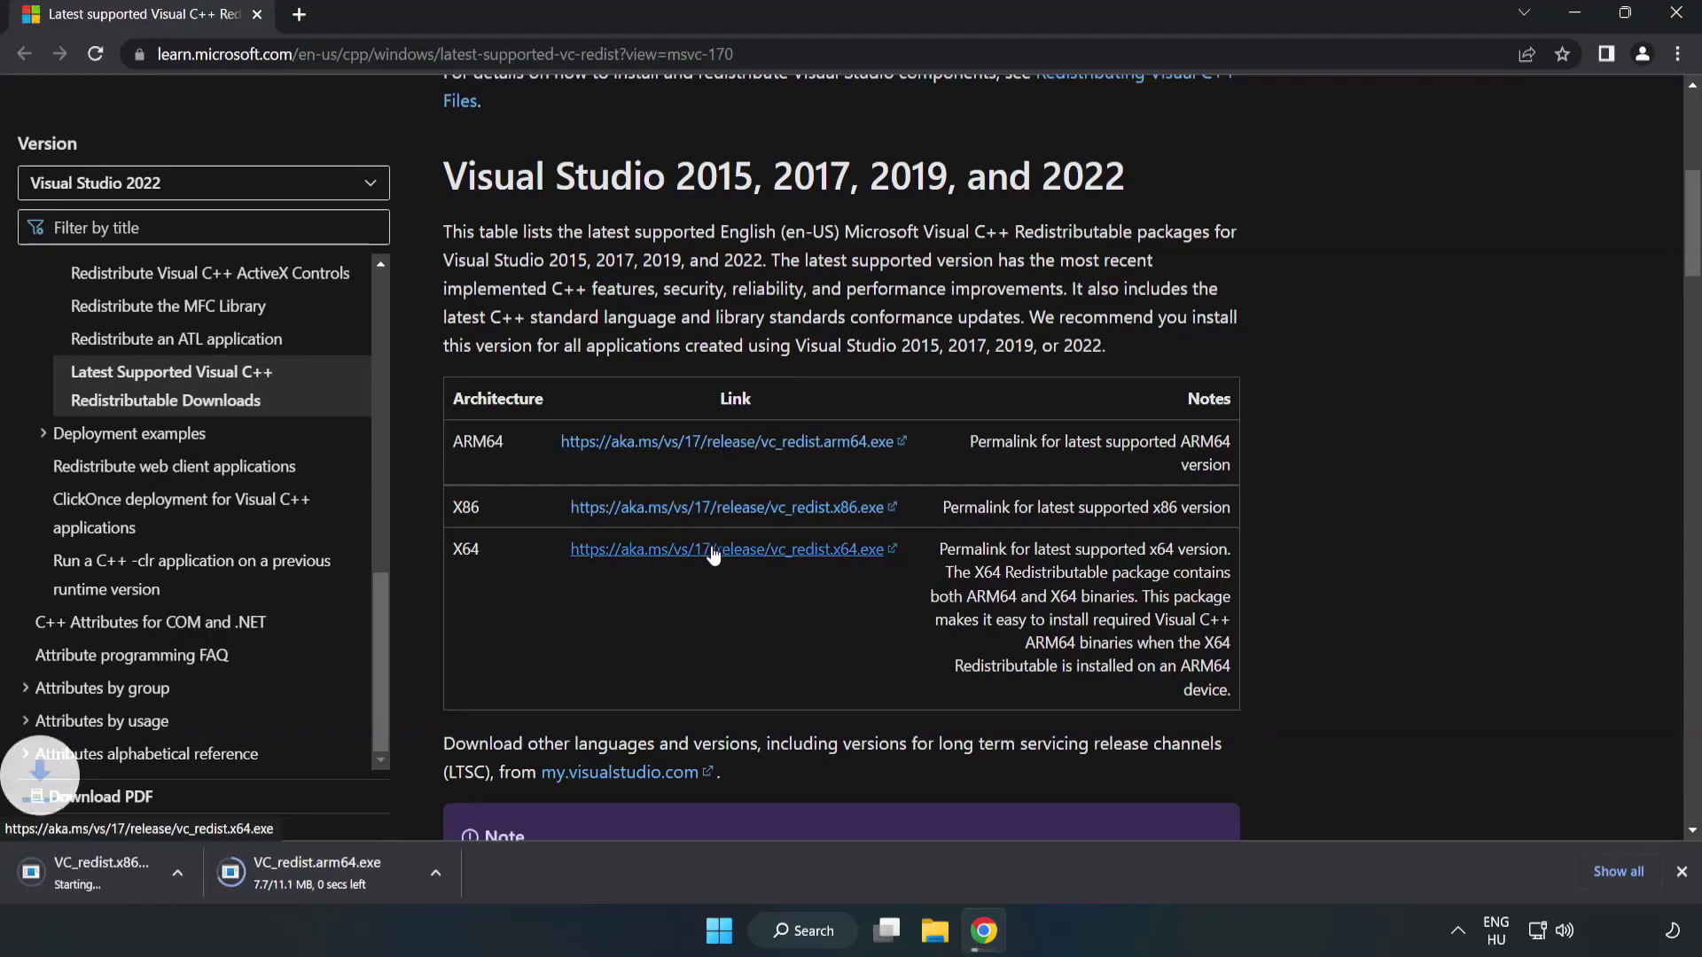
left_click(711, 549)
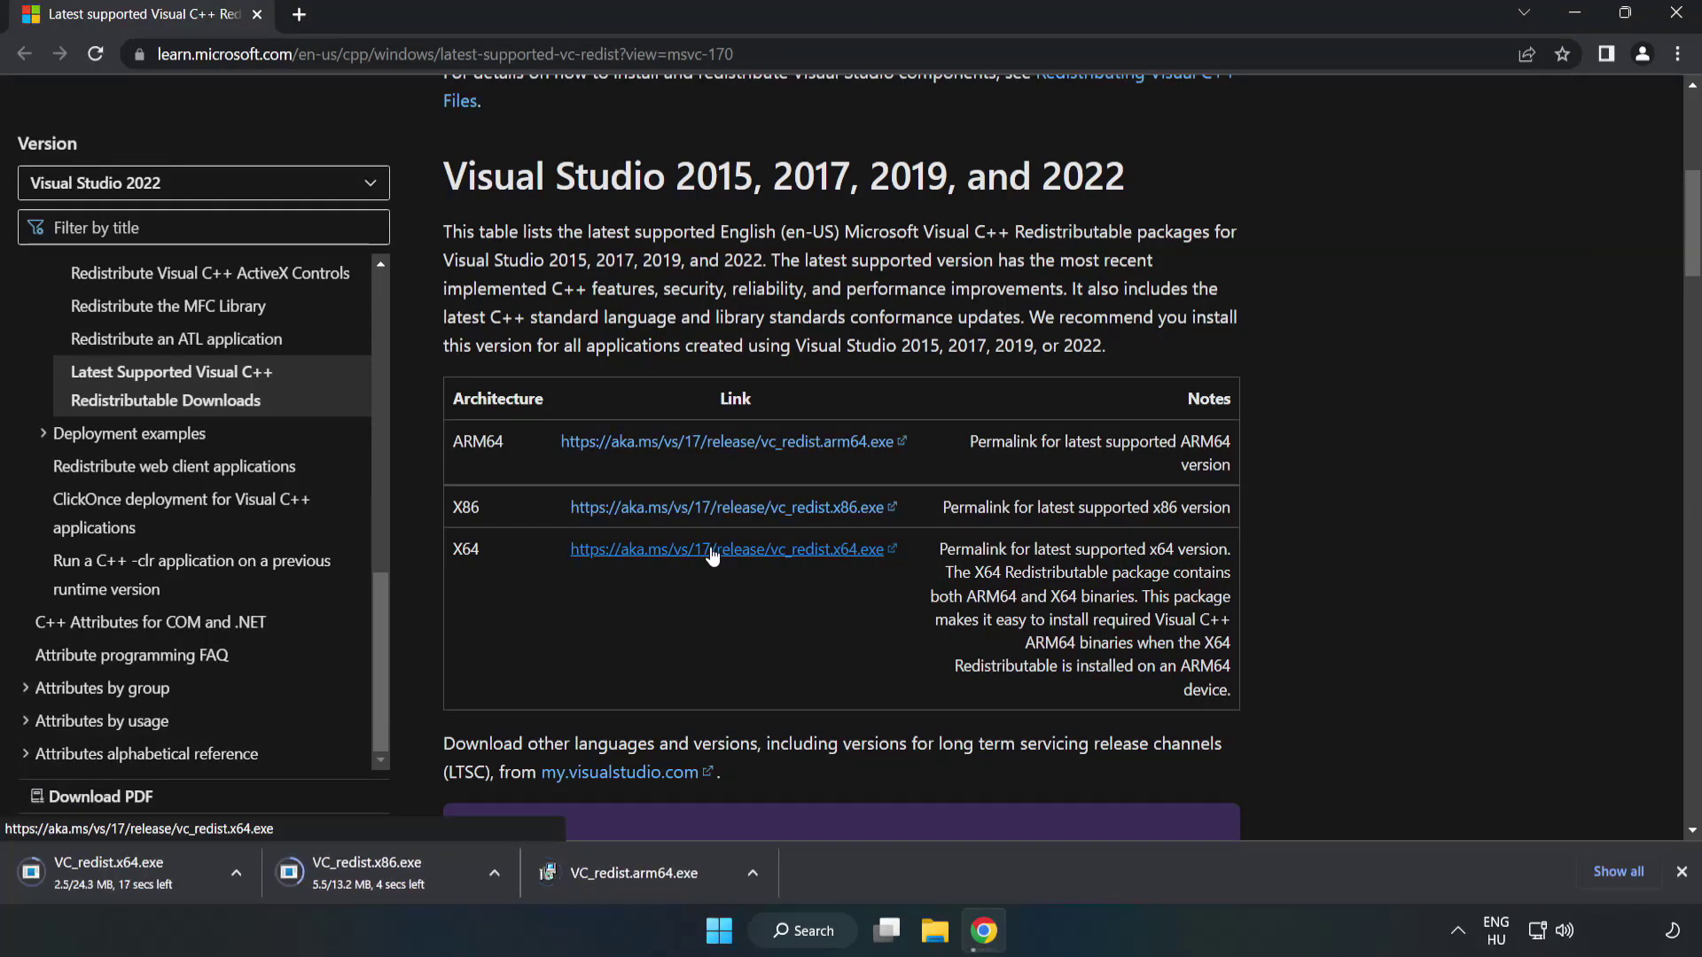
Step: Attempt installing VC_redist.arm64.exe and close its unsupported-processor Setup Failed message
left_click(649, 874)
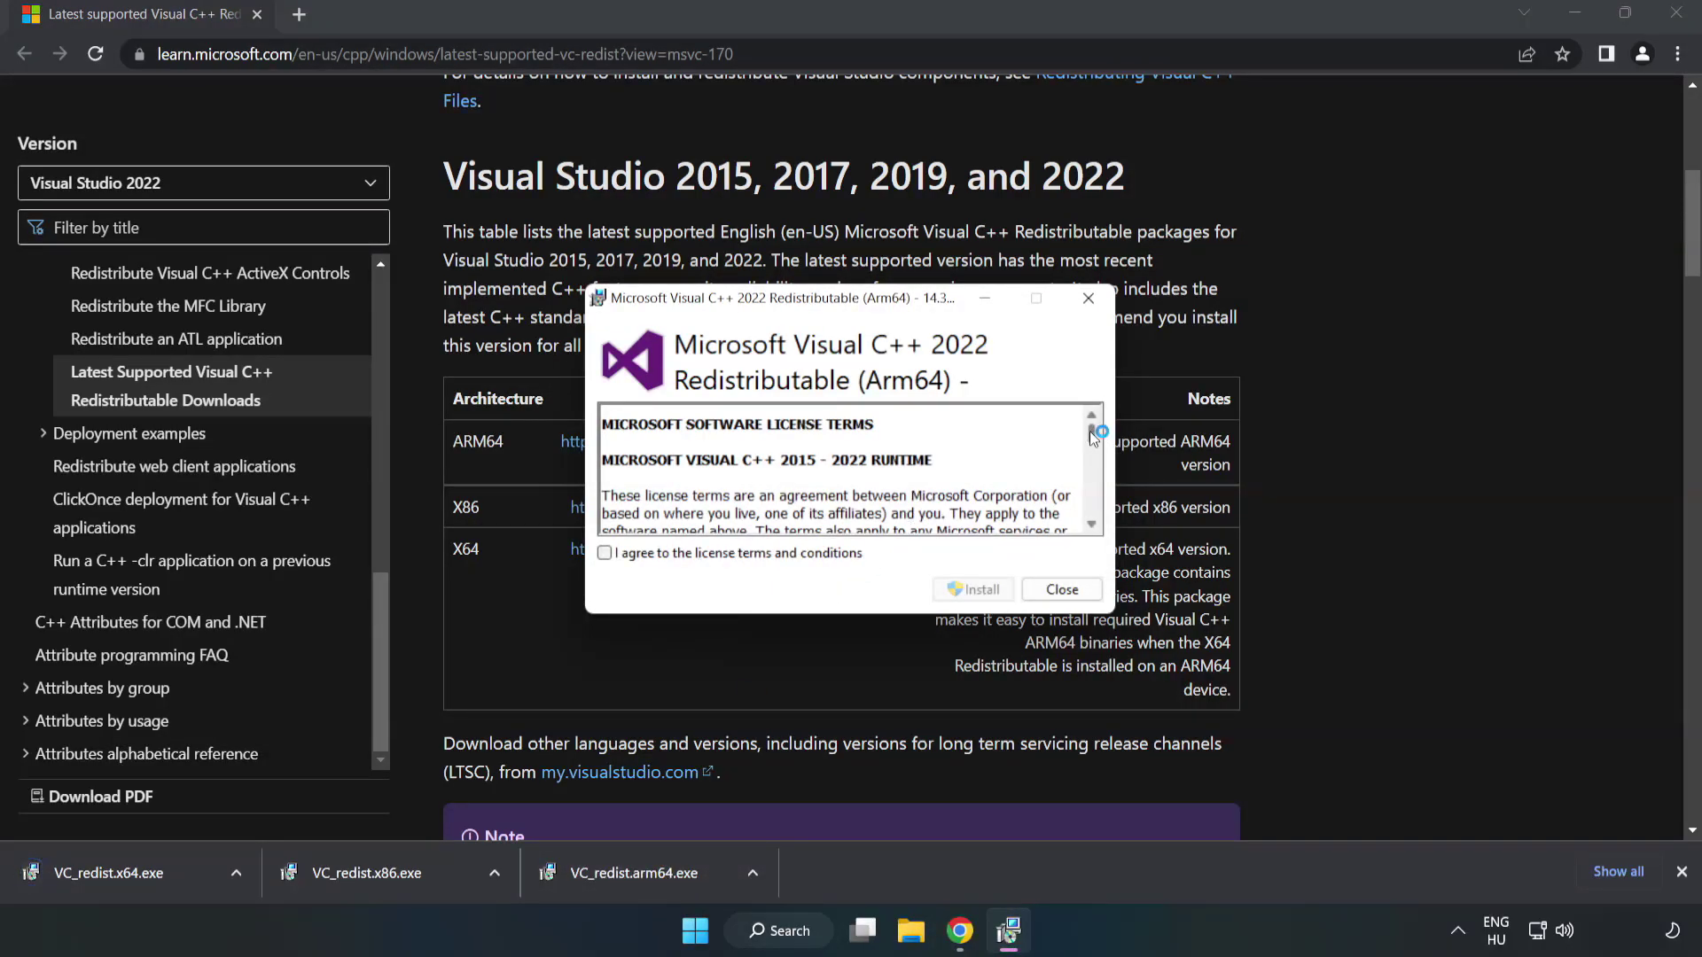
left_click_drag(1090, 431, 1092, 513)
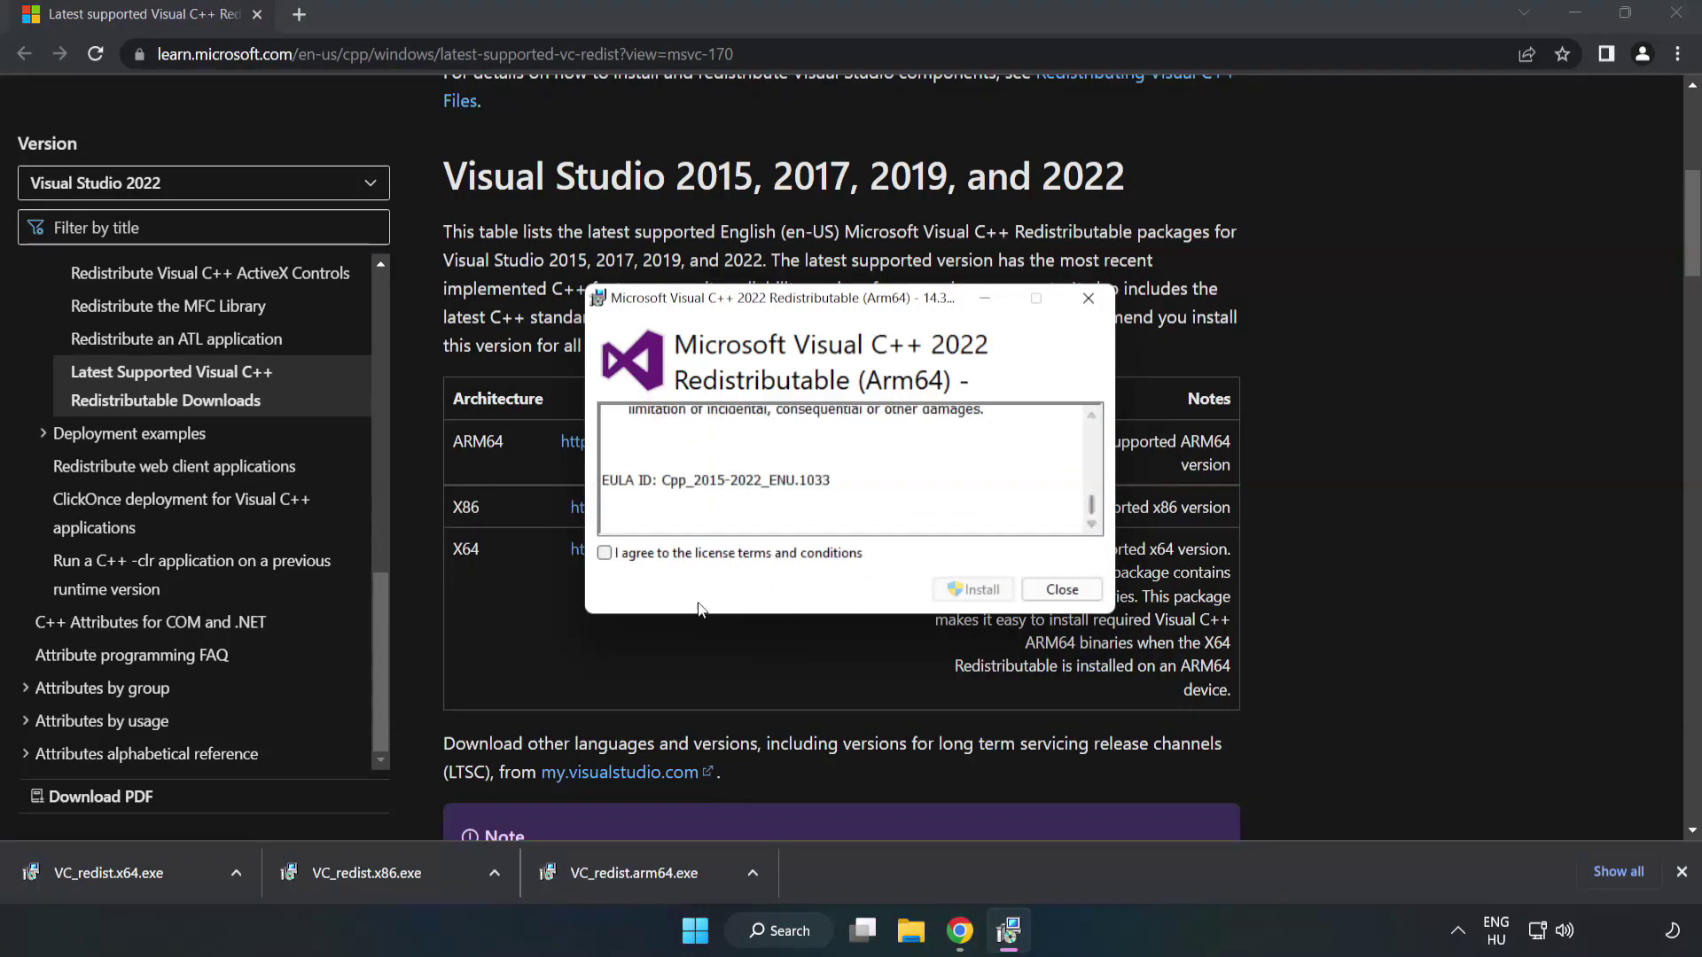
left_click(607, 555)
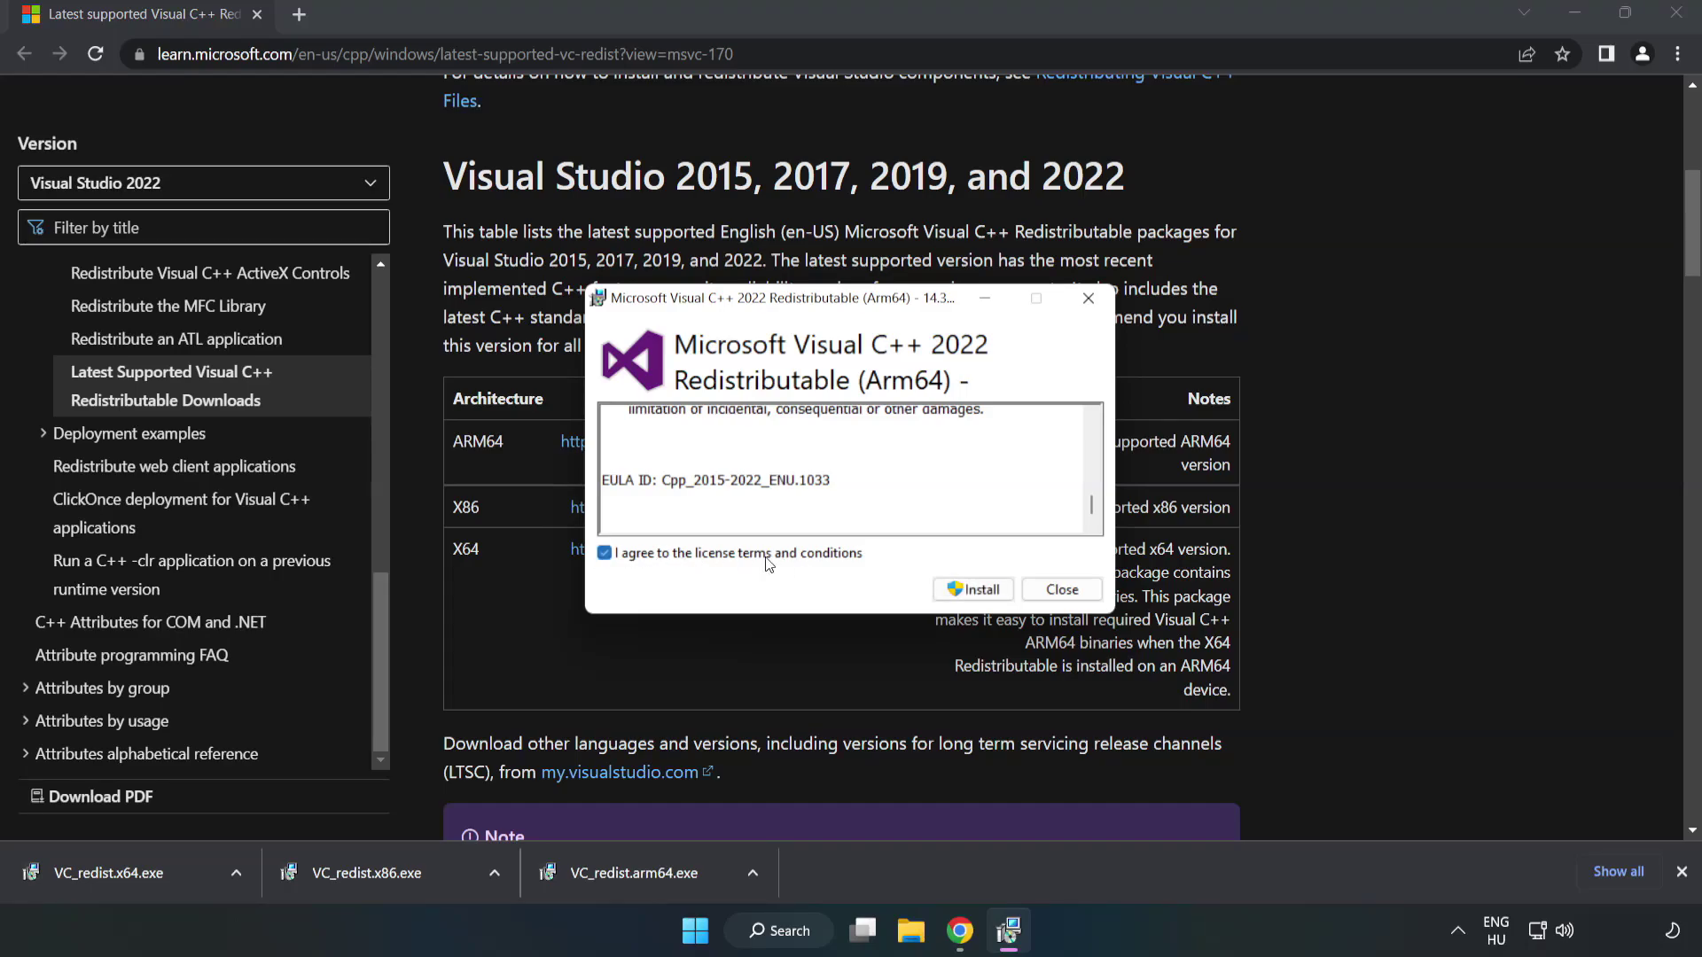
left_click(975, 589)
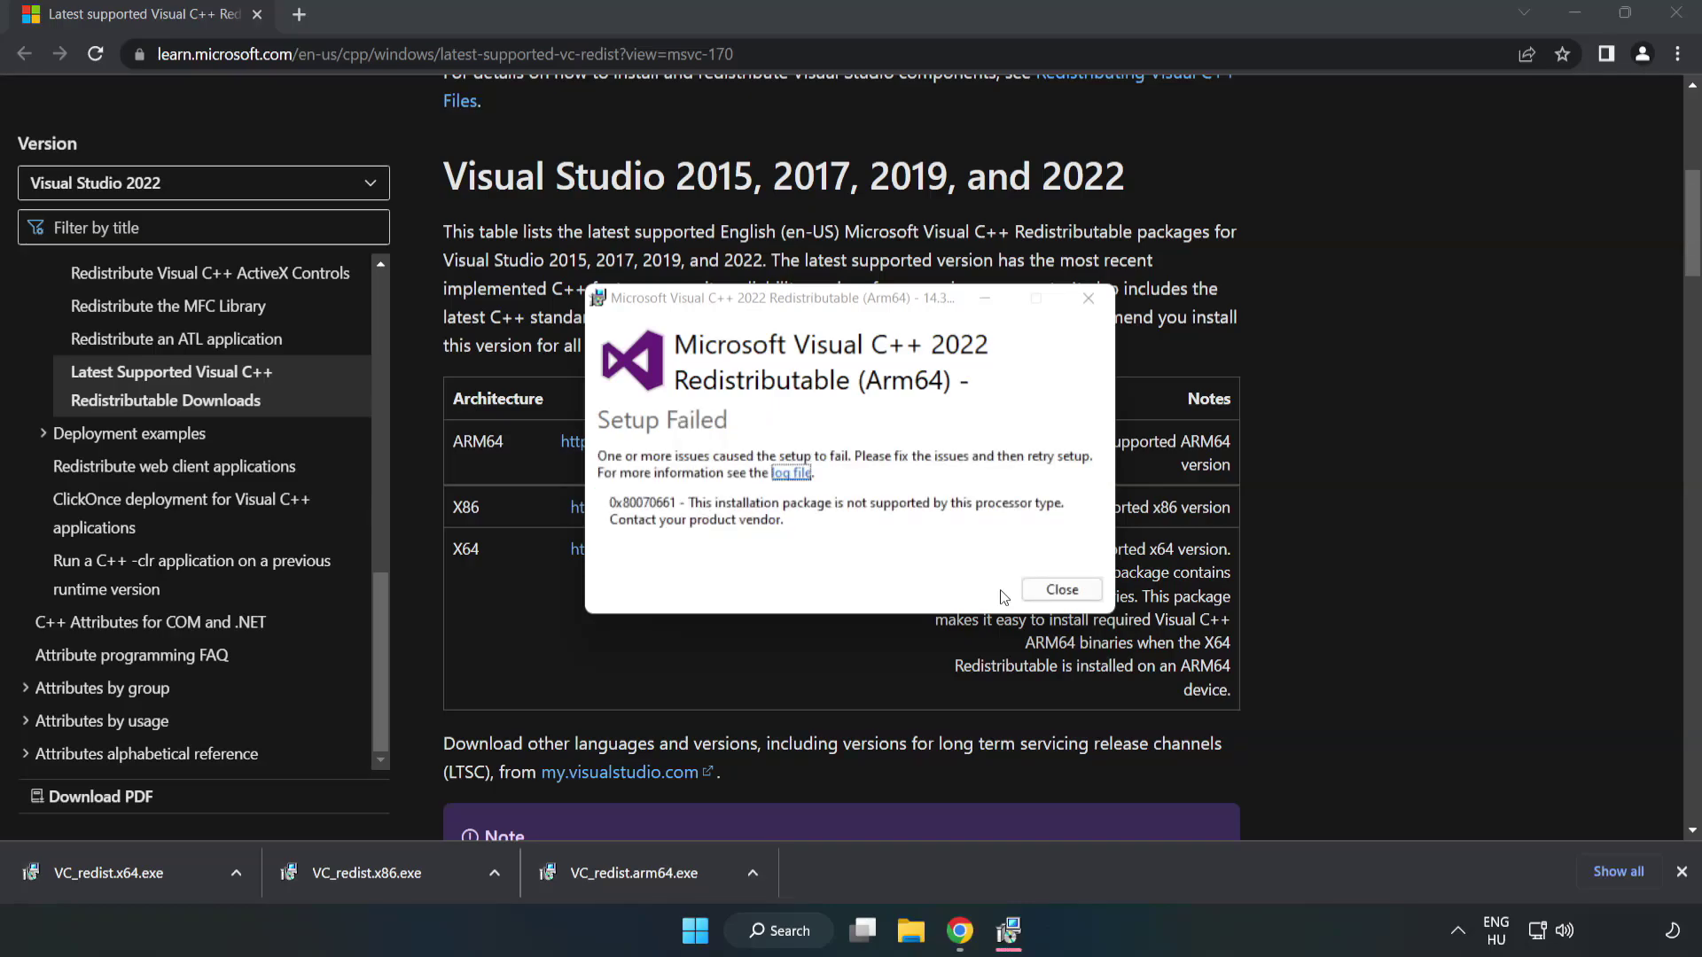
left_click(1061, 589)
left_click(377, 868)
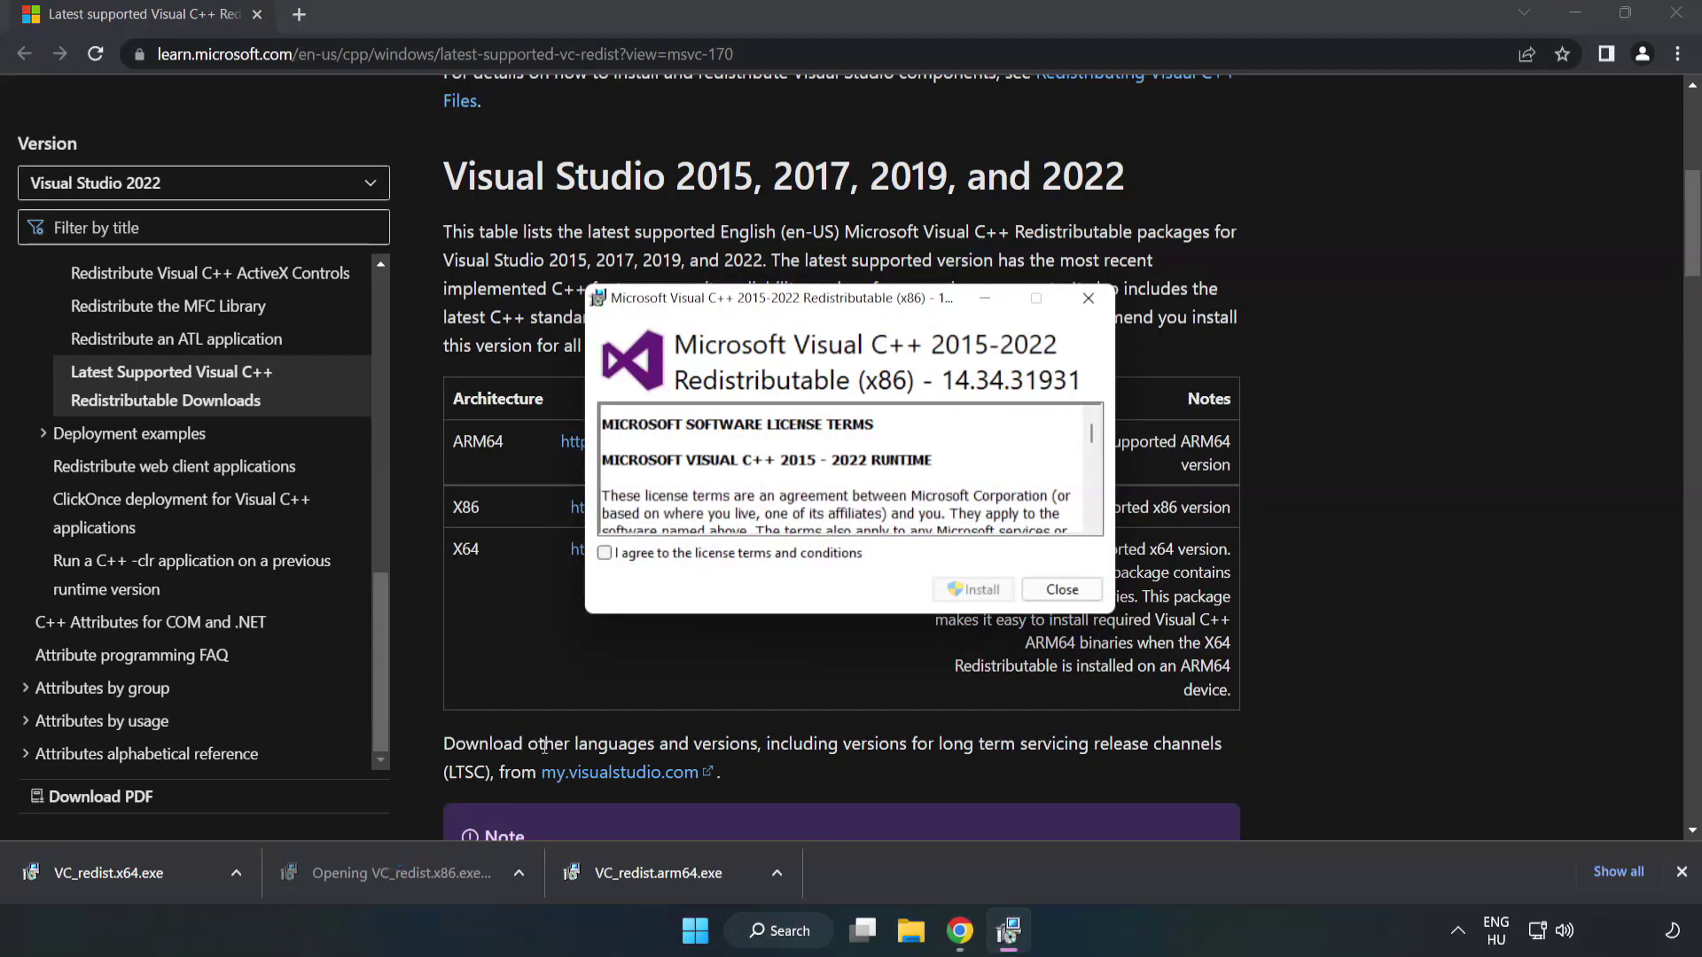
left_click_drag(1092, 434, 1092, 521)
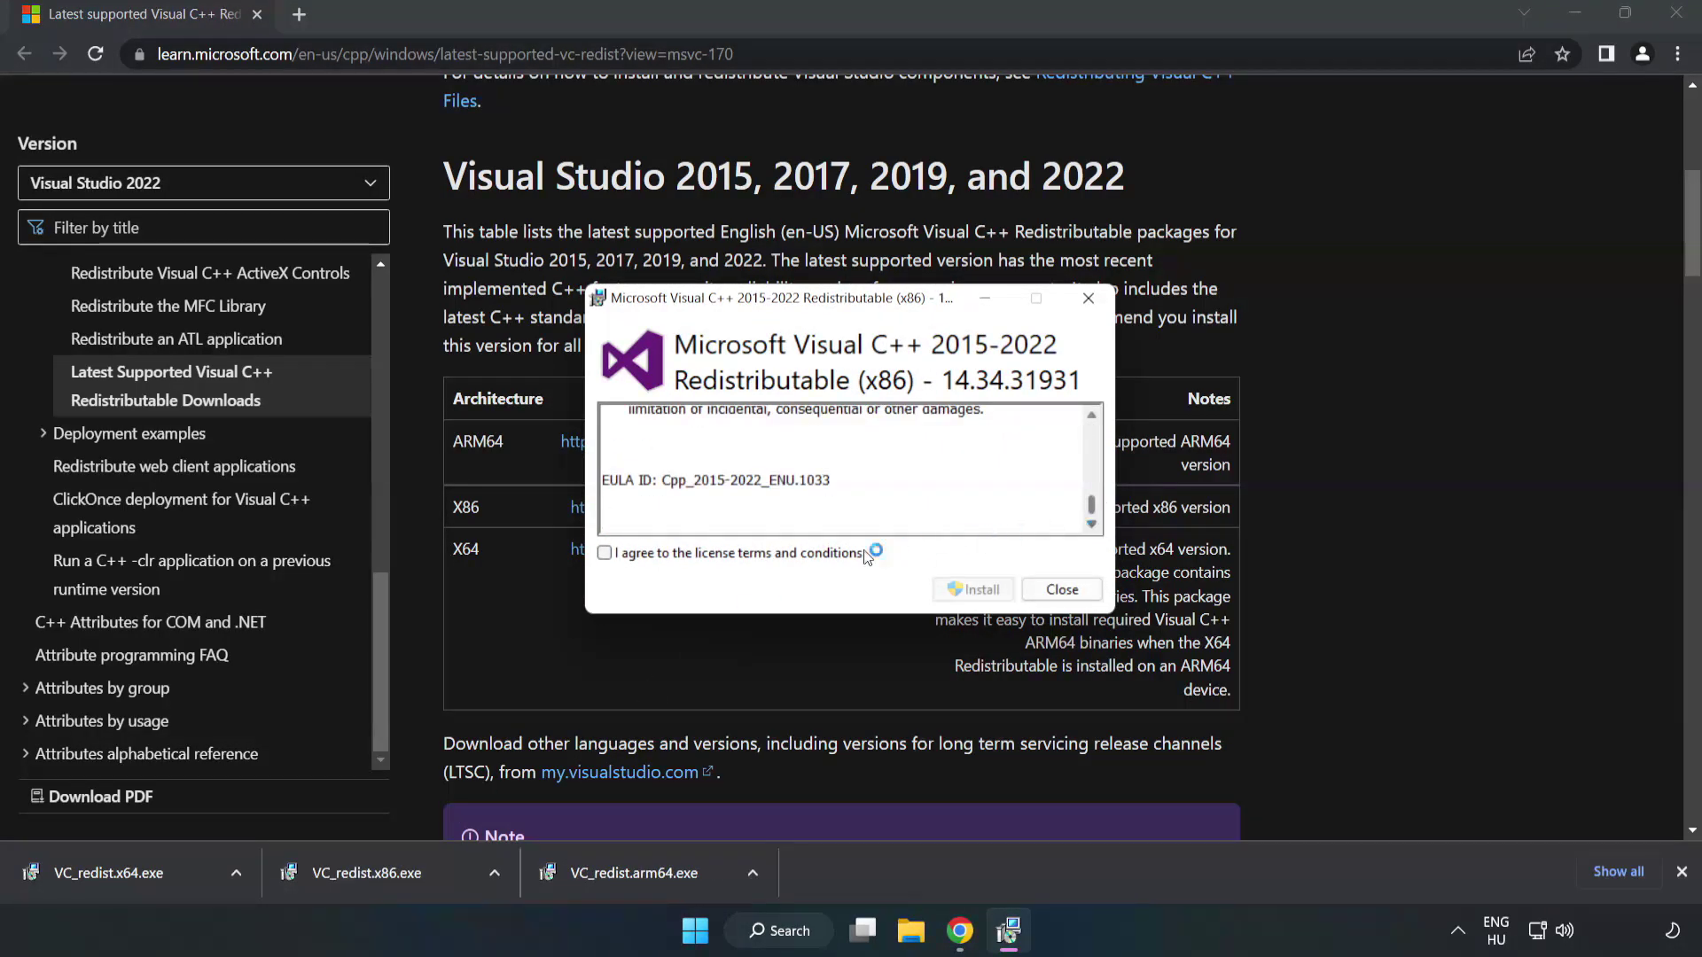
Step: Accept the license, install x86 Visual C++ Redistributable 14.34.31931, and close setup
left_click(607, 553)
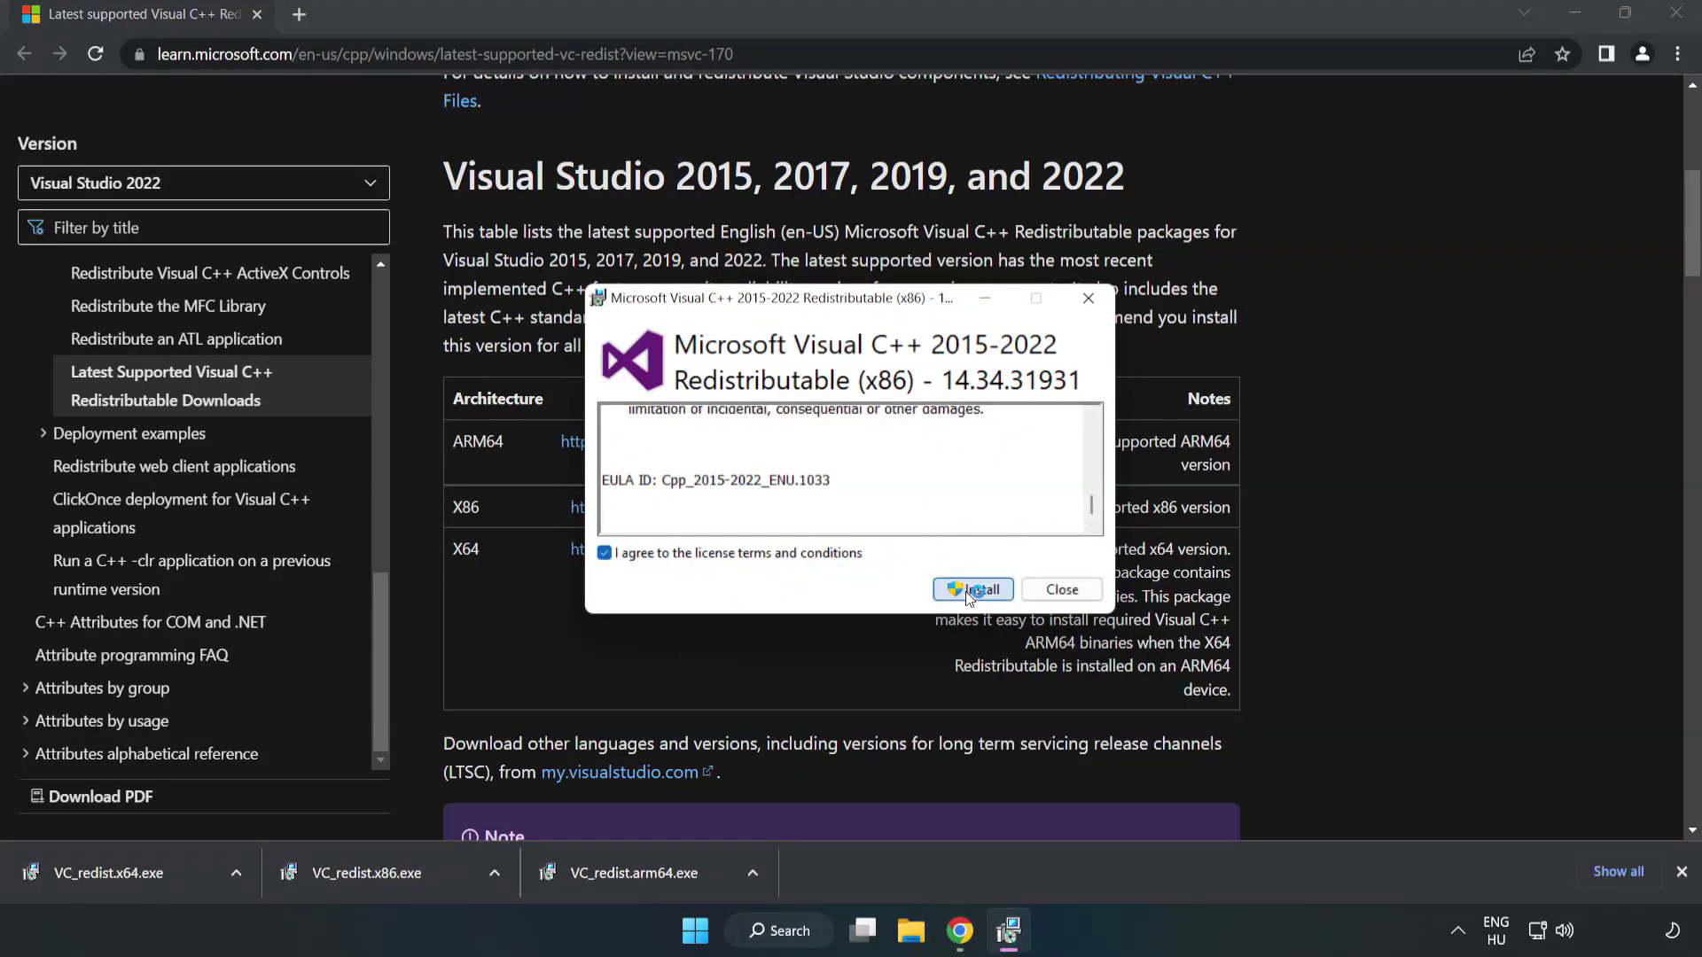
left_click(966, 592)
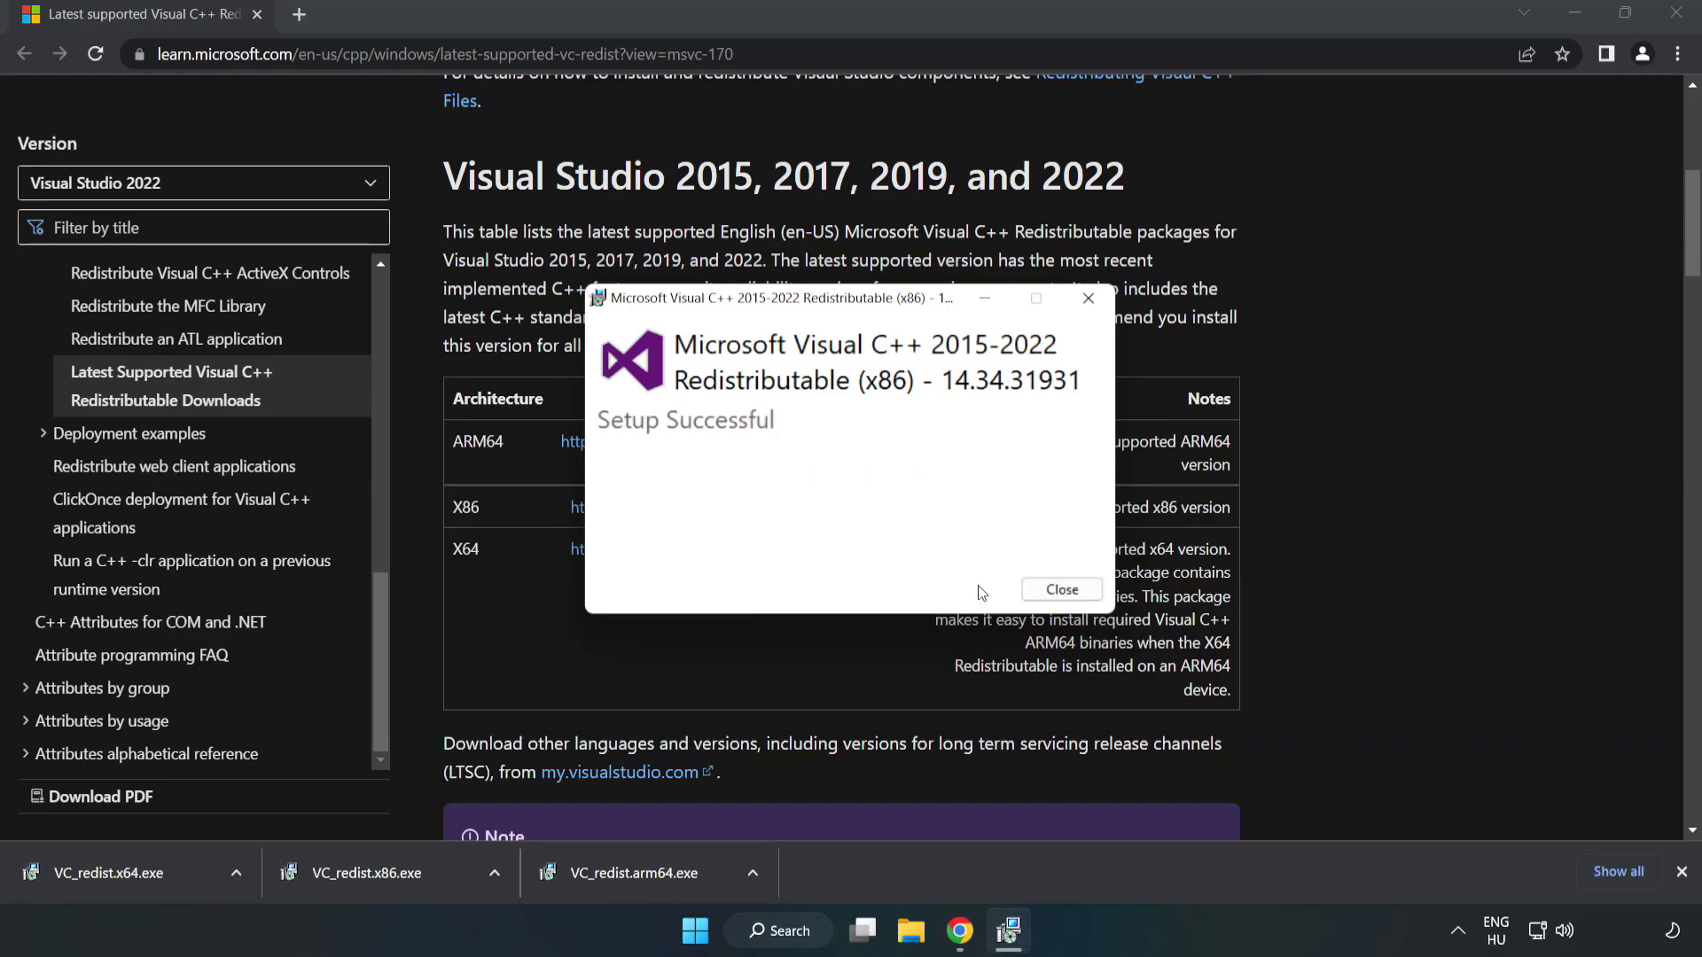
left_click(1061, 590)
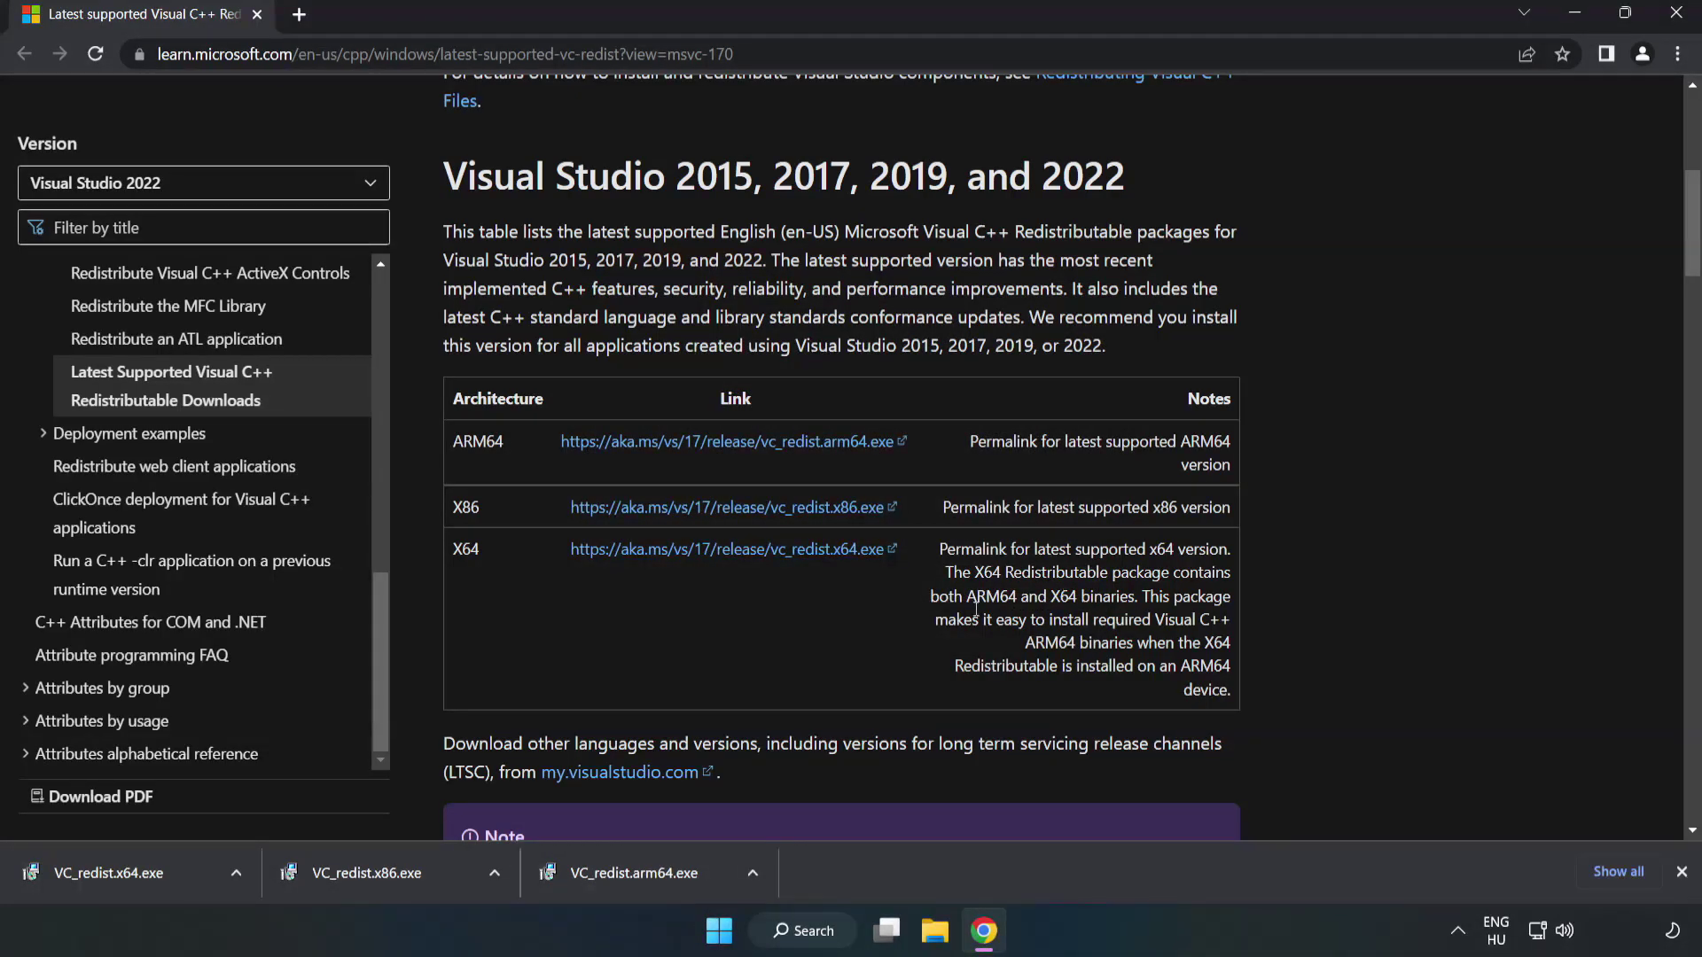
Step: Install the x64 Visual C++ 2015-2022 Redistributable from VC_redist.x64.exe, accepting the license
left_click(92, 872)
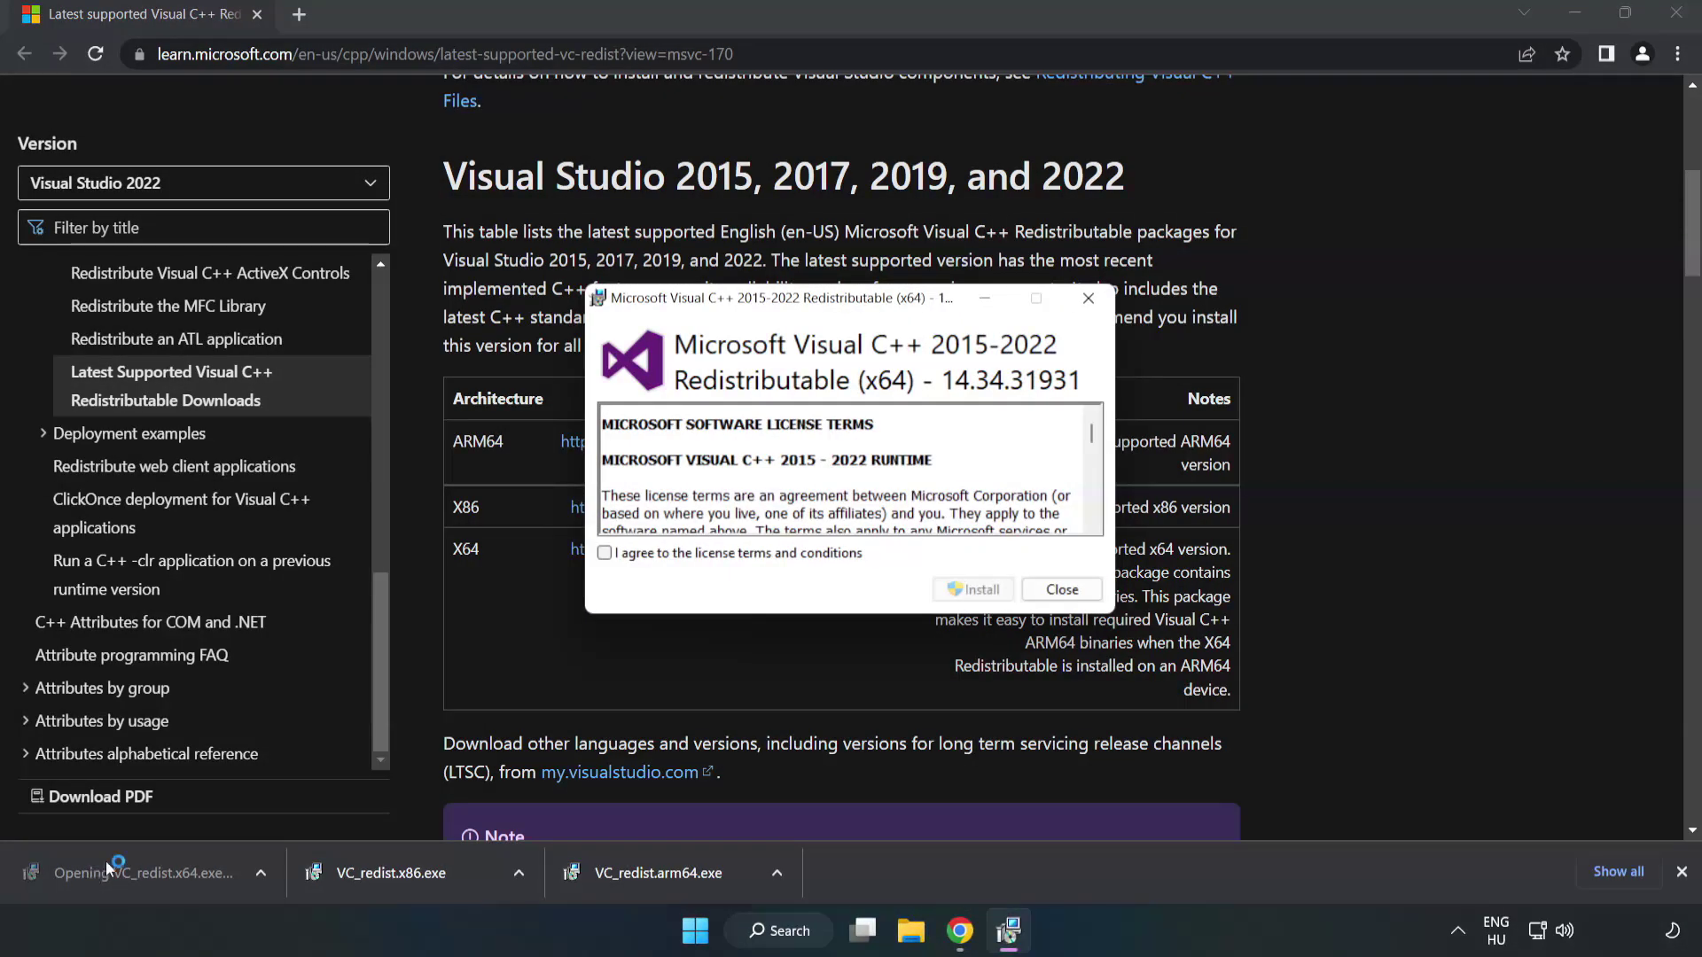
left_click_drag(1092, 438, 1095, 515)
left_click(605, 553)
left_click(966, 587)
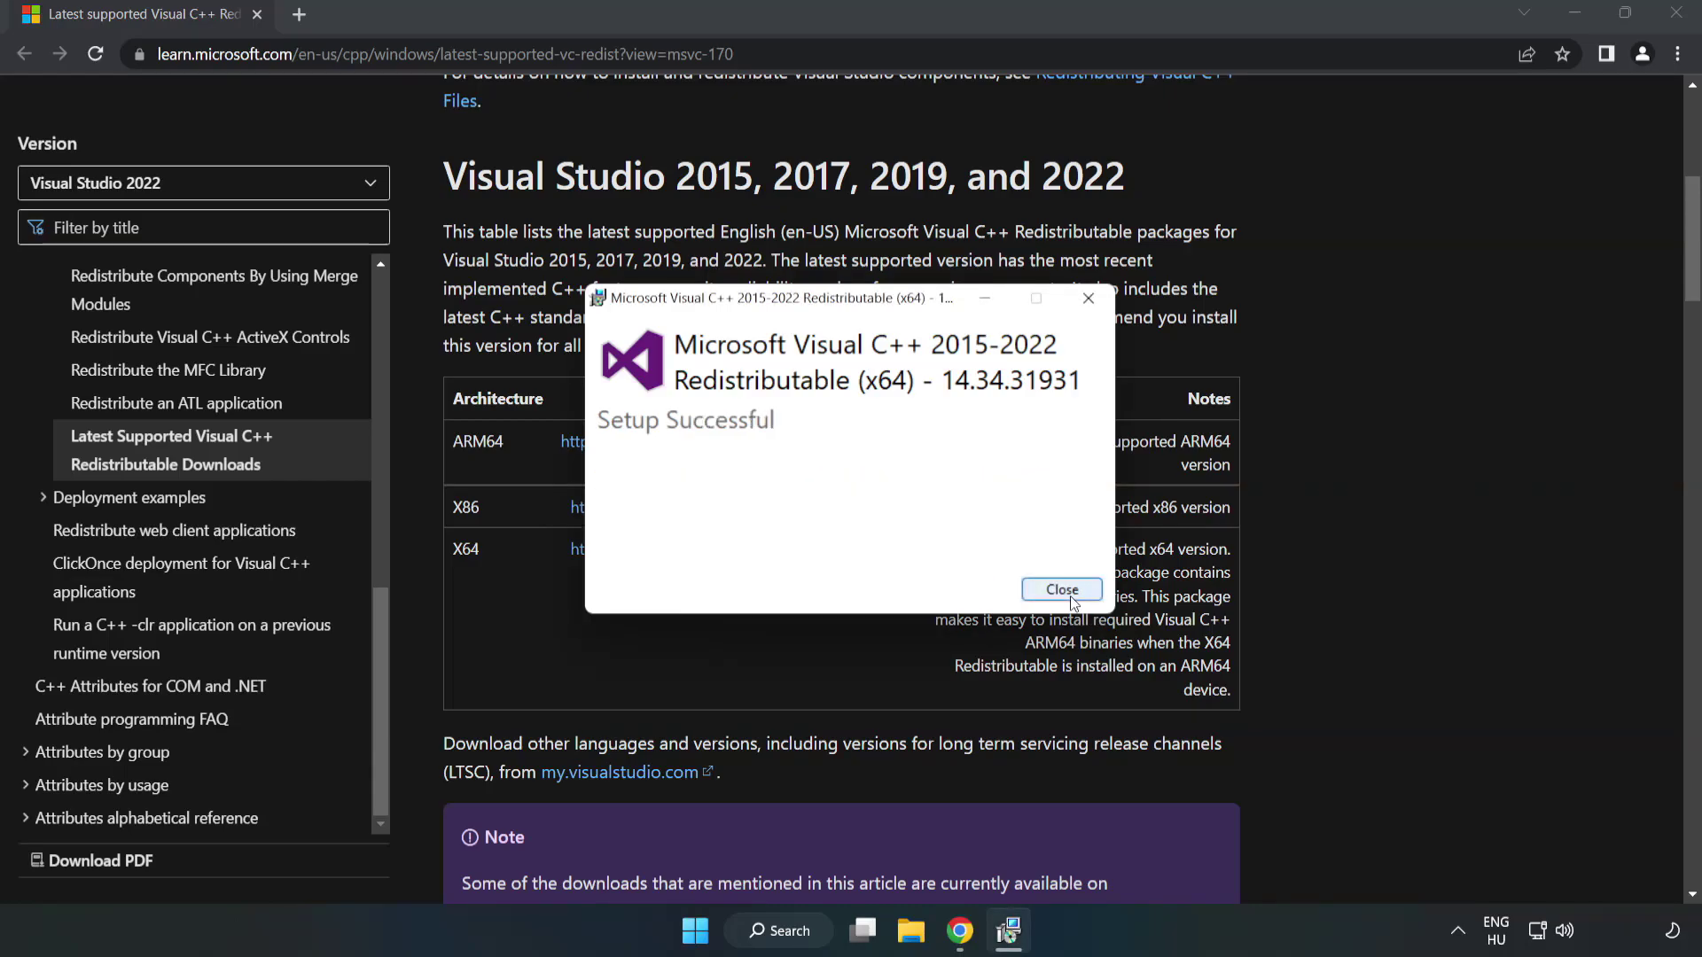
left_click(1072, 596)
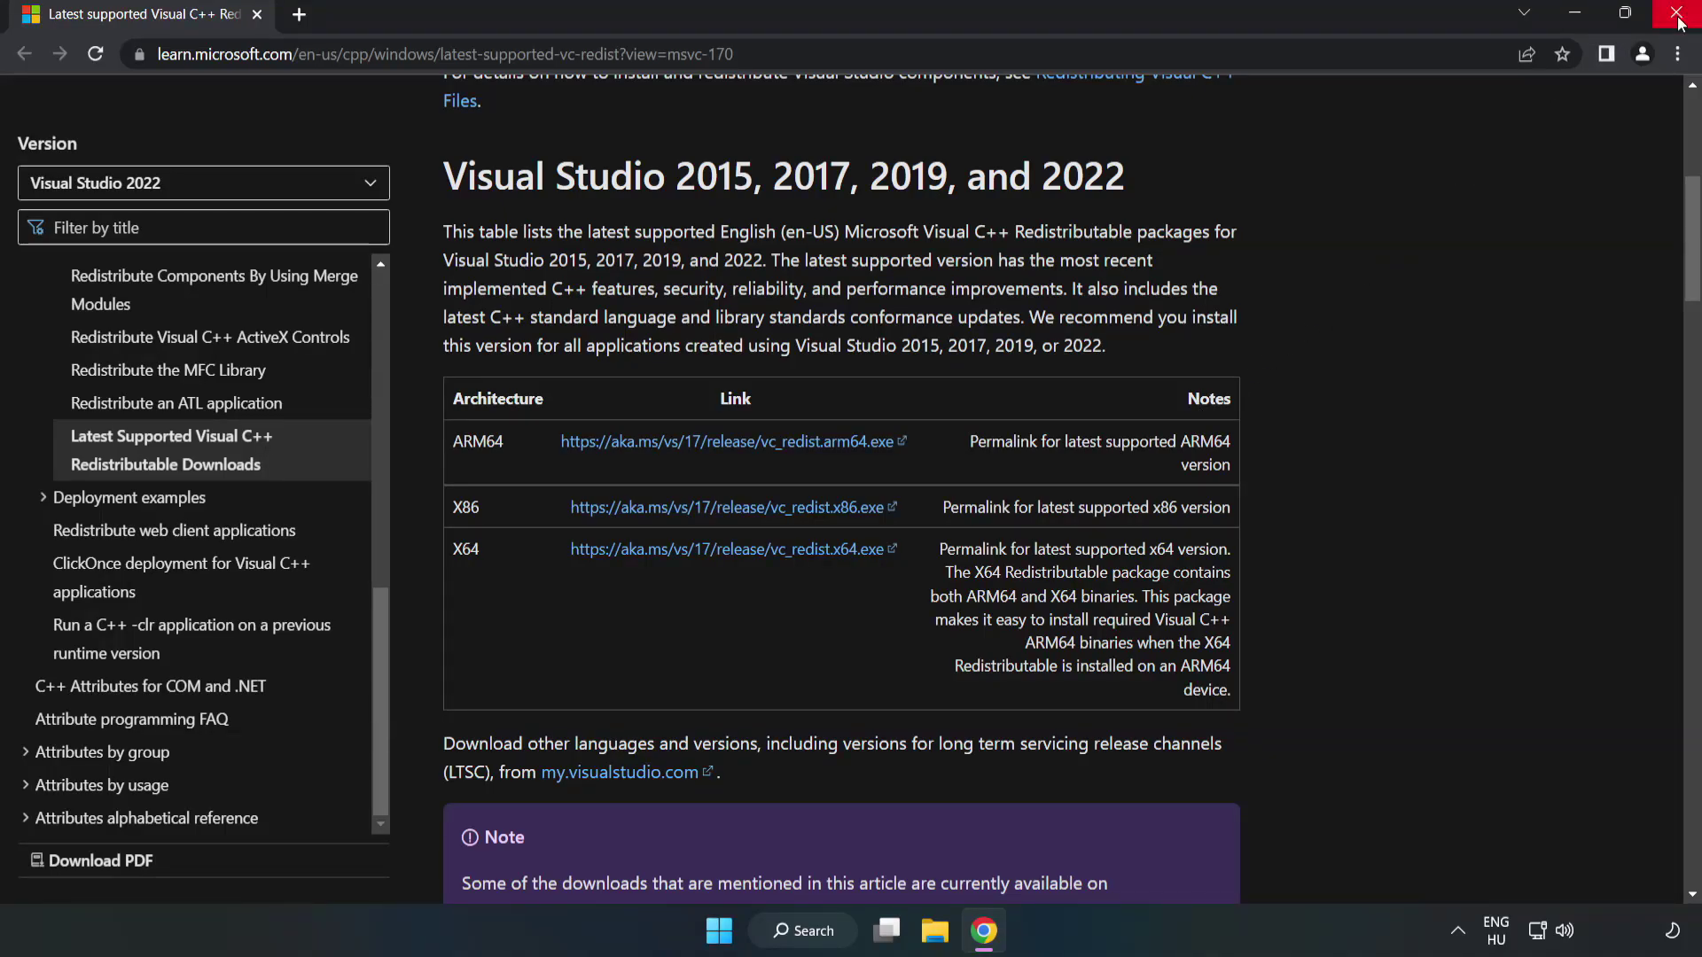
Step: Close Chrome and find Command Prompt via a 'cmd' search, showing its run-as-administrator option
left_click(1679, 21)
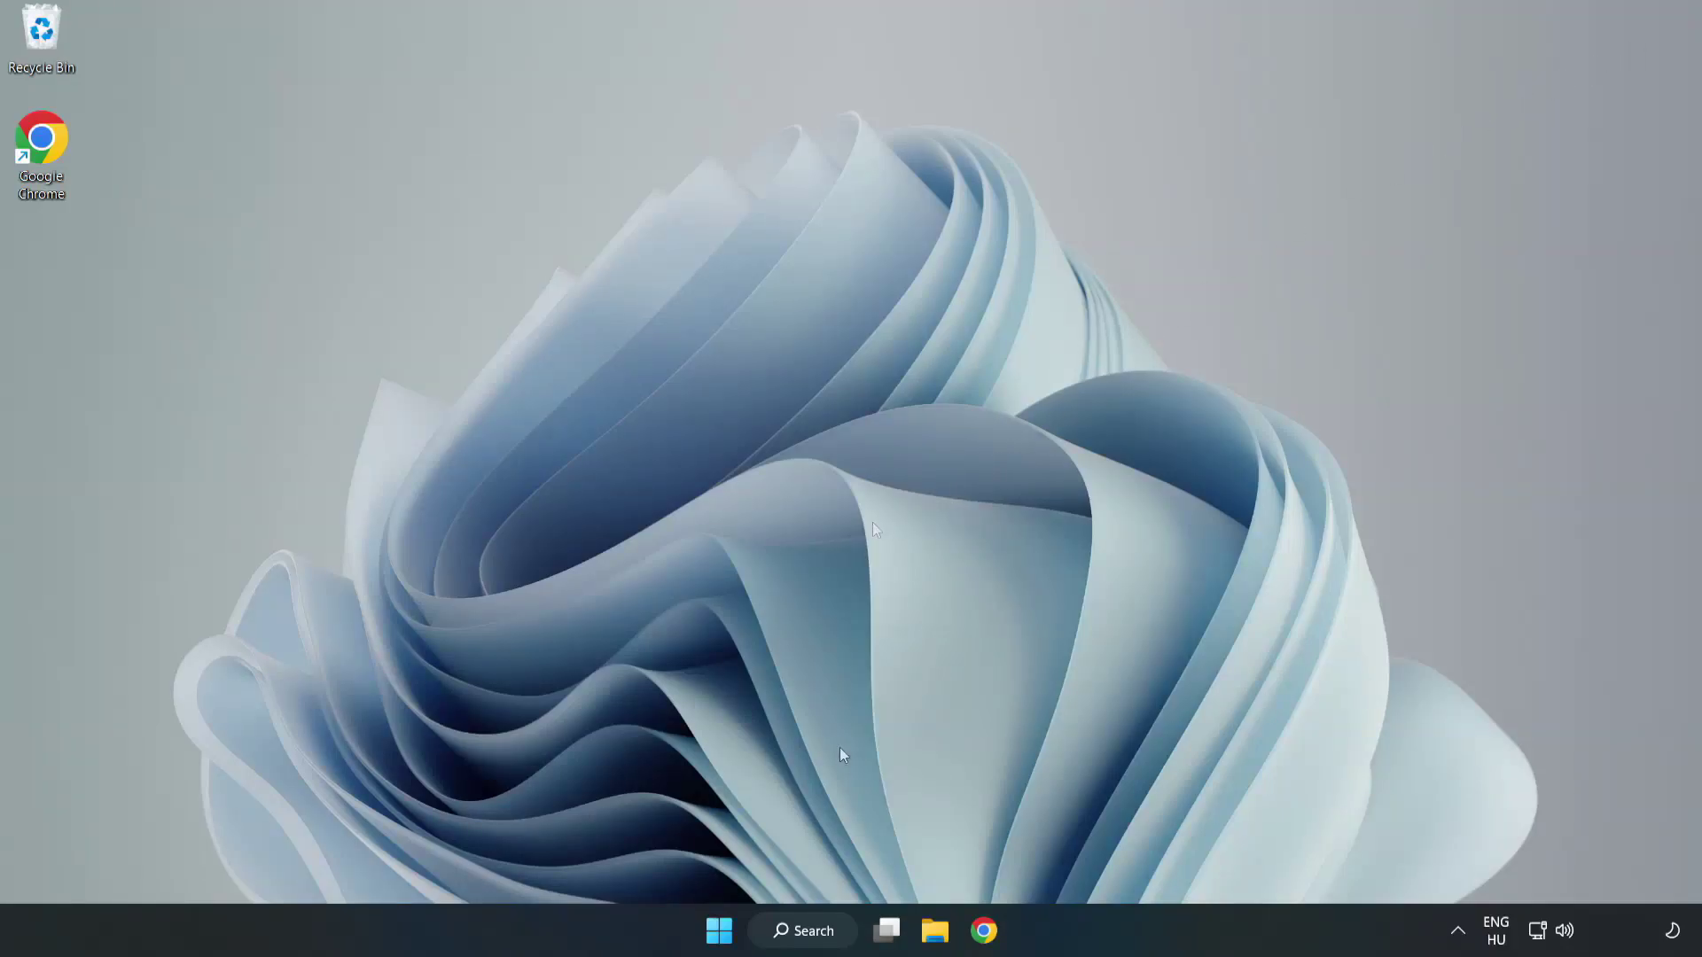
left_click(825, 931)
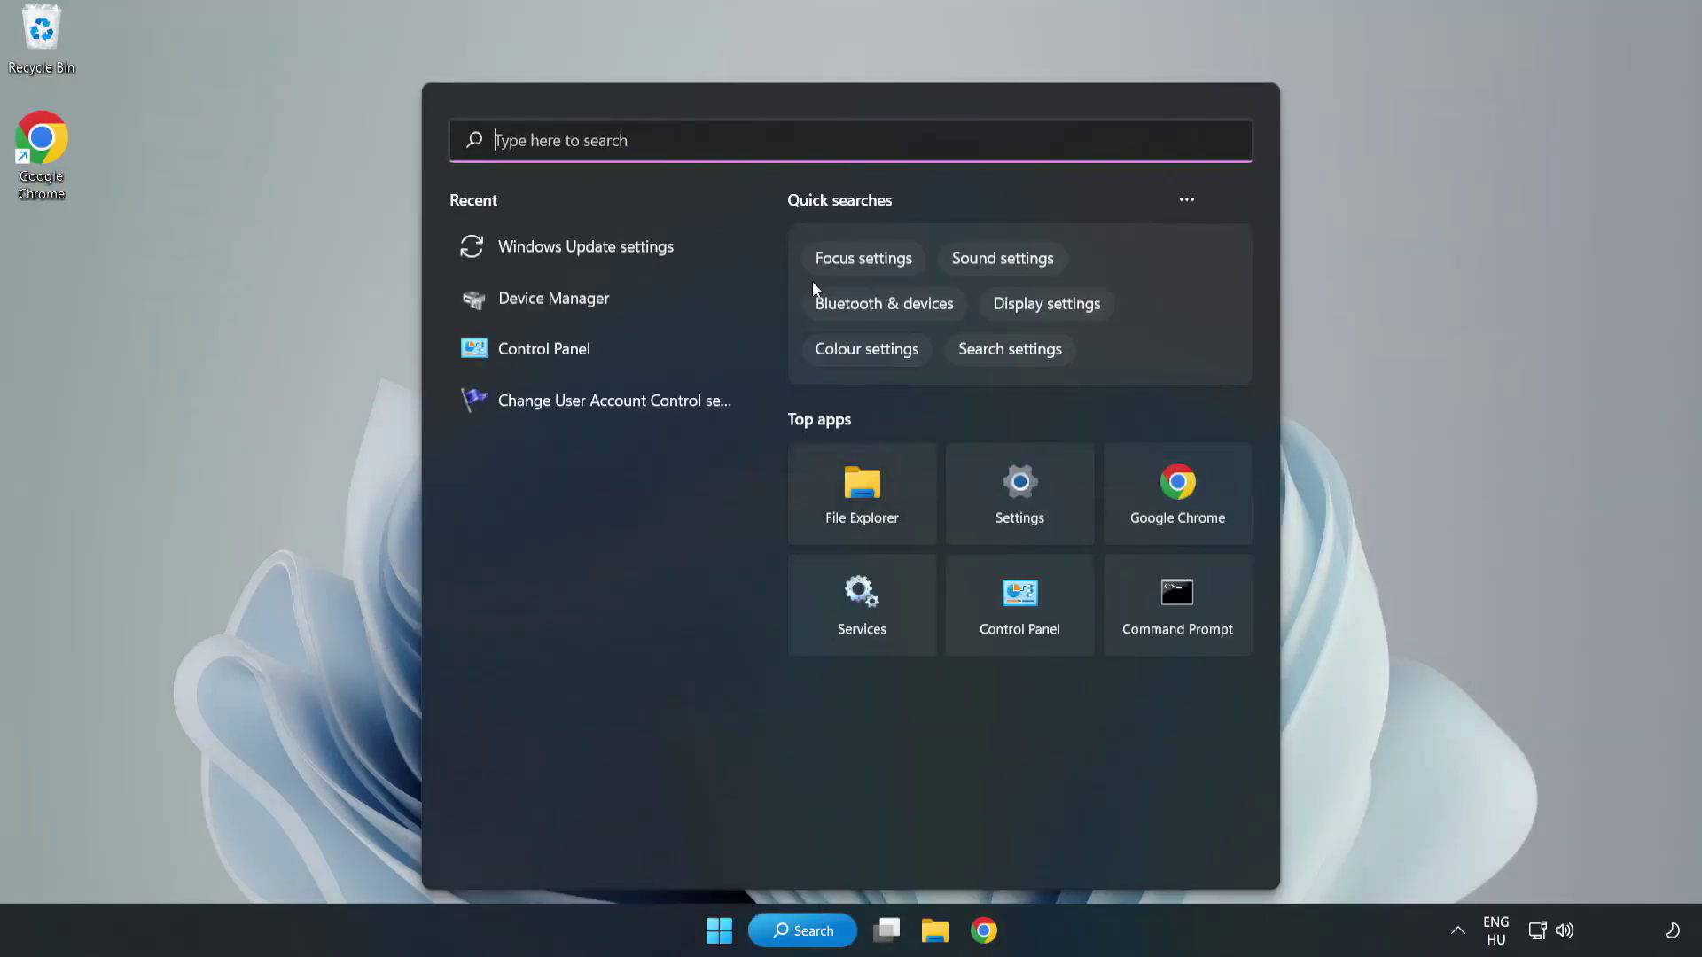
type("c")
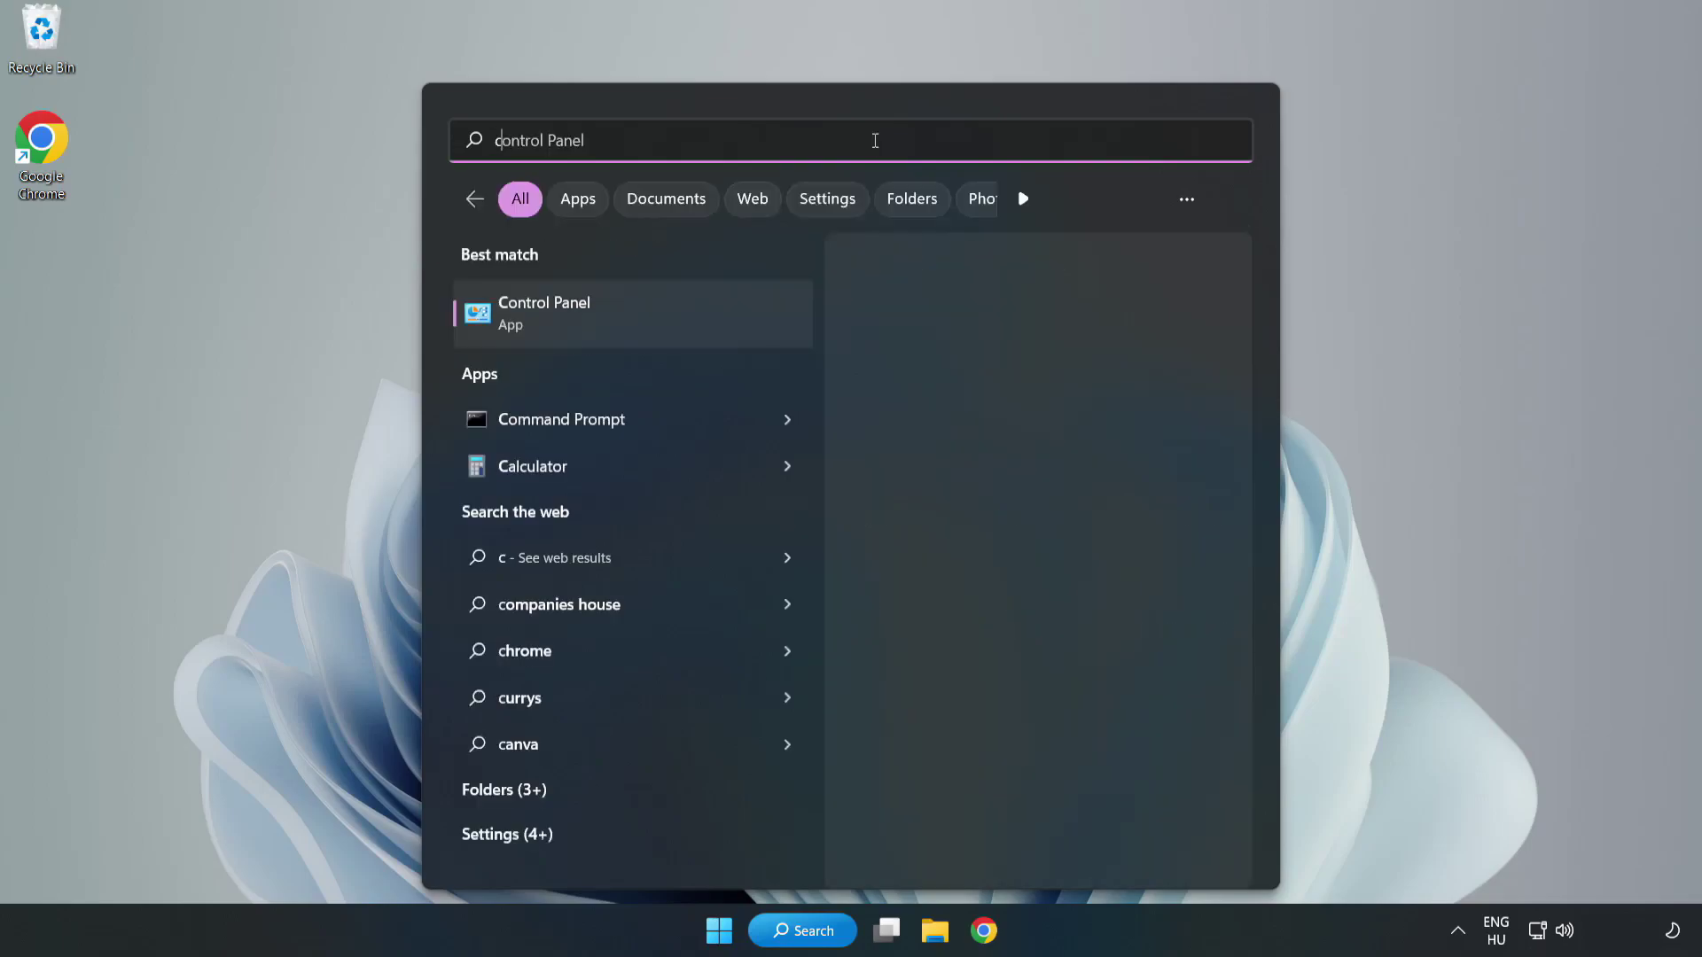
type("md")
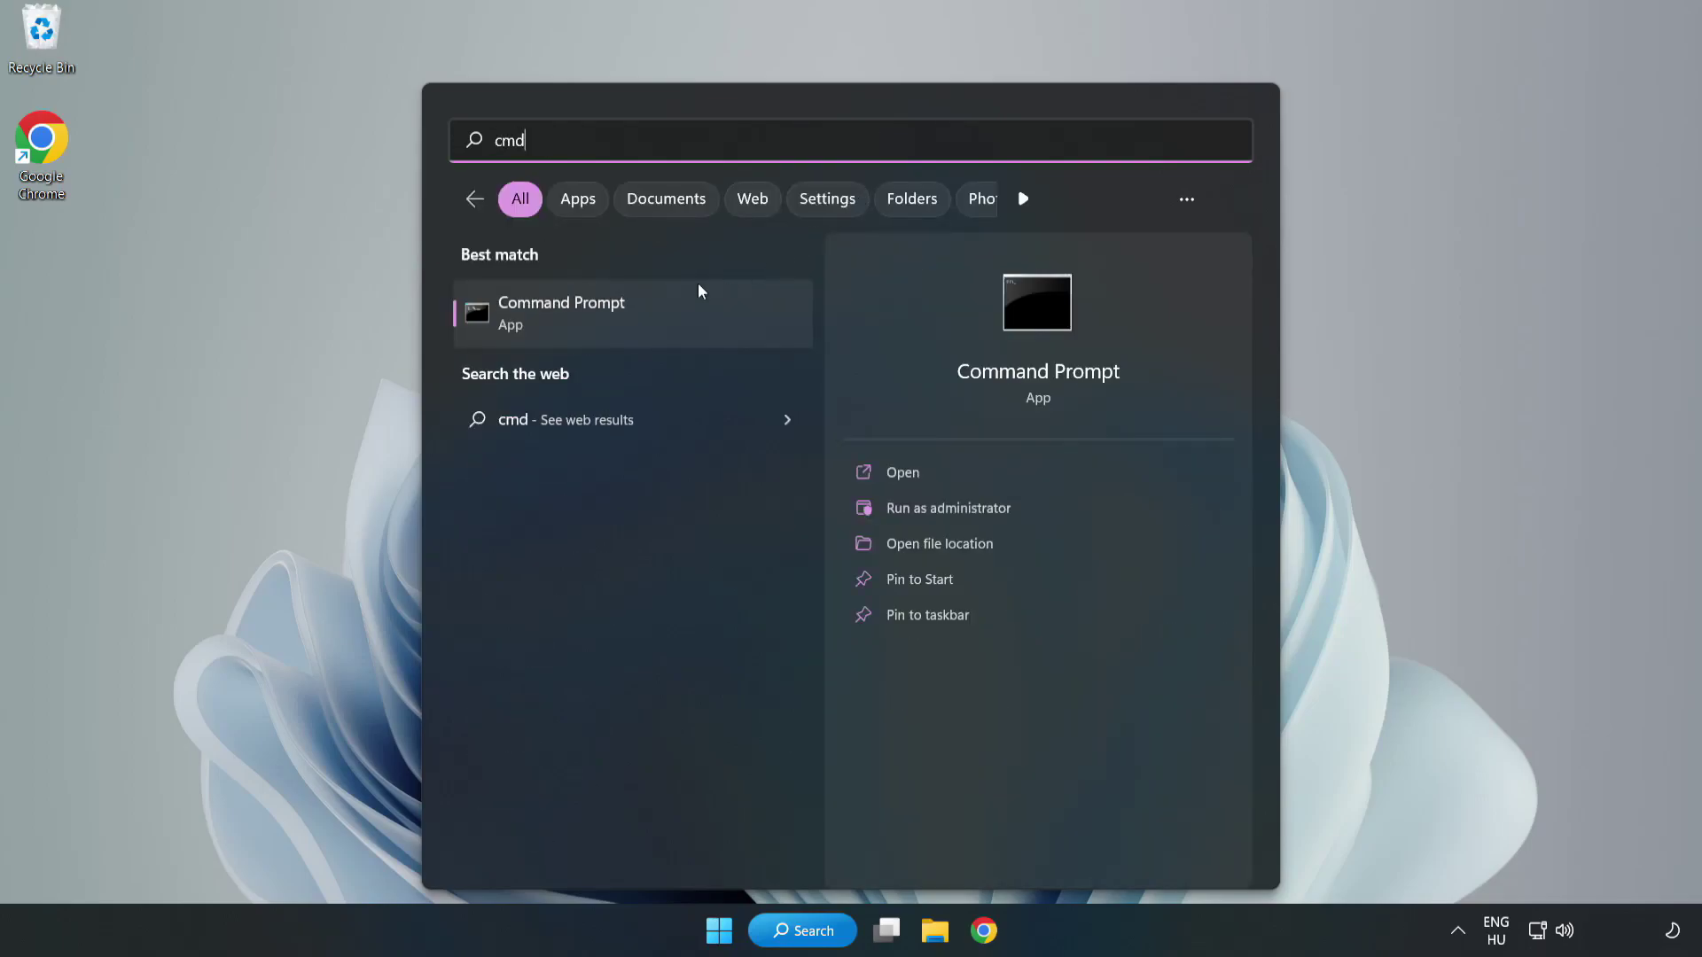
right_click(669, 323)
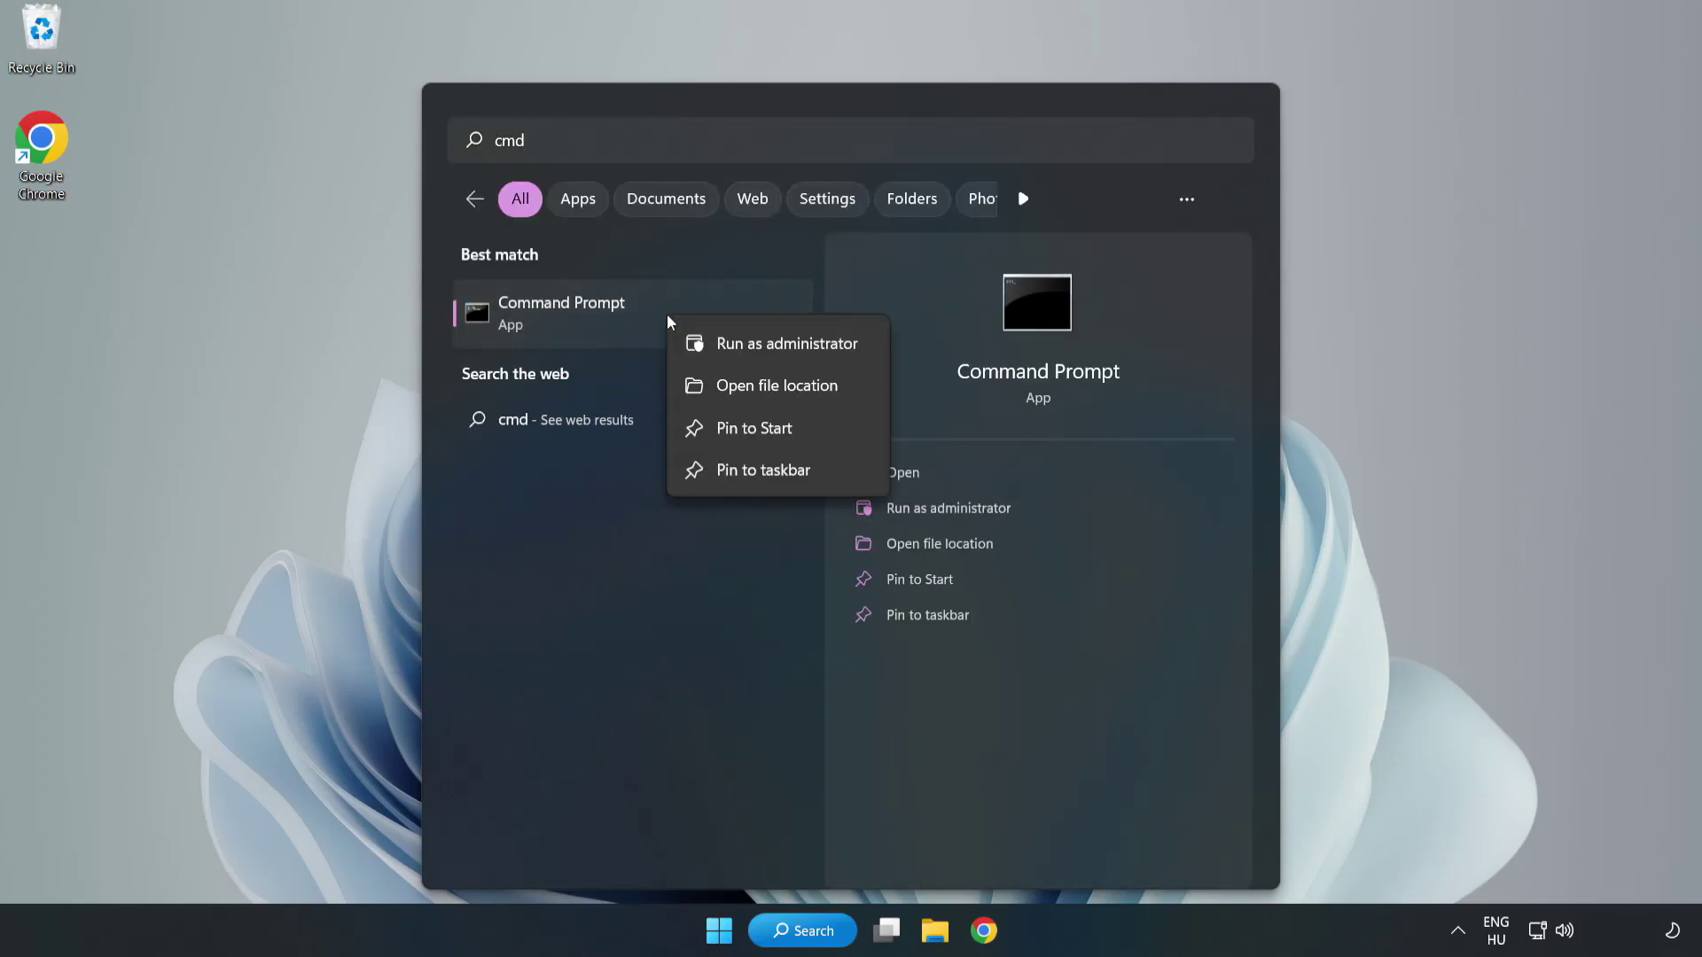
Step: Run sfc /scannow in an elevated Command Prompt, then close the window once no violations are found
left_click(735, 348)
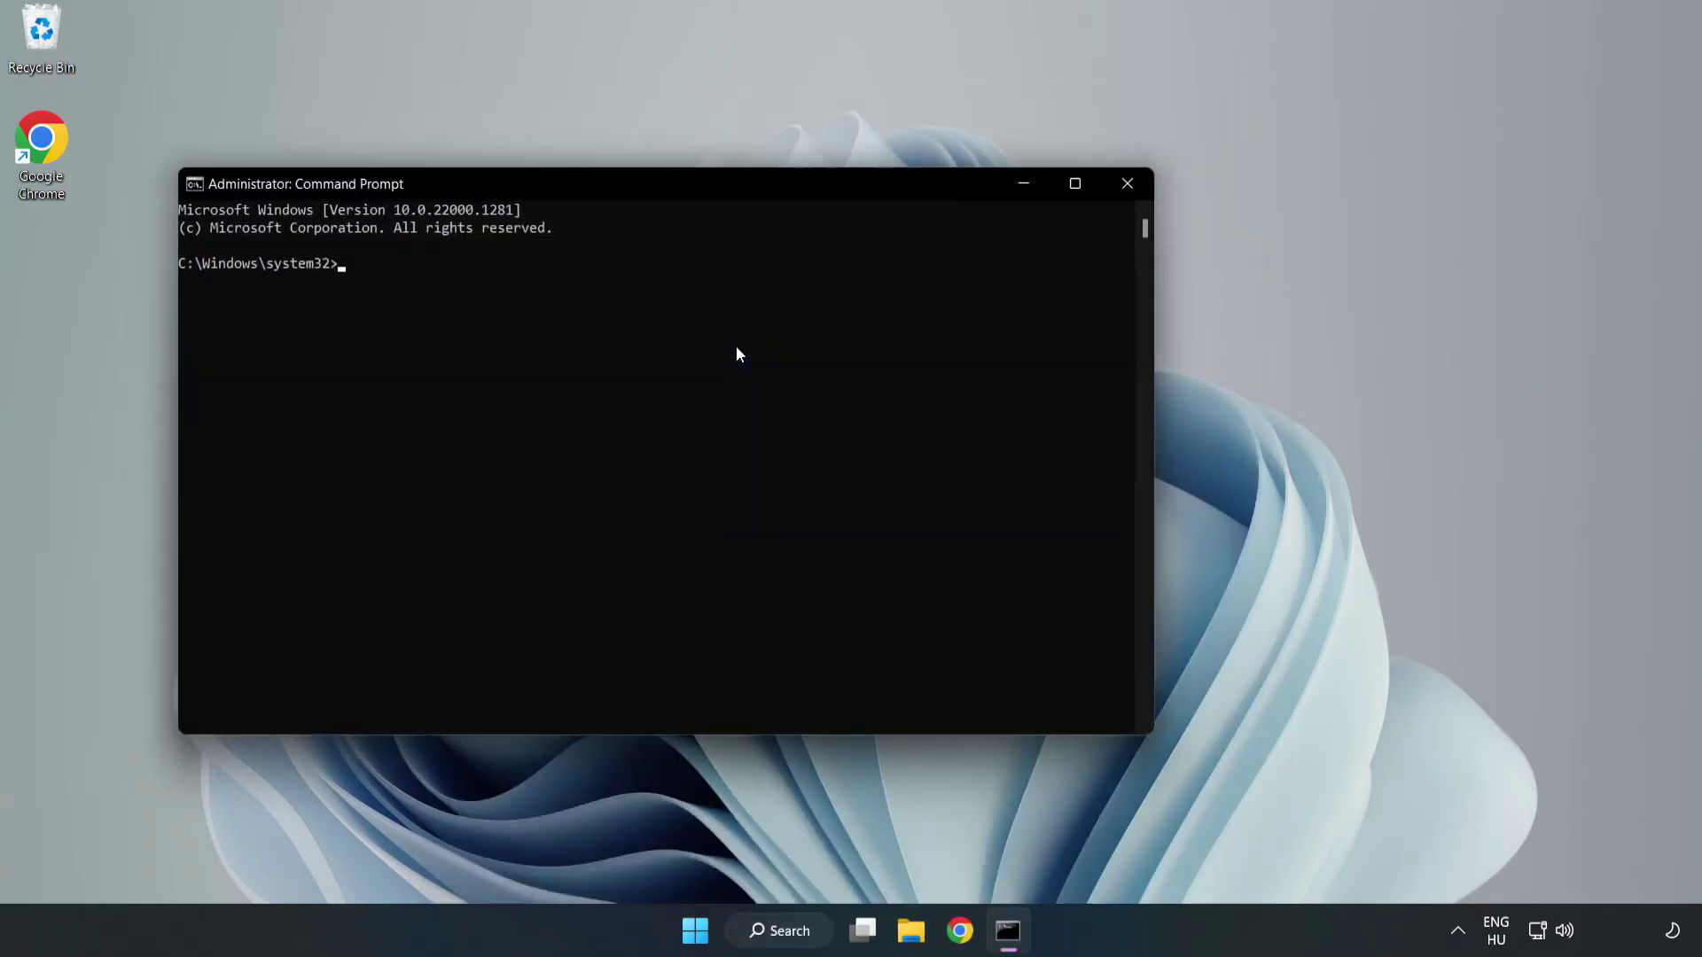
left_click_drag(682, 187, 866, 194)
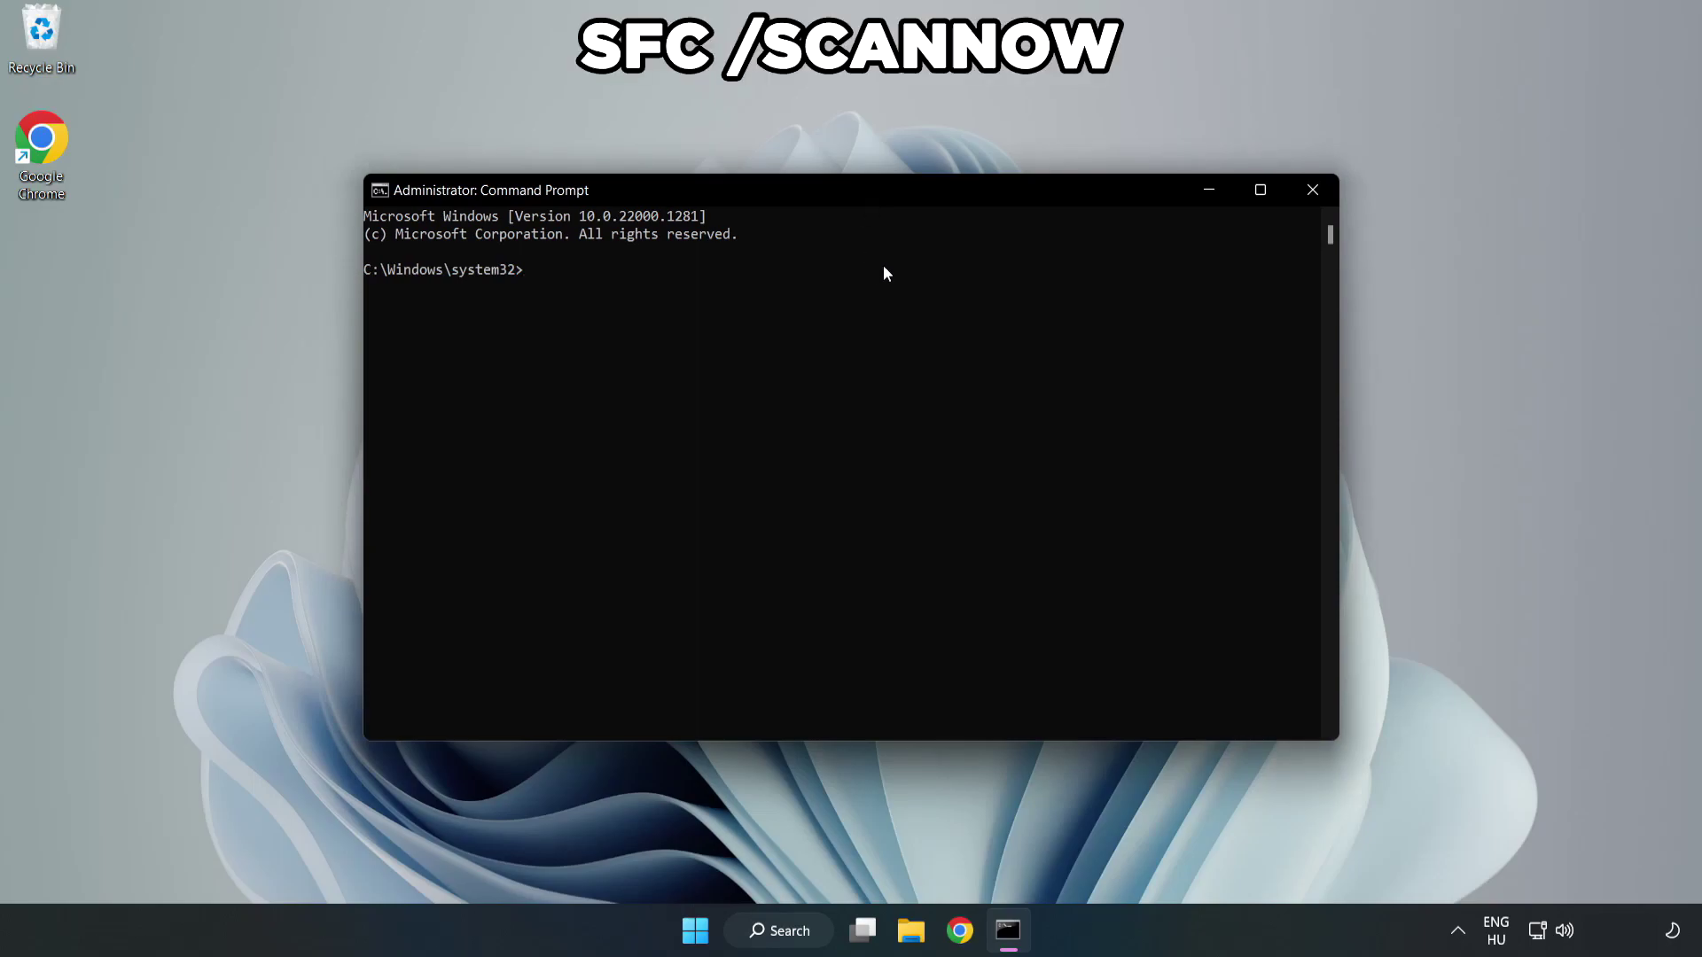
type("sfc /scannow")
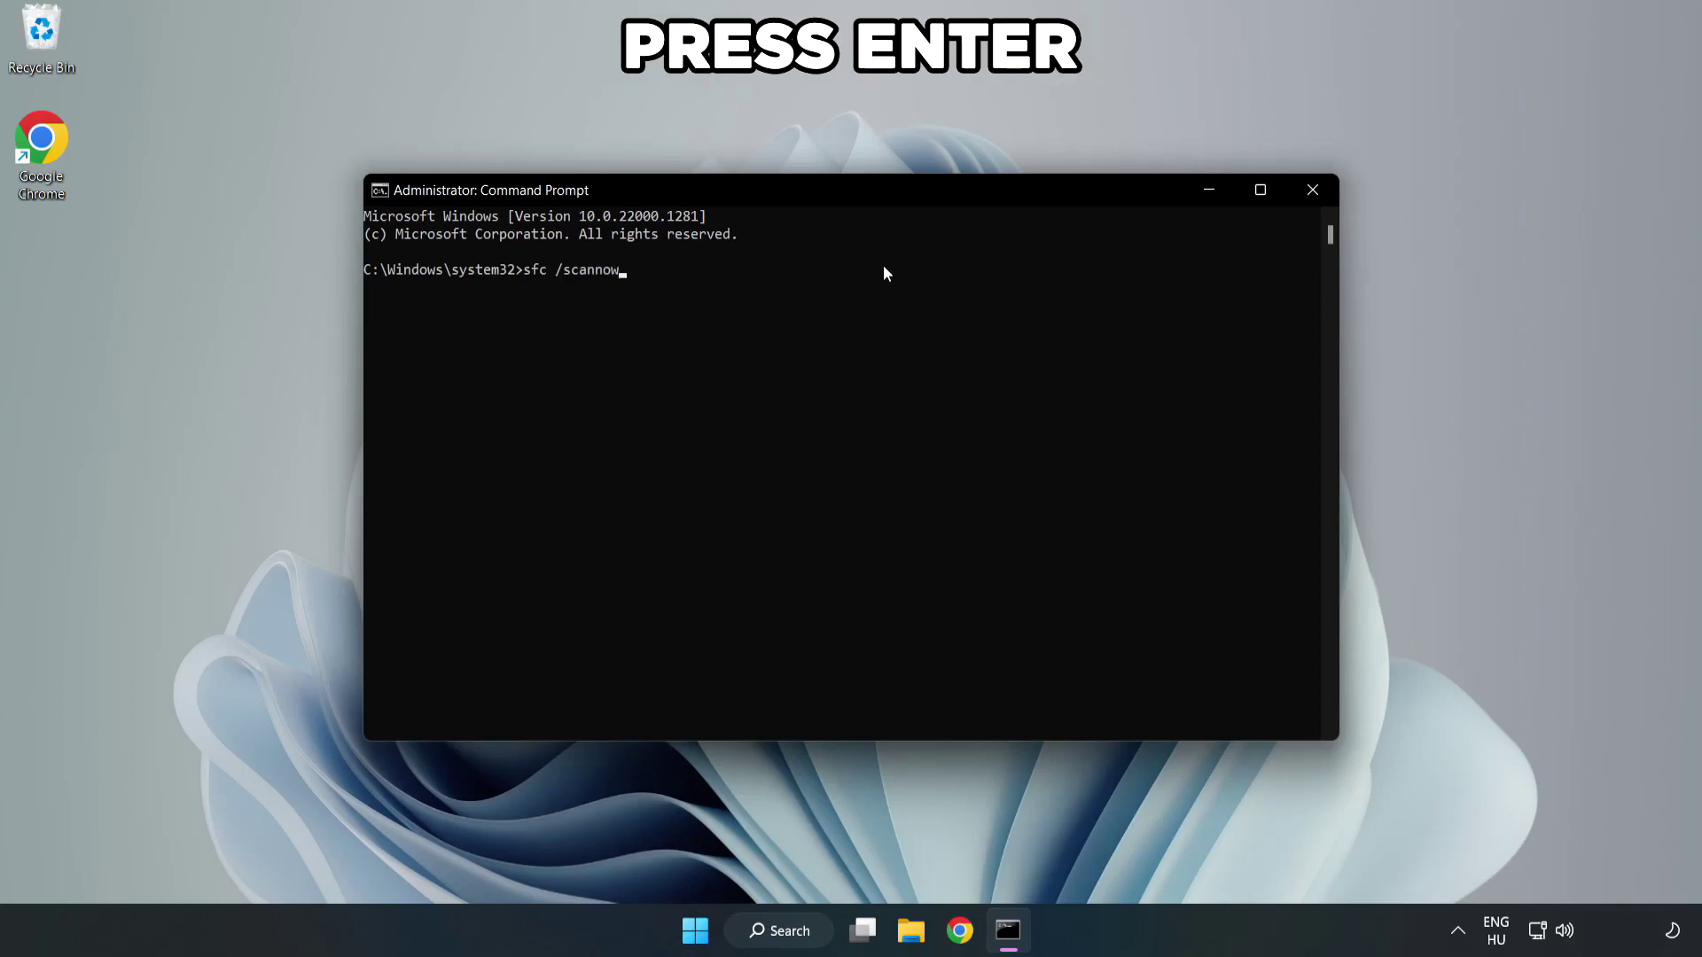
key("Return")
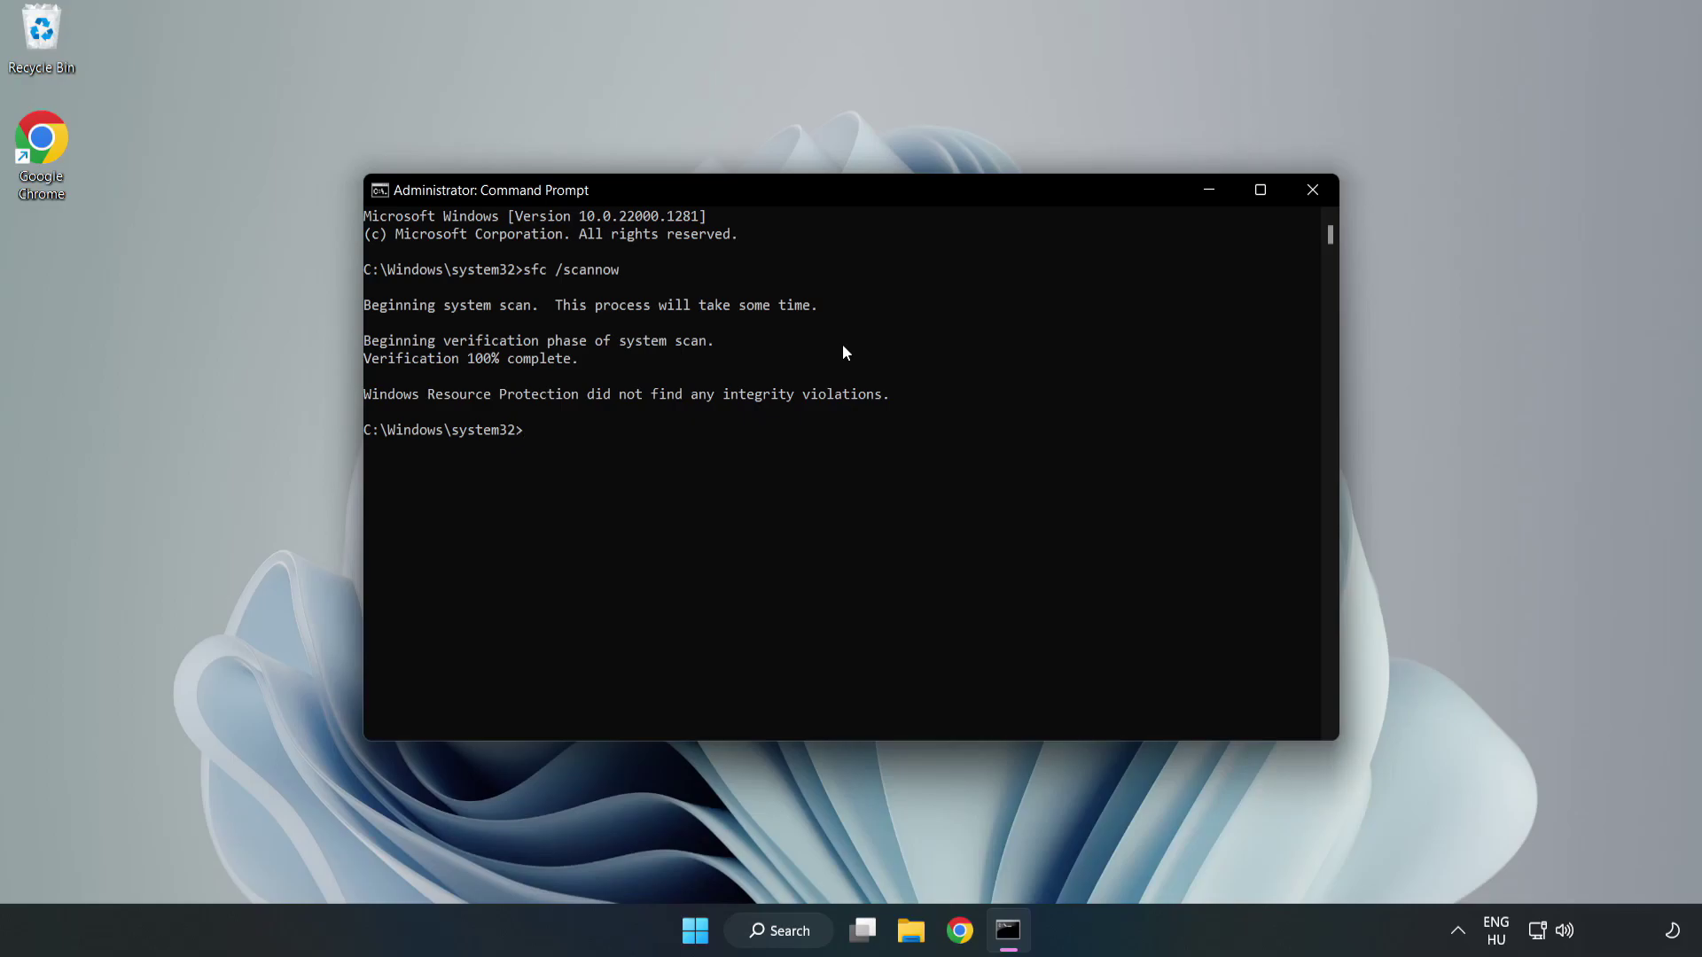
left_click(1308, 196)
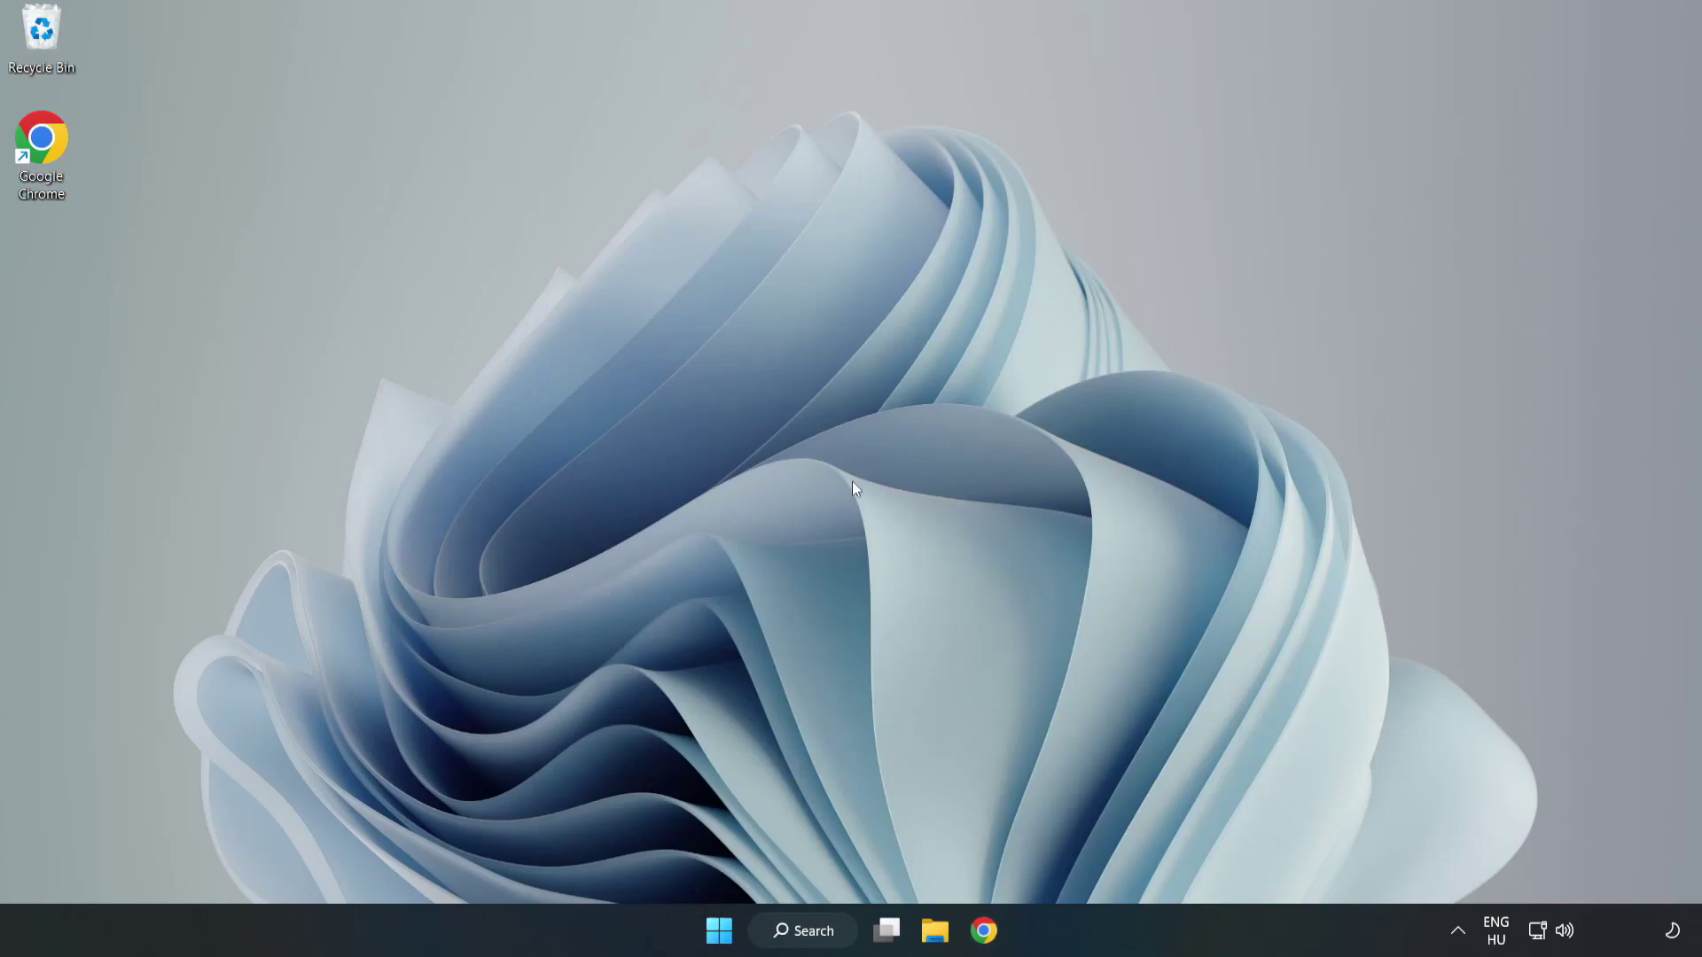
Step: Show the Start menu power options, with Restart available
left_click(719, 929)
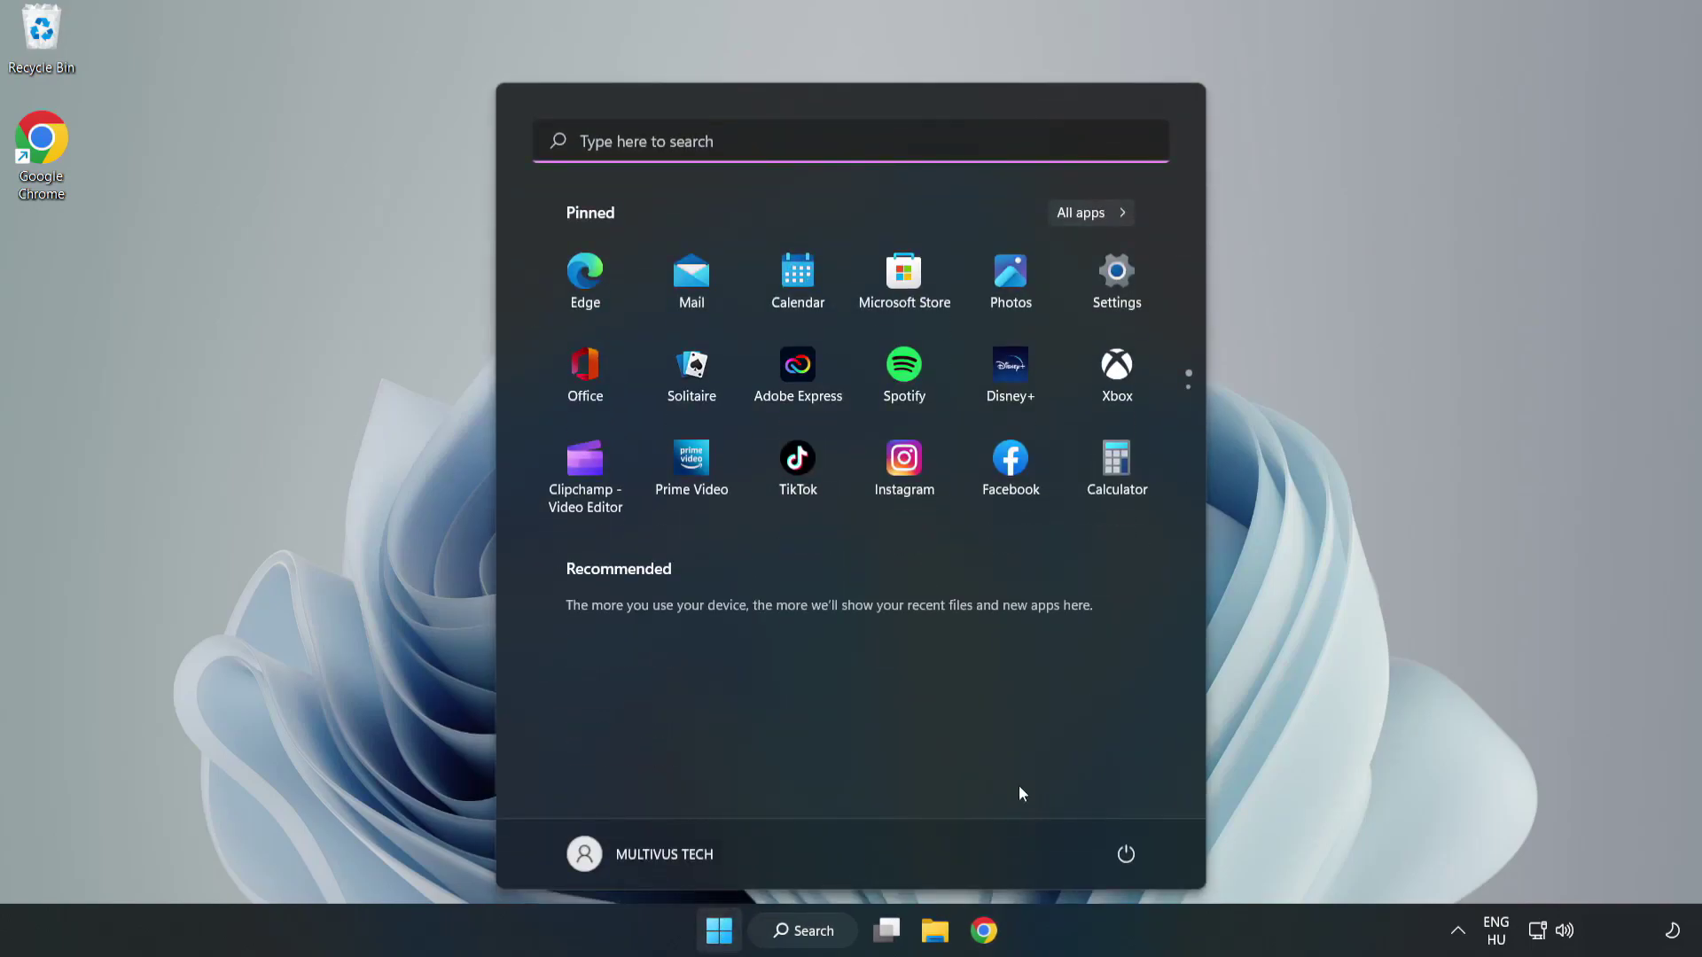
left_click(1125, 854)
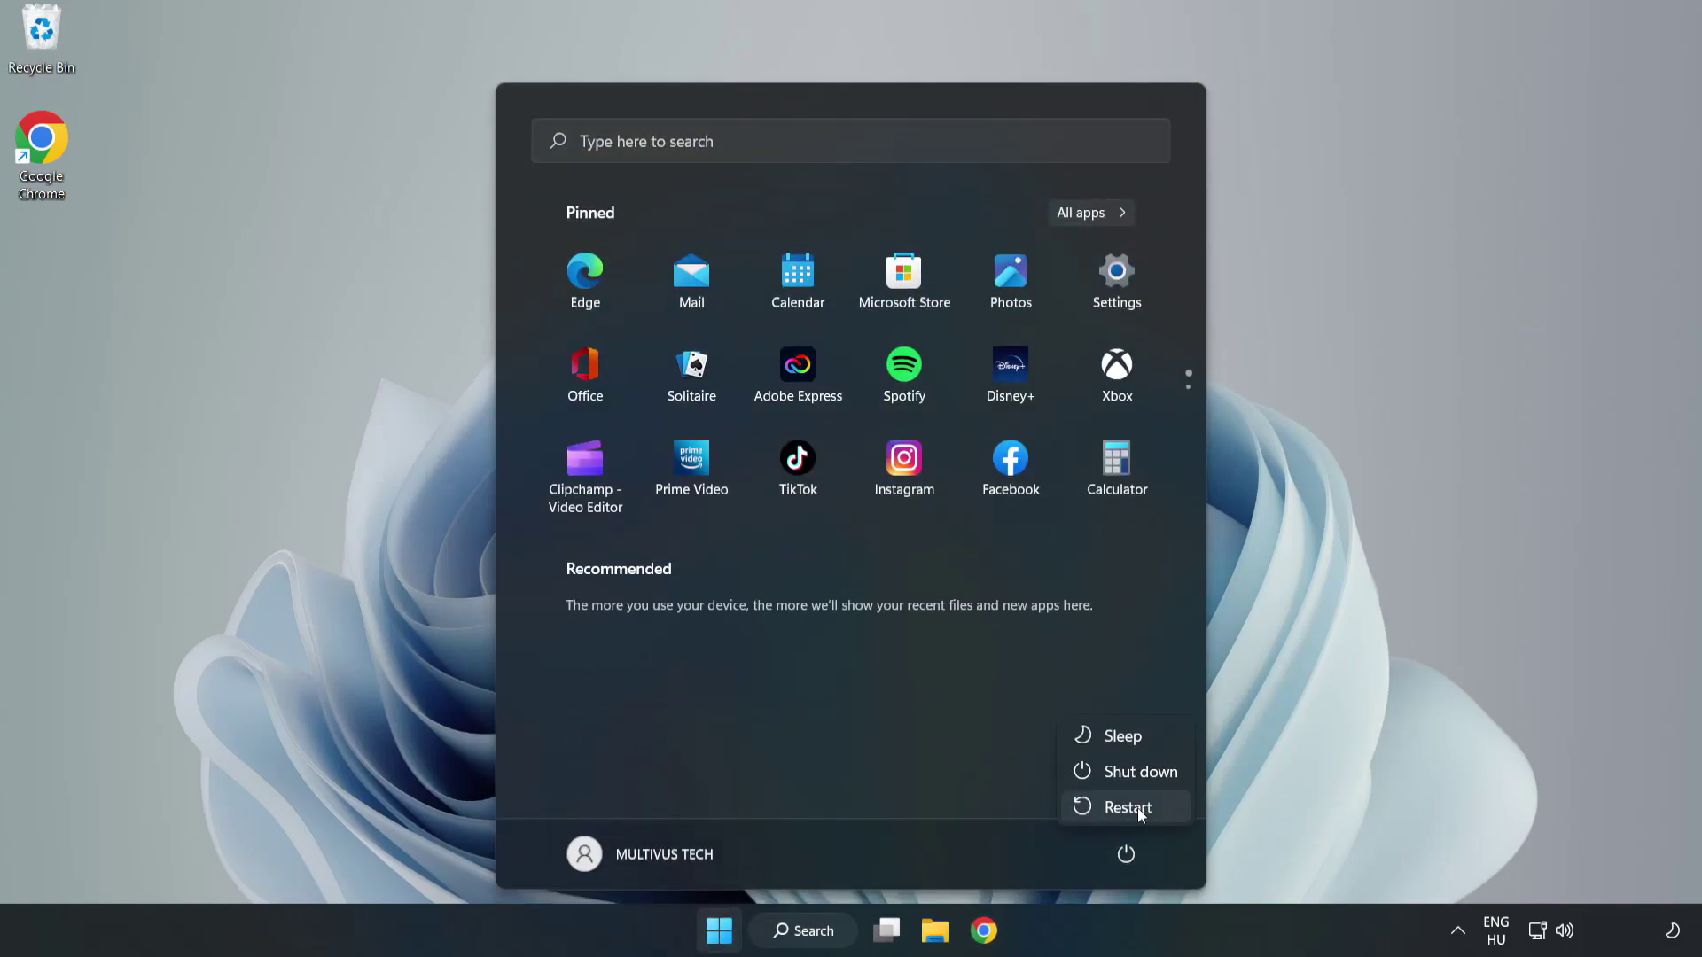